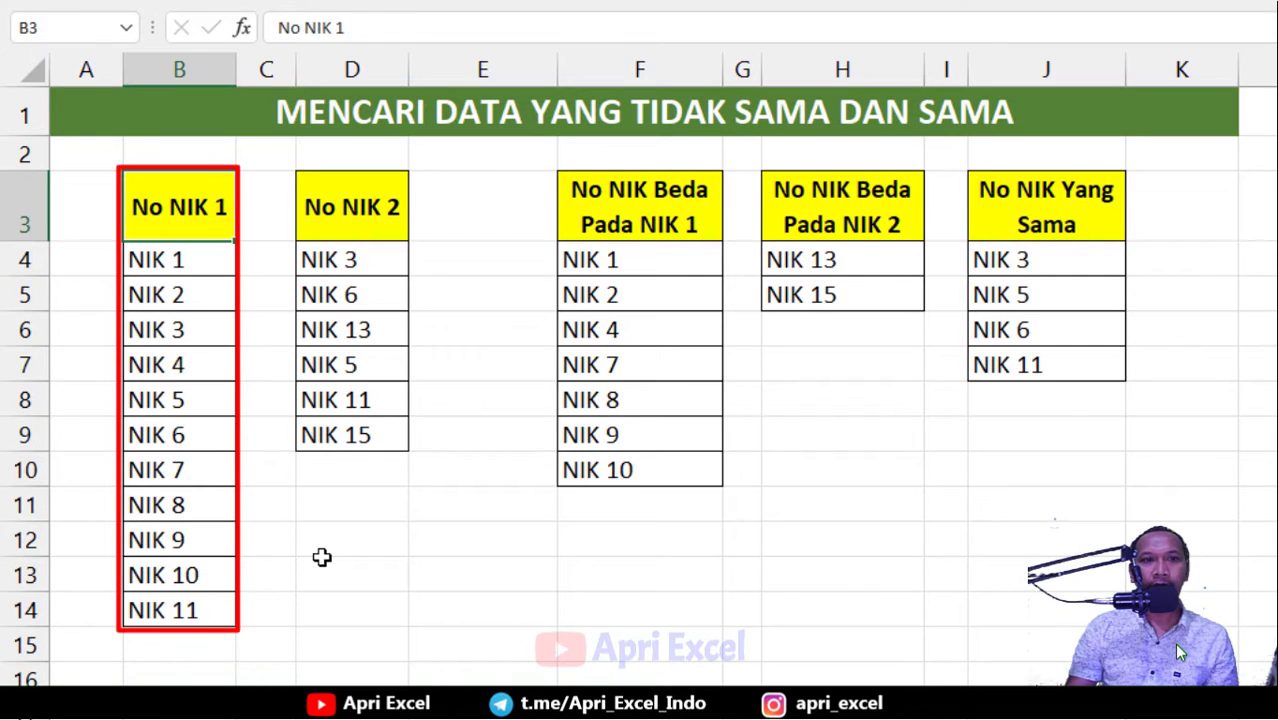
Examine the two NIK lists and the three result columns for differing and matching NIK numbers
{"action": "left_click", "coordinate": [365, 220]}
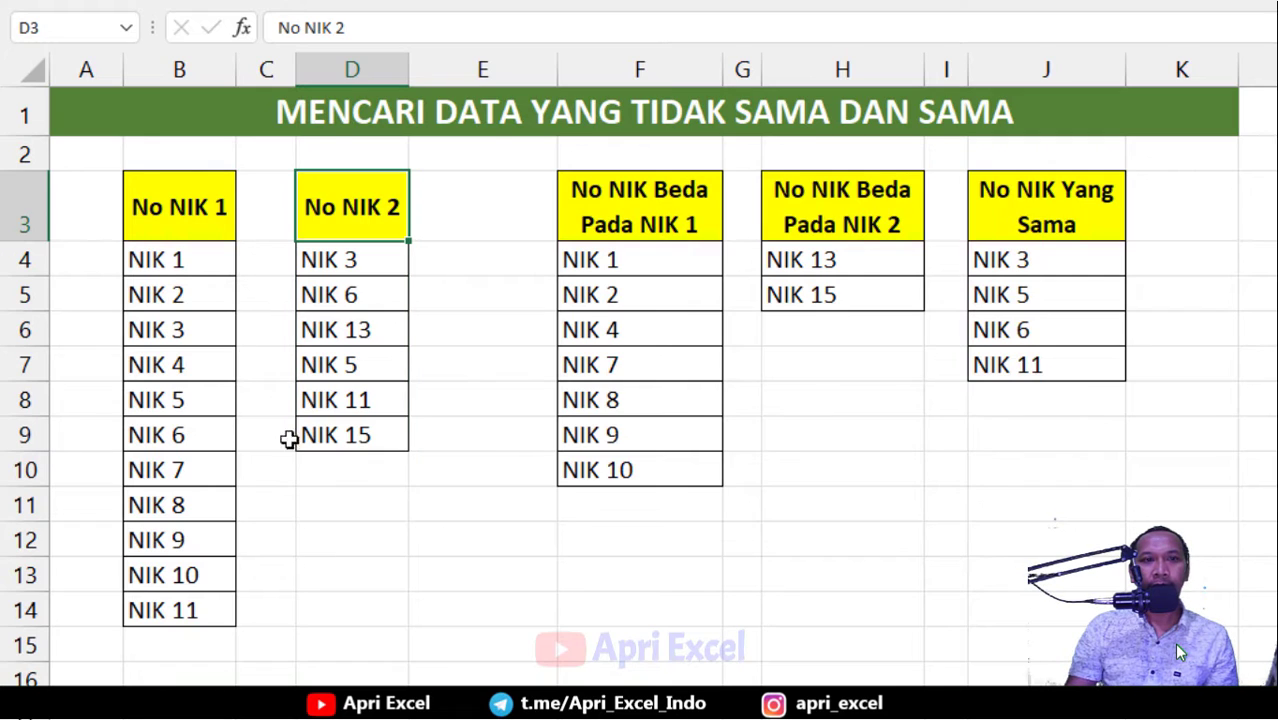
{"action": "left_click", "coordinate": [200, 209]}
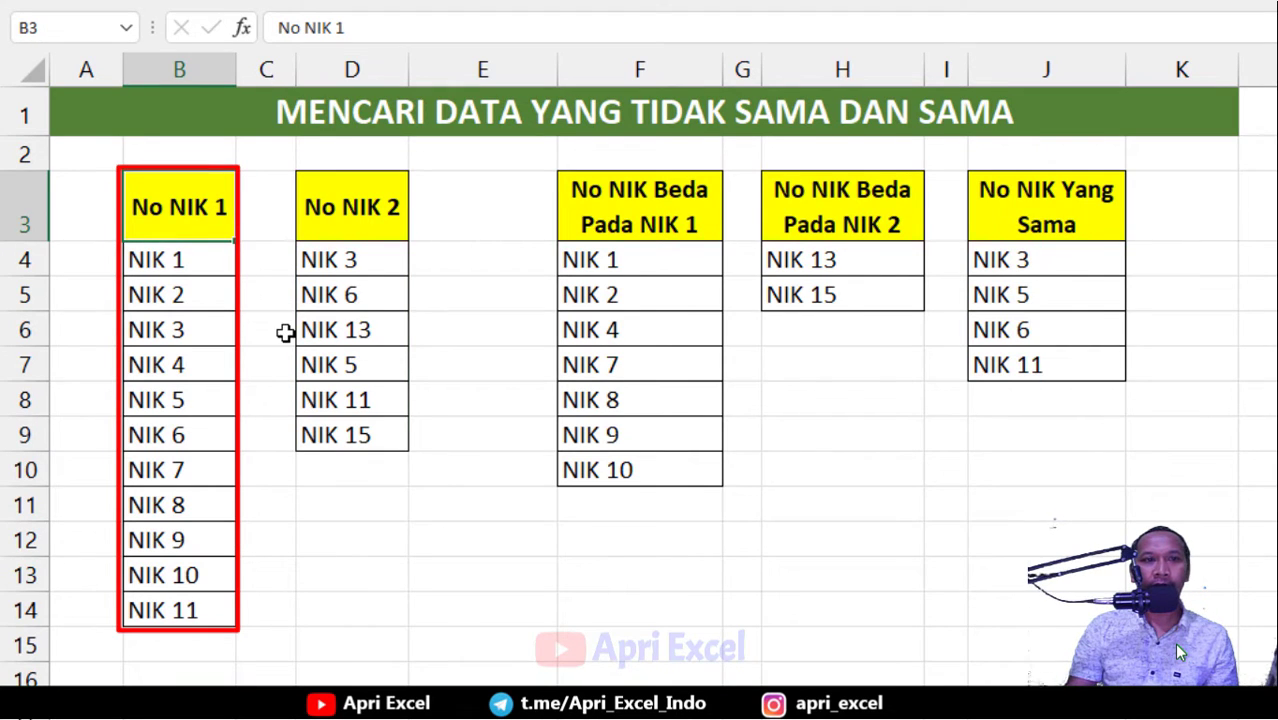
{"action": "left_click", "coordinate": [366, 212]}
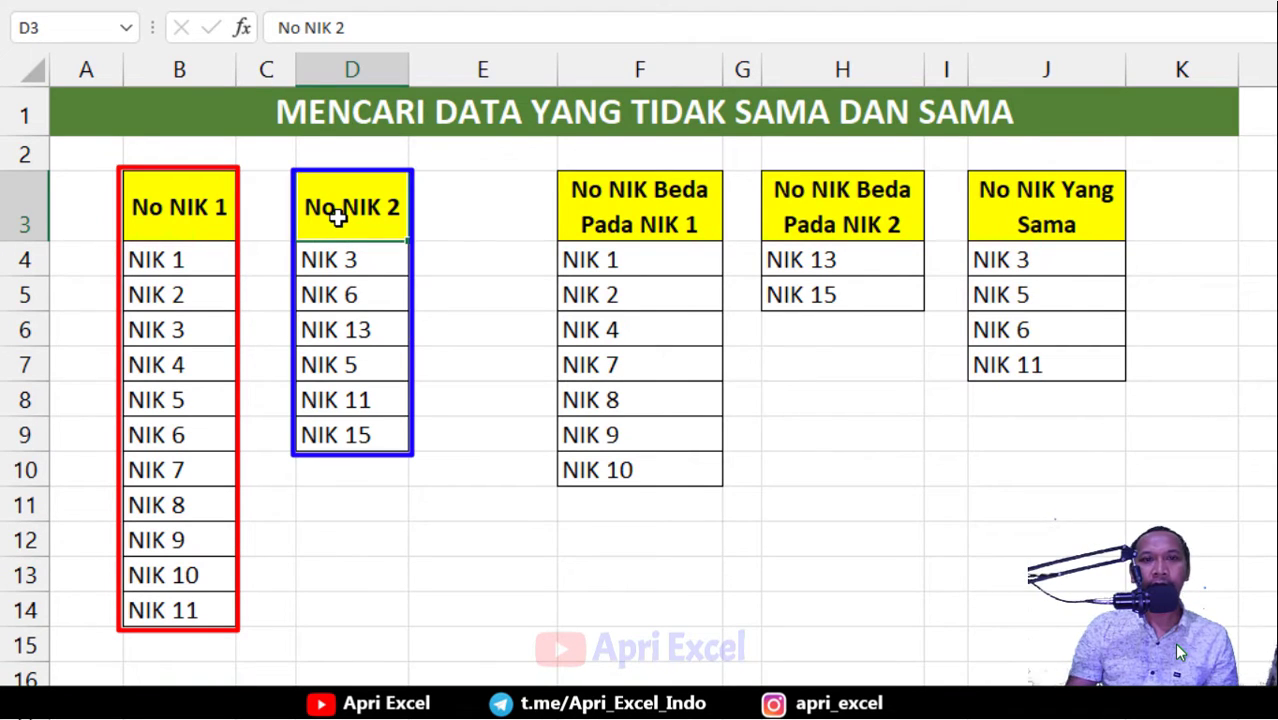
{"action": "left_click", "coordinate": [615, 205]}
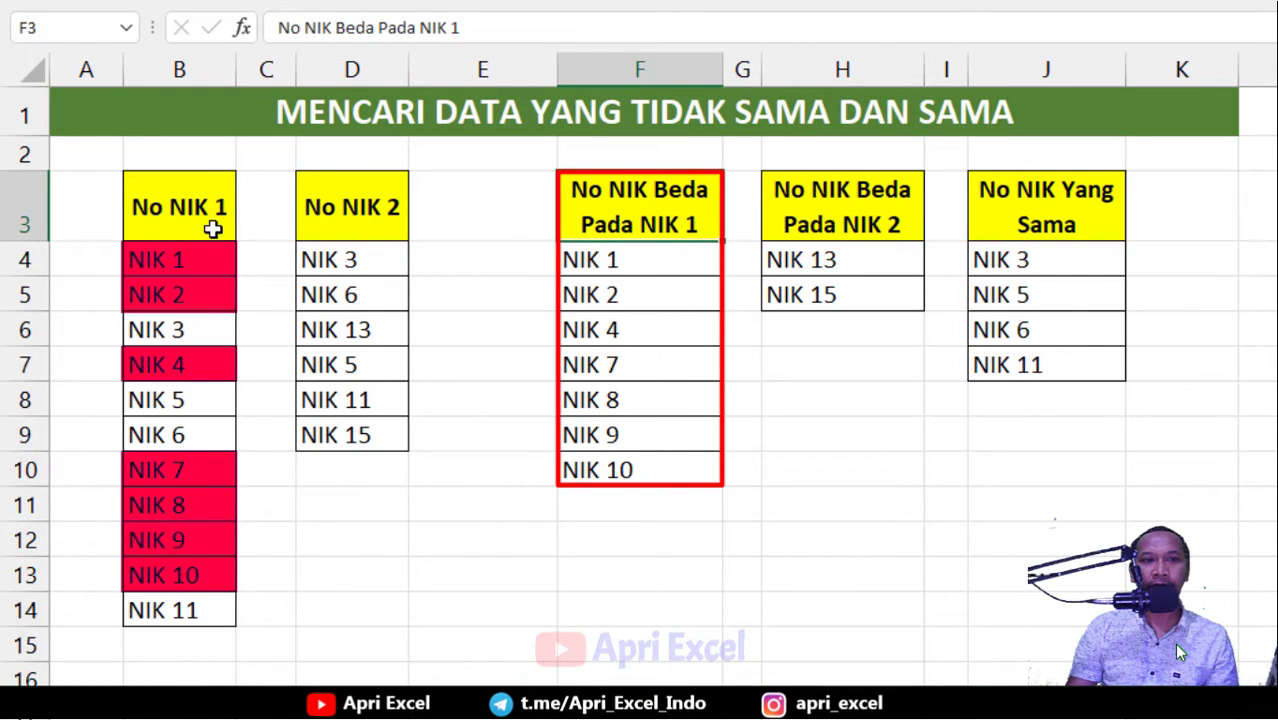
{"action": "left_click", "coordinate": [842, 238]}
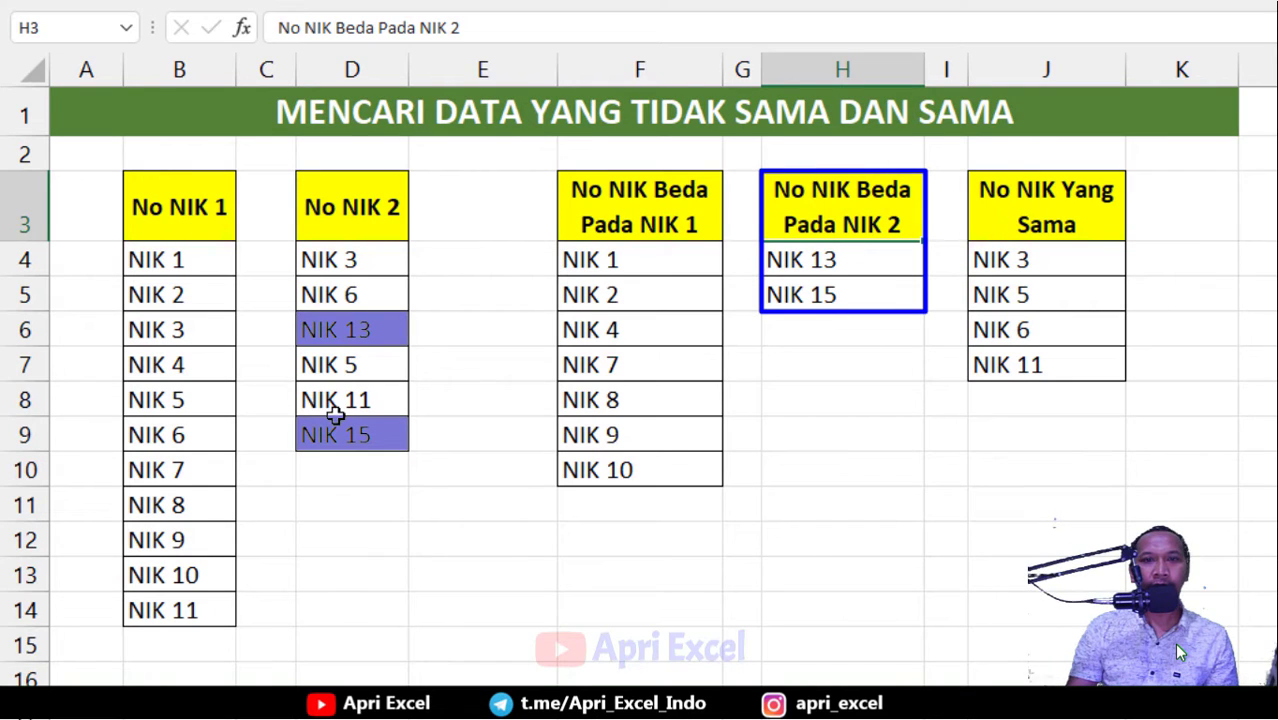
{"action": "left_click", "coordinate": [1078, 214]}
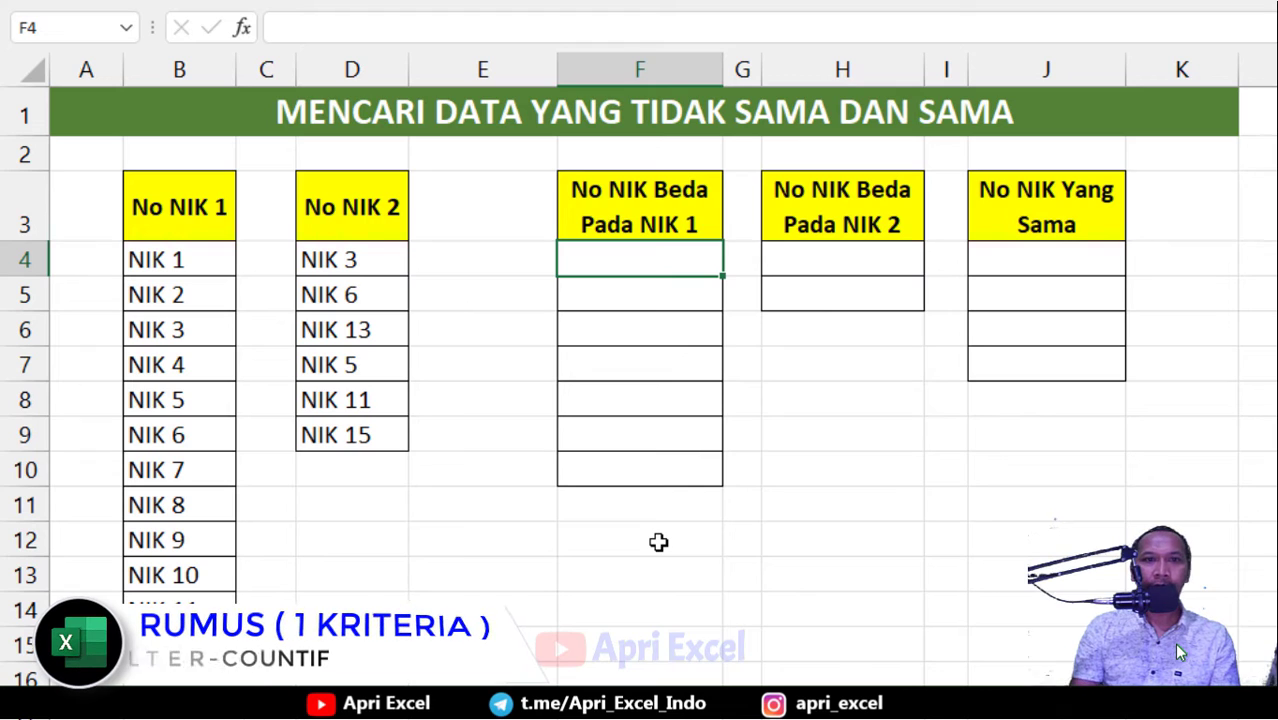
Enter =COUNTIF(D4:D9;B4:B14) in F4 to count each No NIK 1 entry within the No NIK 2 list
{"action": "type", "text": "="}
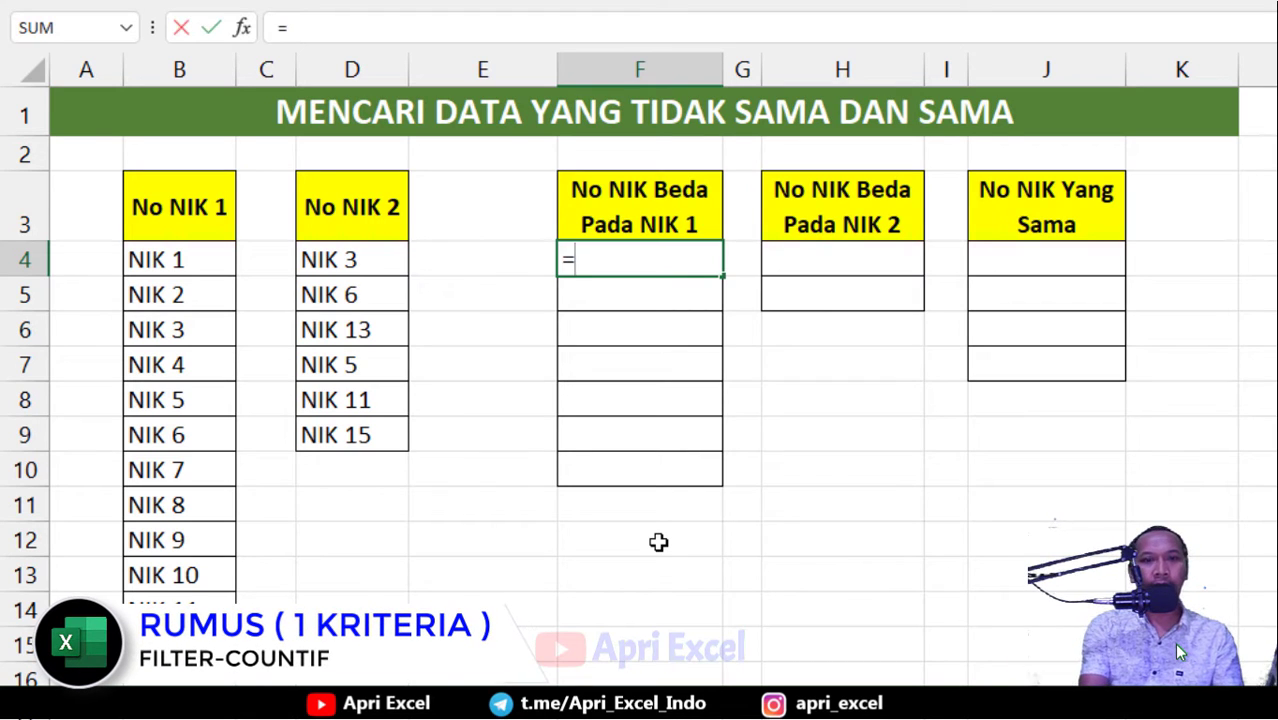
{"action": "type", "text": "COUNTI"}
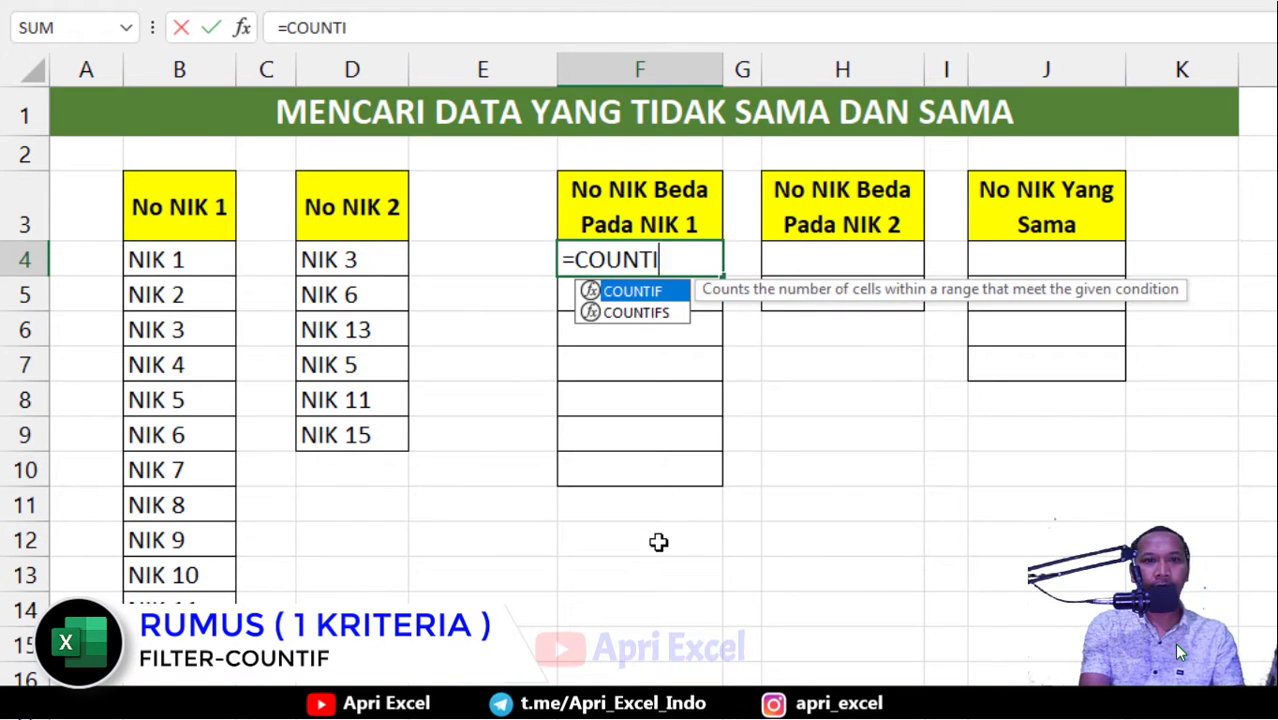
{"action": "type", "text": "F("}
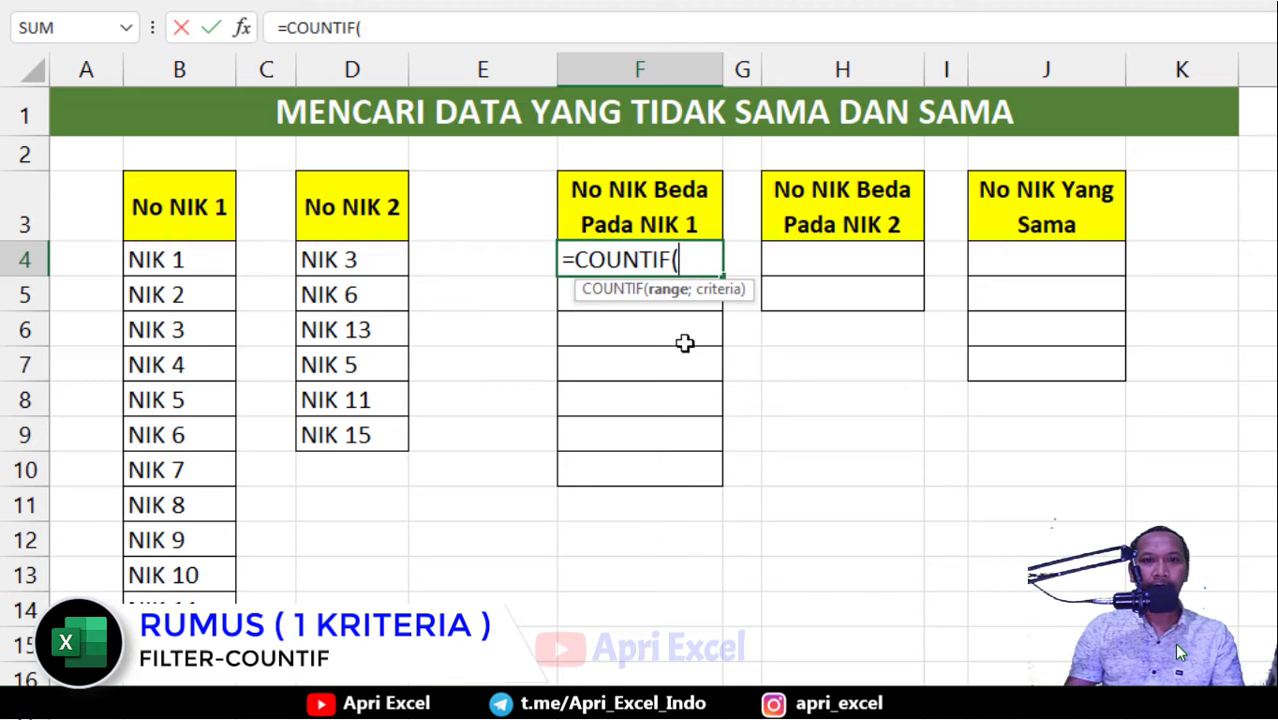
{"action": "left_click_drag", "start_coordinate": [366, 258], "coordinate": [365, 425]}
{"action": "type", "text": ";"}
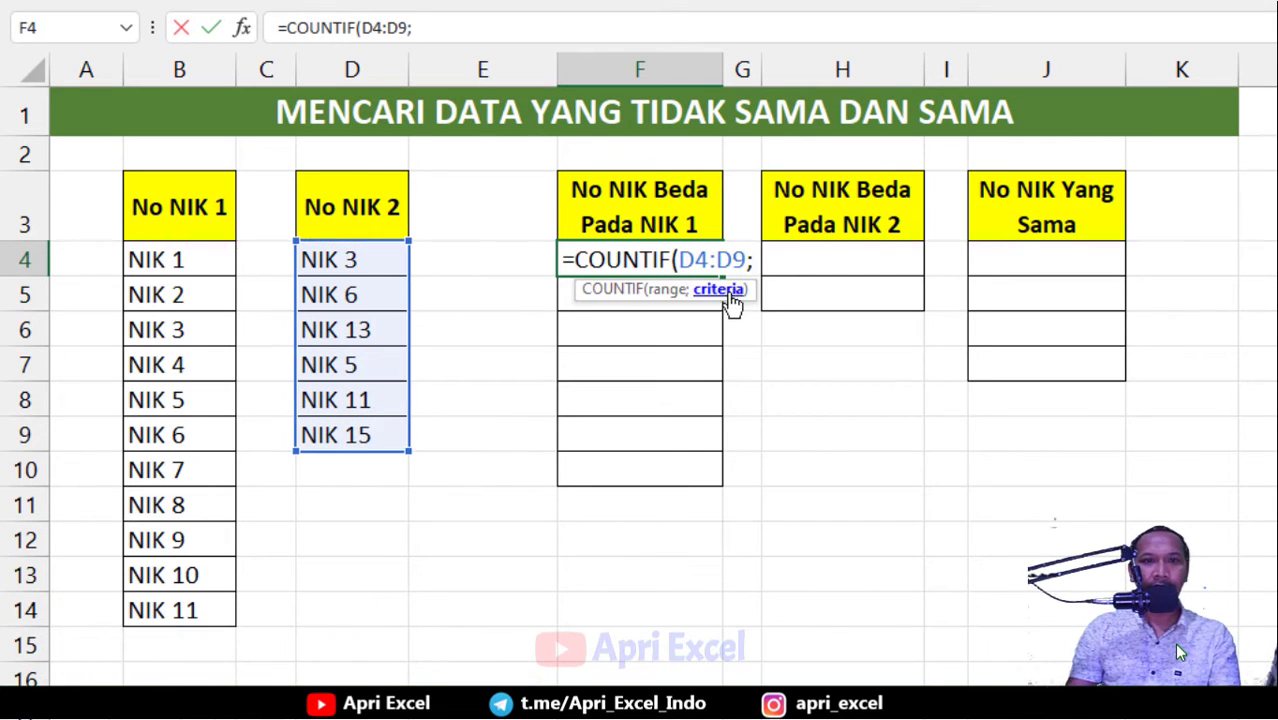
{"action": "left_click_drag", "start_coordinate": [200, 258], "coordinate": [153, 610]}
{"action": "key", "text": "Return"}
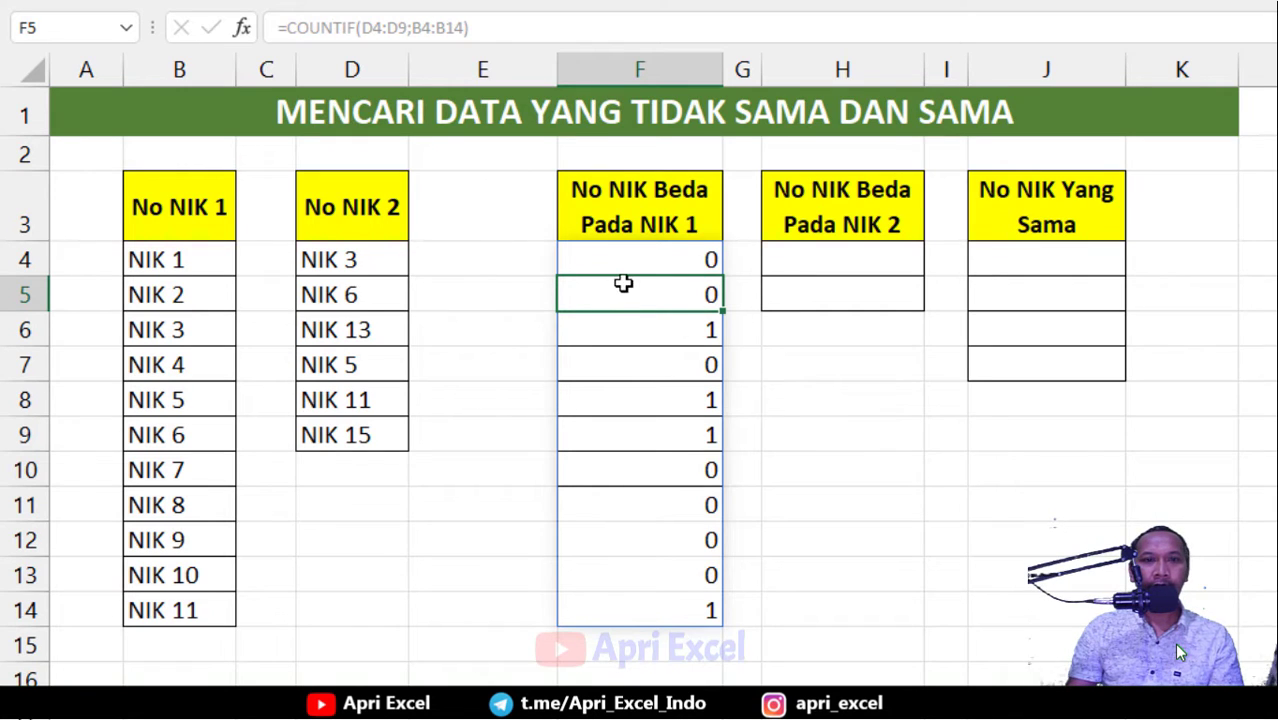
Append =0 to the COUNTIF formula in F4 to test for No NIK 1 entries missing from No NIK 2
{"action": "left_click", "coordinate": [694, 331]}
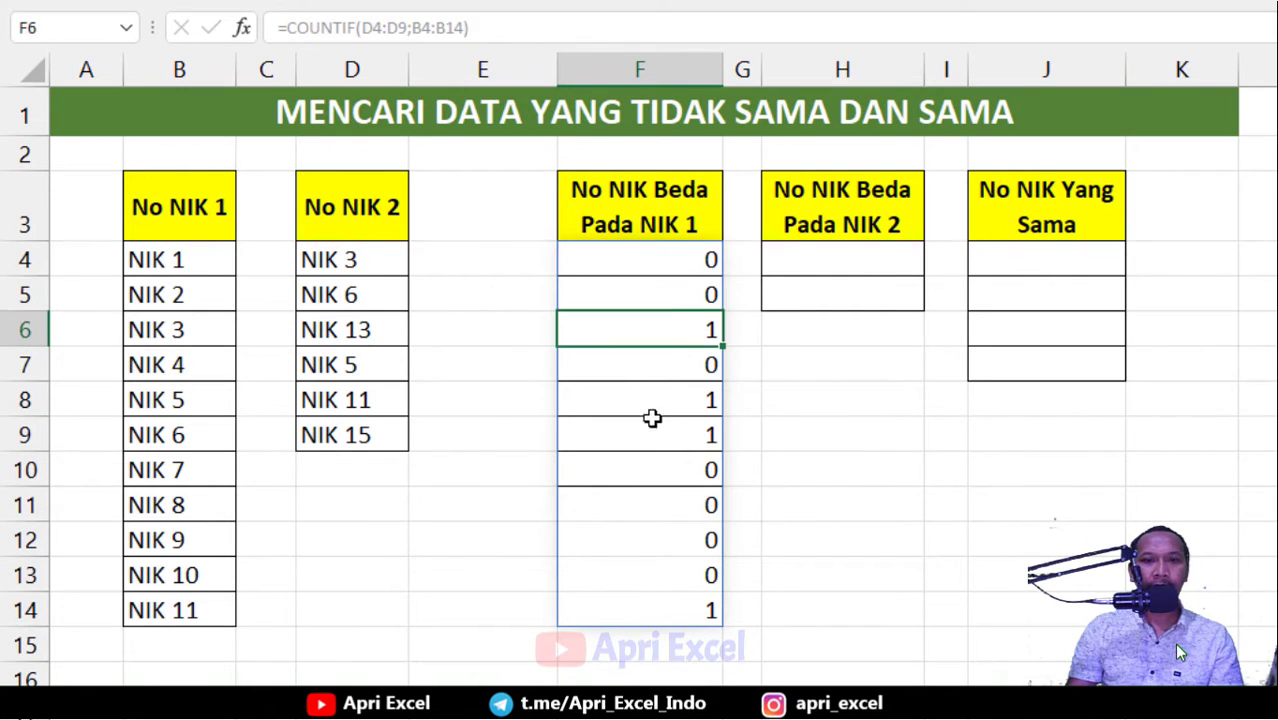
{"action": "left_click", "coordinate": [693, 405]}
{"action": "left_click", "coordinate": [685, 443]}
{"action": "left_click", "coordinate": [670, 606]}
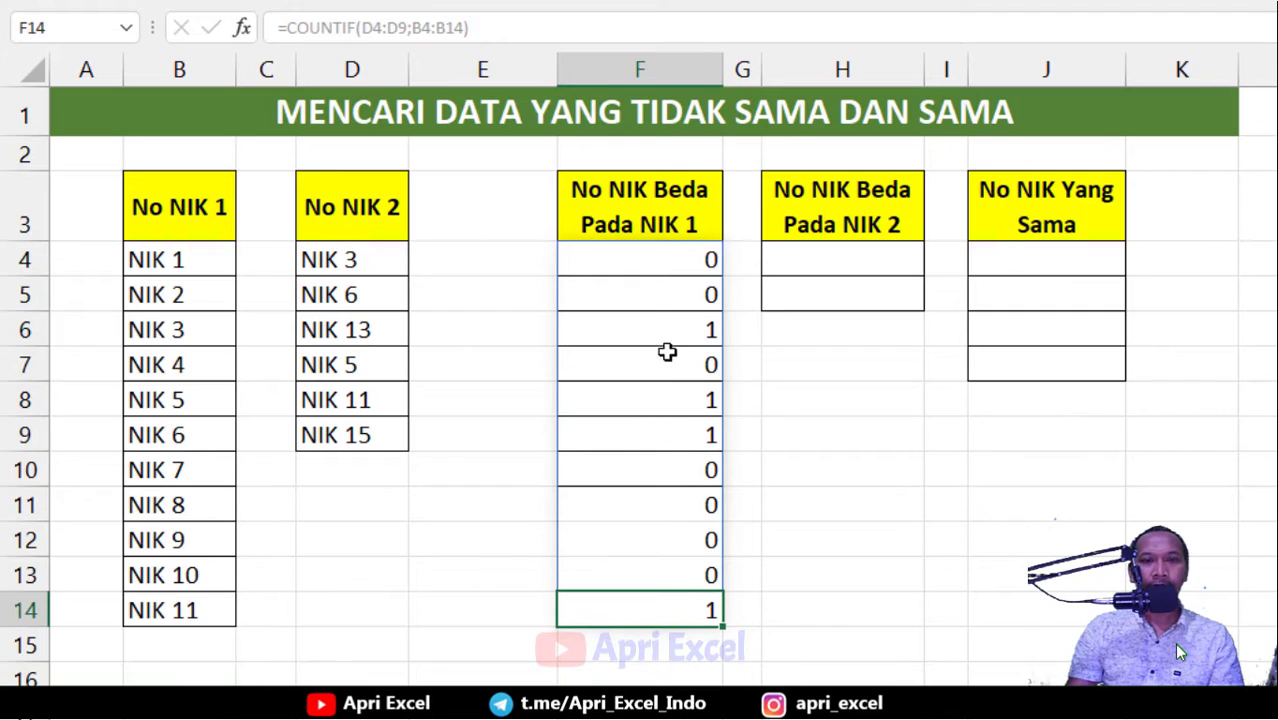
{"action": "left_click", "coordinate": [662, 262]}
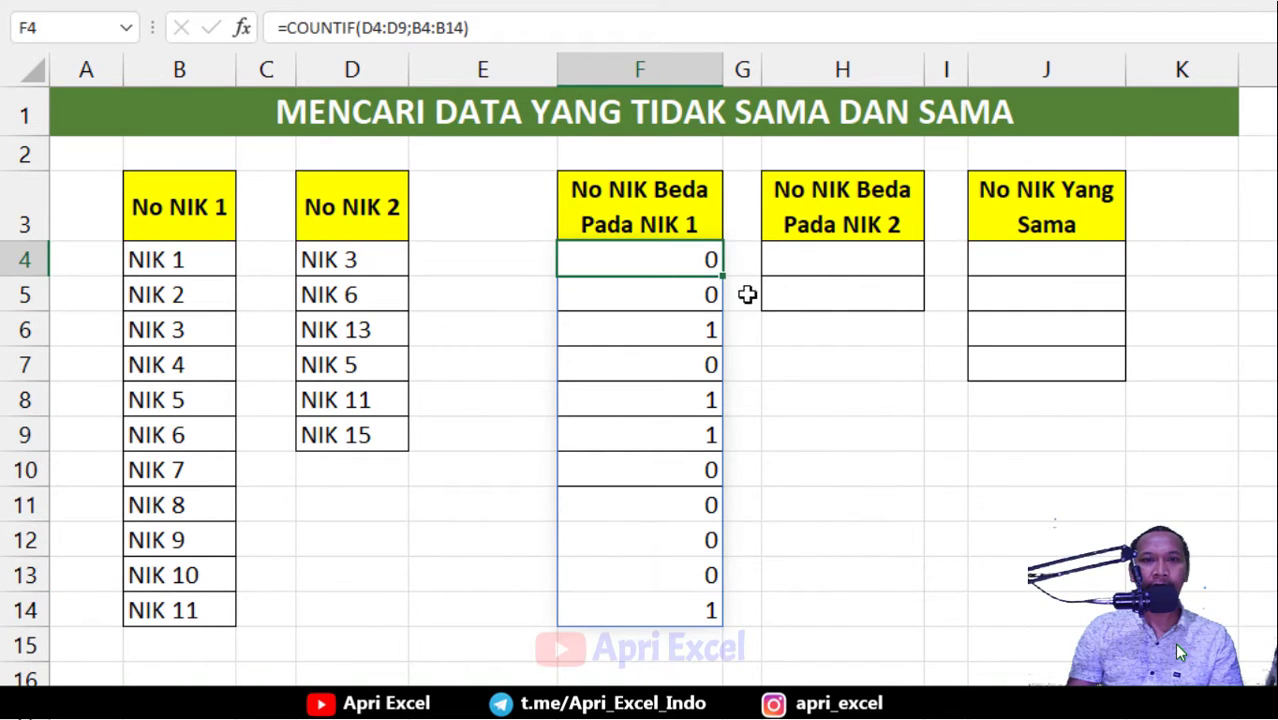
{"action": "double_click", "coordinate": [682, 260]}
{"action": "left_click", "coordinate": [839, 260]}
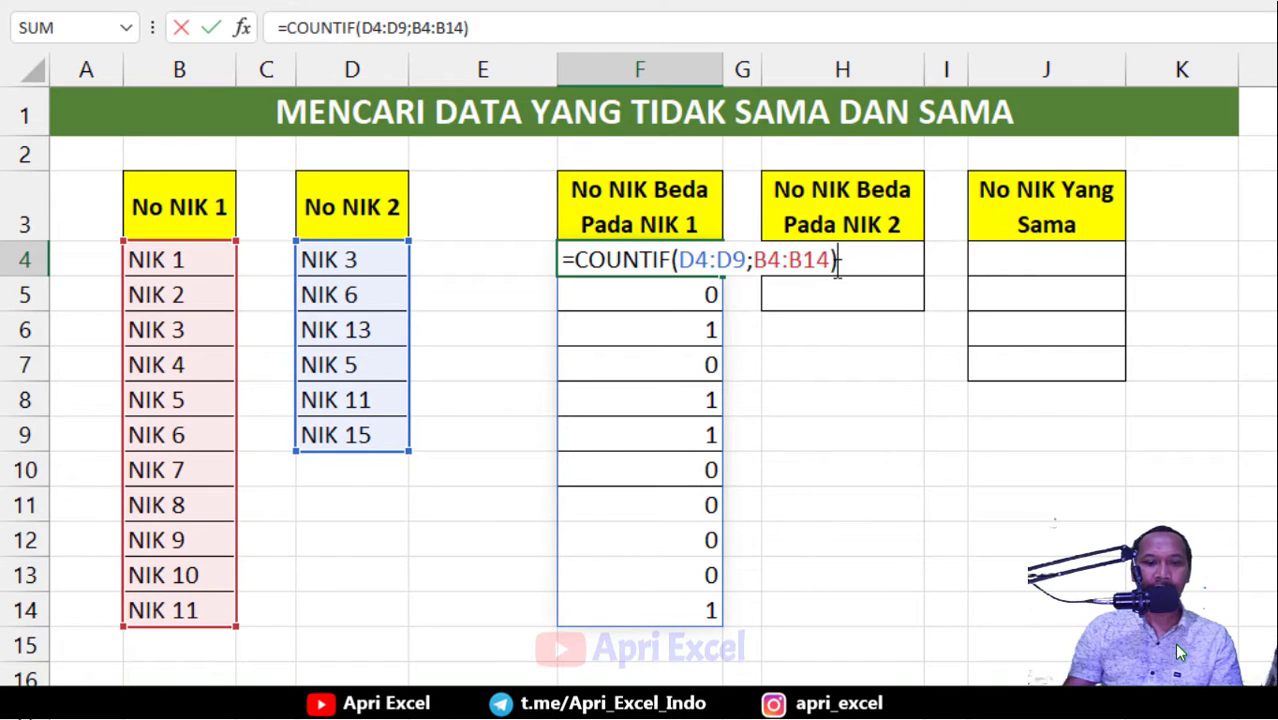
{"action": "key", "text": "Return"}
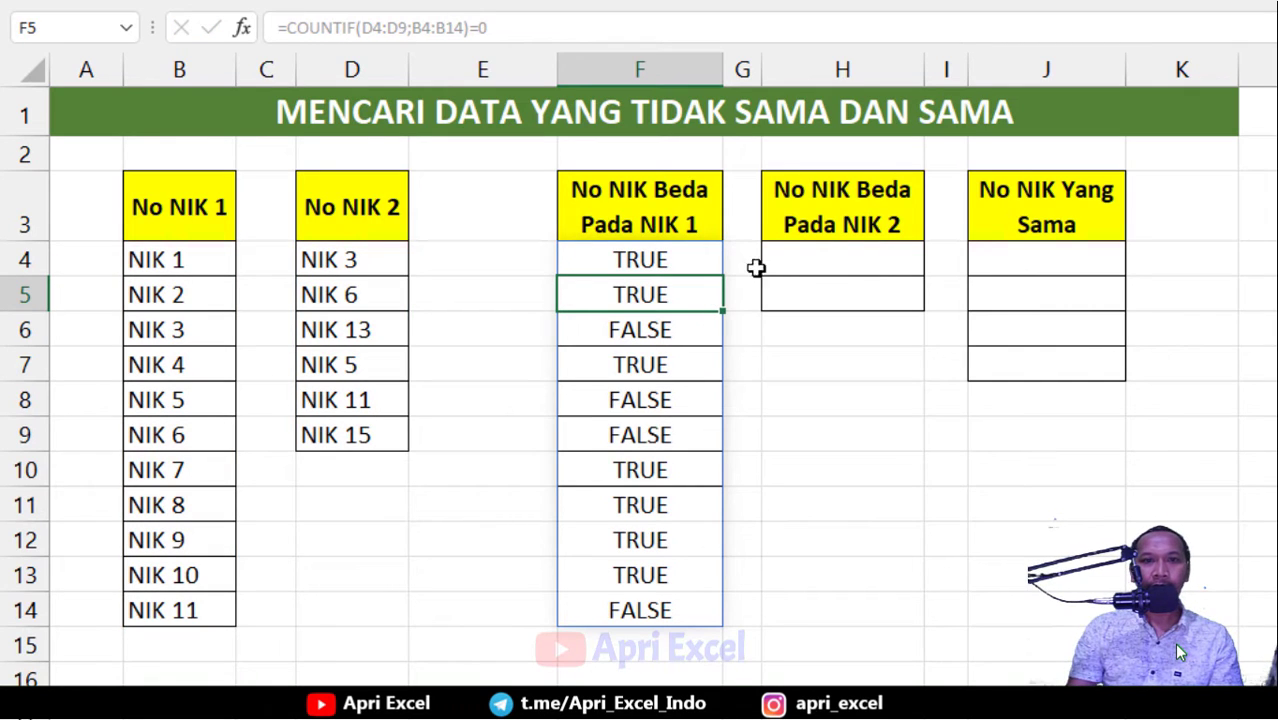
Wrap the F4 test in FILTER over the No NIK 1 list, making it =FILTER(B4:B14;COUNTIF(D4:D9;B4:B14)=0)
{"action": "double_click", "coordinate": [665, 257]}
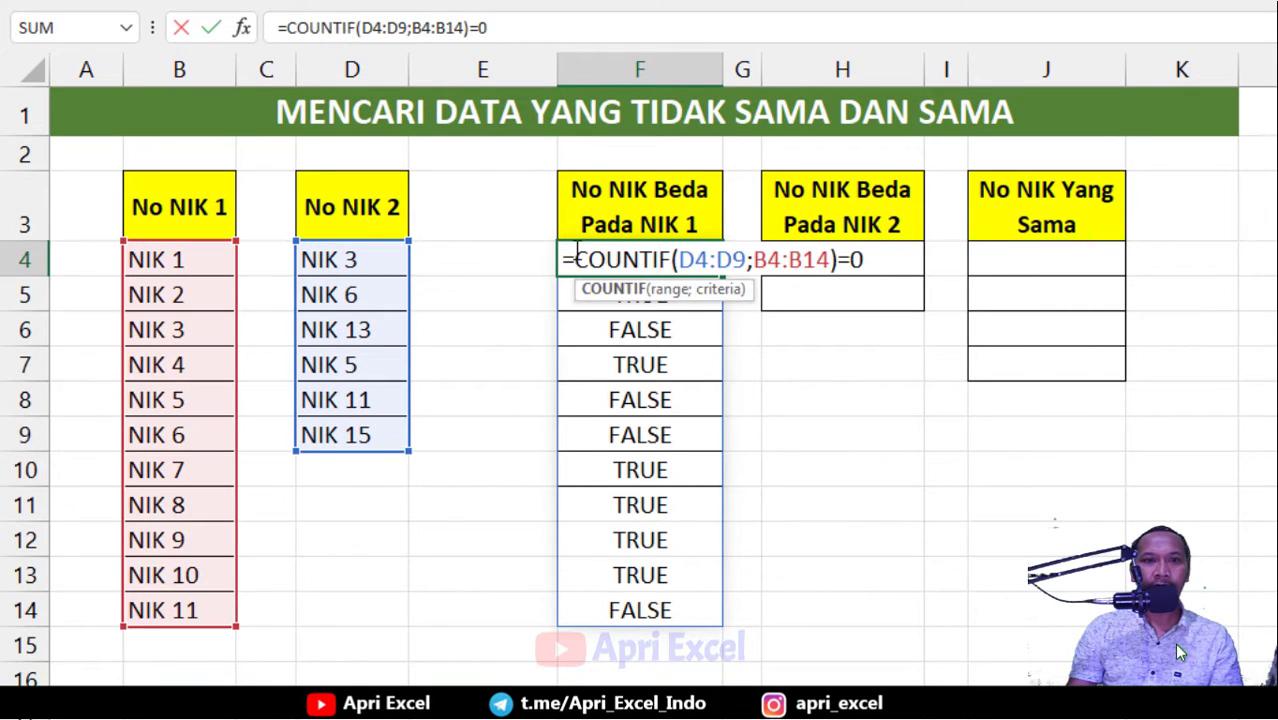
{"action": "left_click", "coordinate": [577, 250]}
{"action": "type", "text": "FILT"}
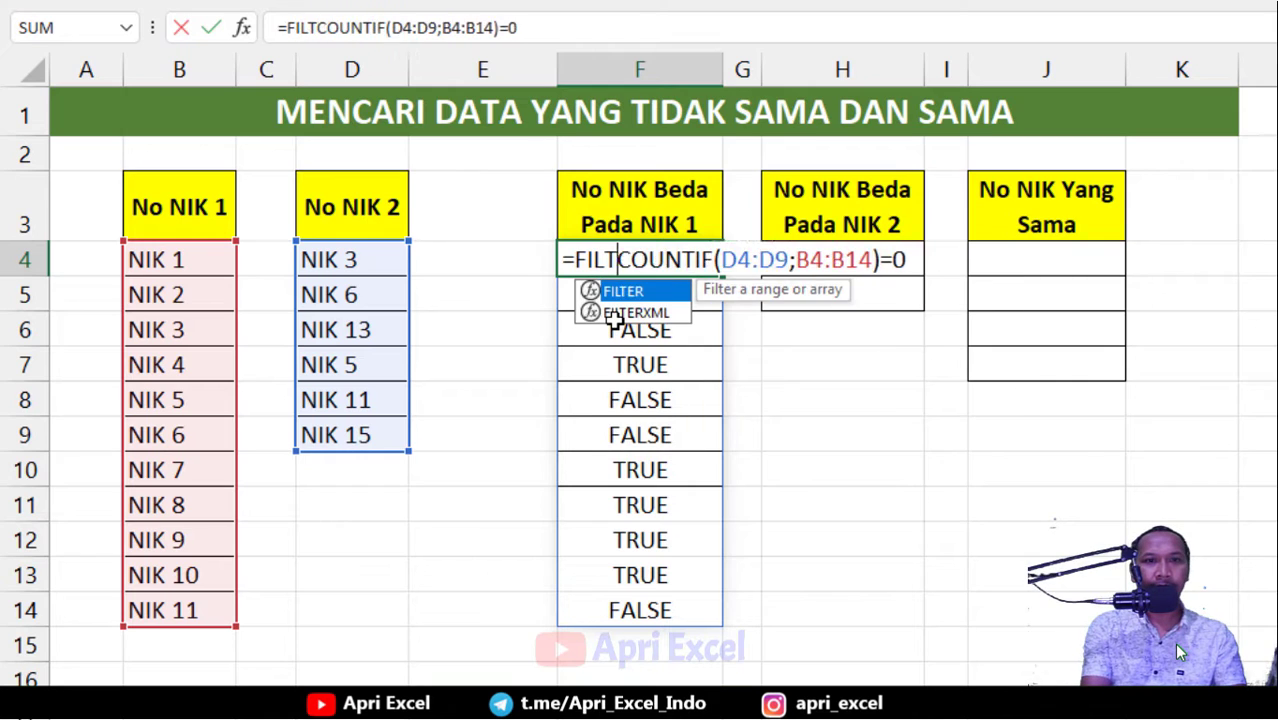
{"action": "type", "text": "ER("}
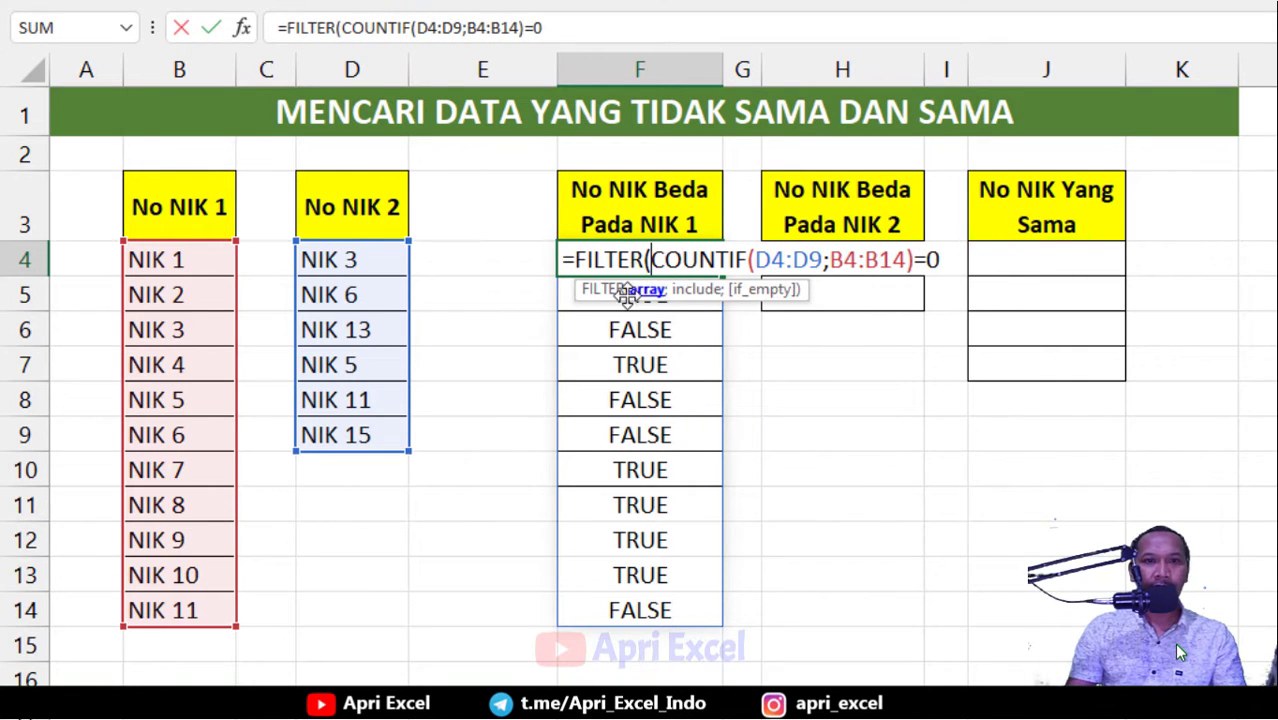
{"action": "left_click_drag", "start_coordinate": [188, 256], "coordinate": [180, 610]}
{"action": "type", "text": ";"}
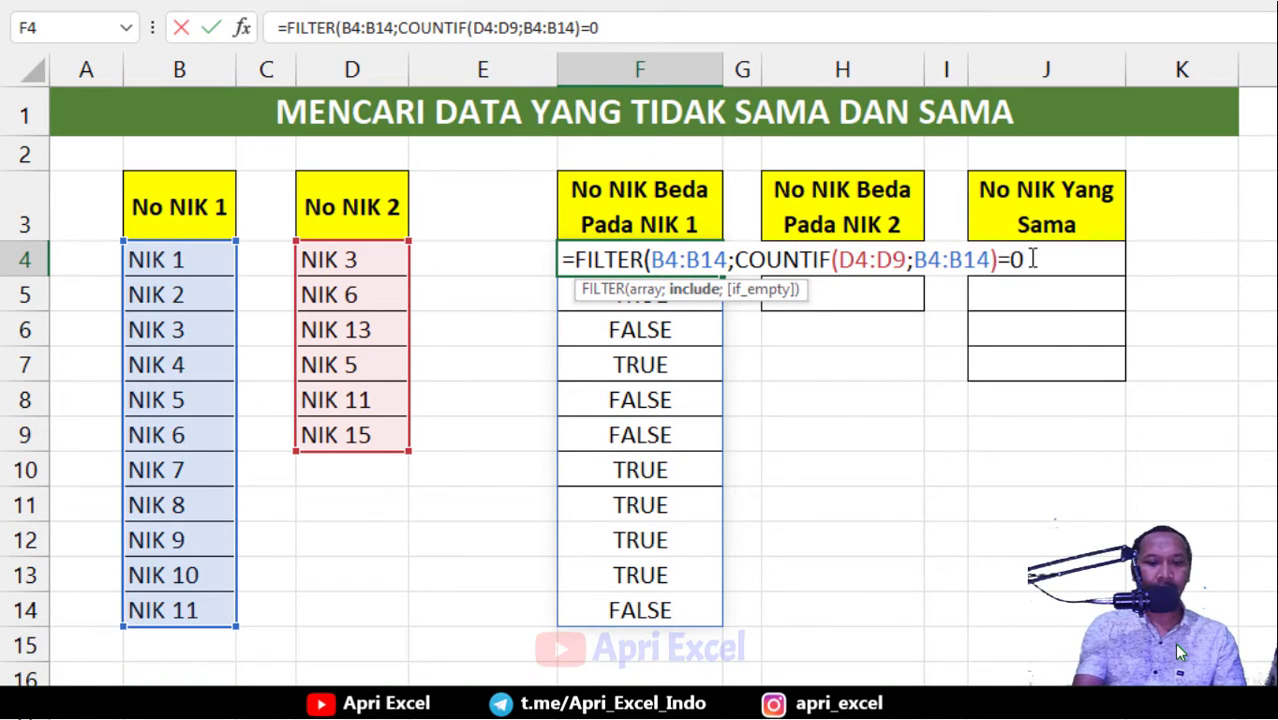
{"action": "type", "text": ")"}
{"action": "key", "text": "Return"}
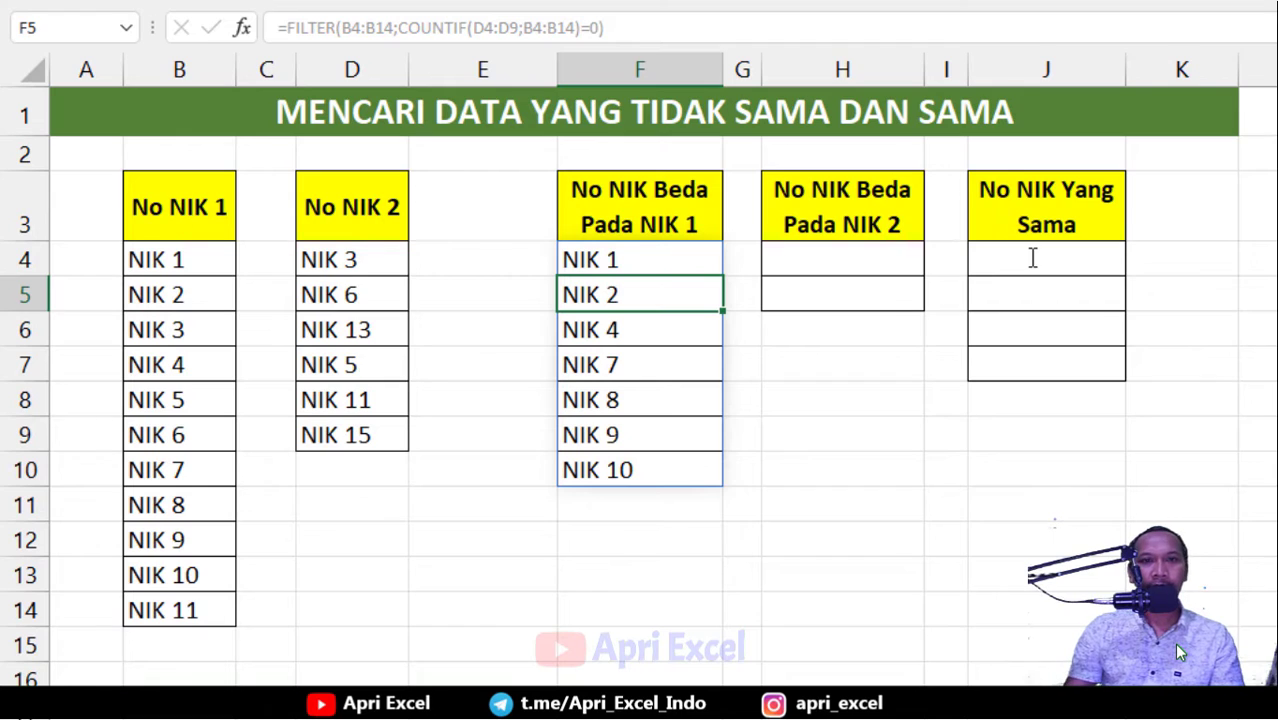
{"action": "left_click", "coordinate": [633, 250]}
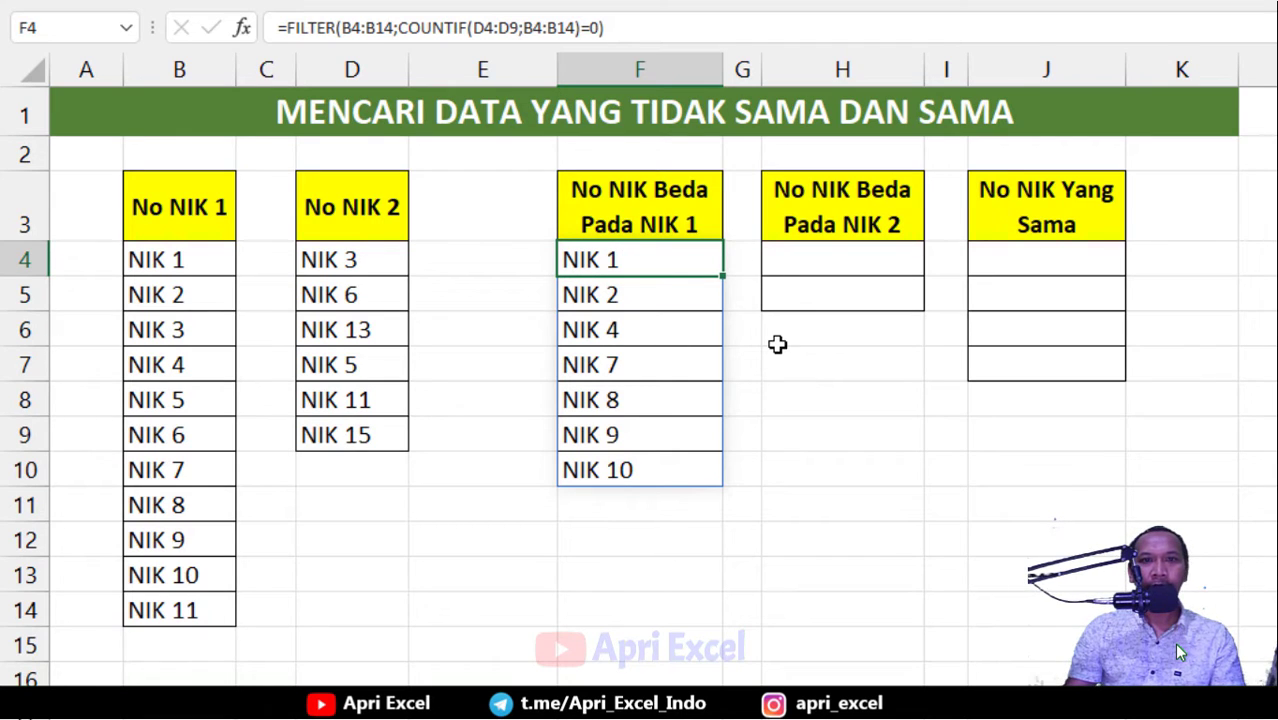
Enter =COUNTIF(B4:B14;D4:D9) in H4 to count each No NIK 2 entry within the No NIK 1 list
{"action": "left_click", "coordinate": [818, 262]}
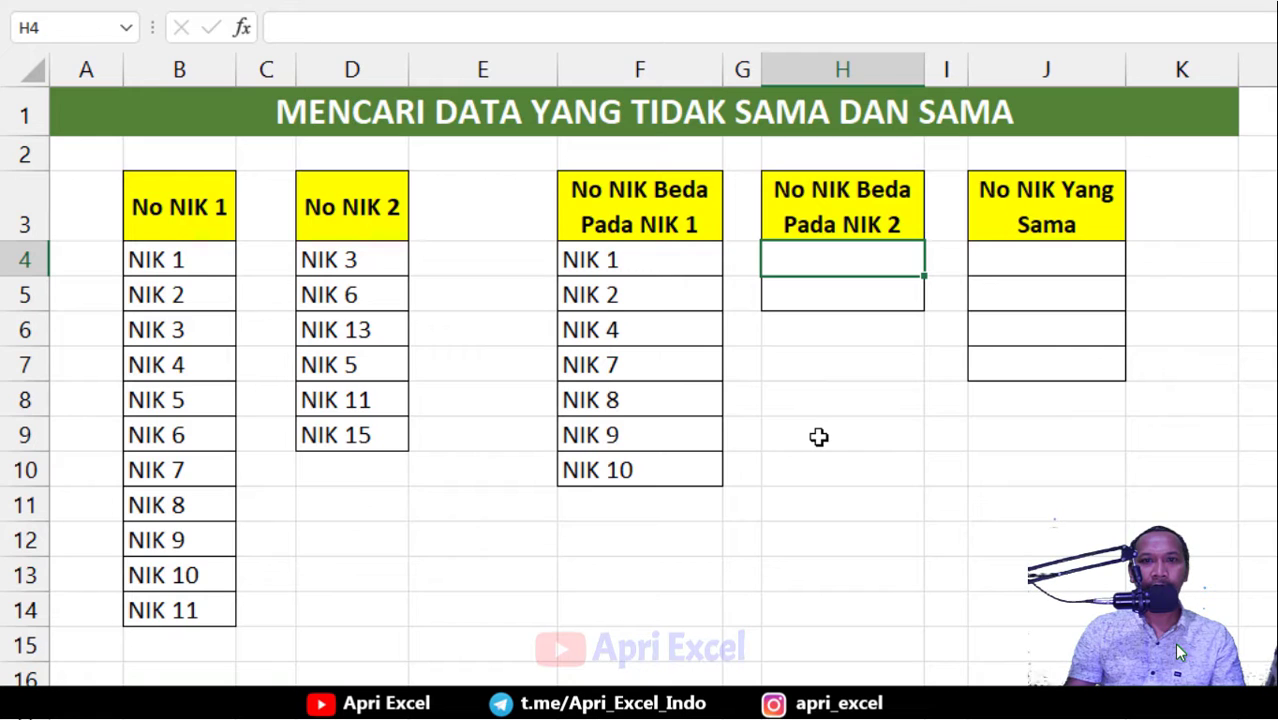
{"action": "type", "text": "="}
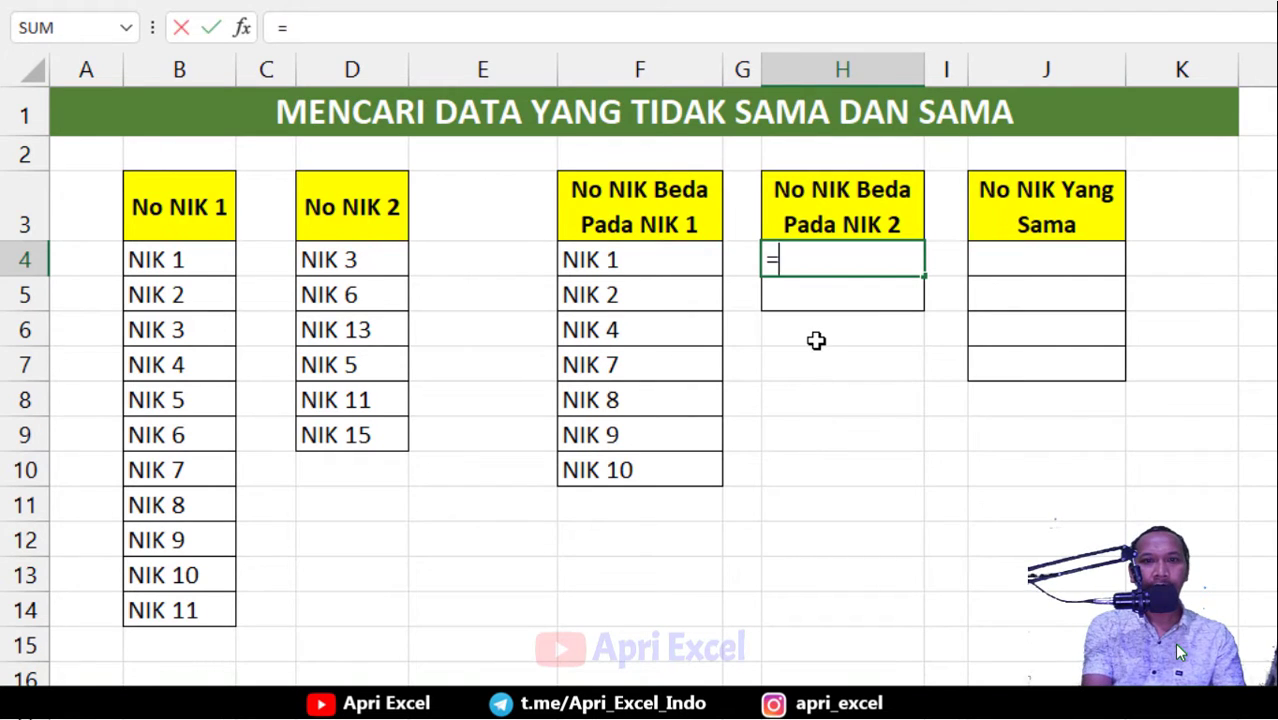
{"action": "type", "text": "COUNT"}
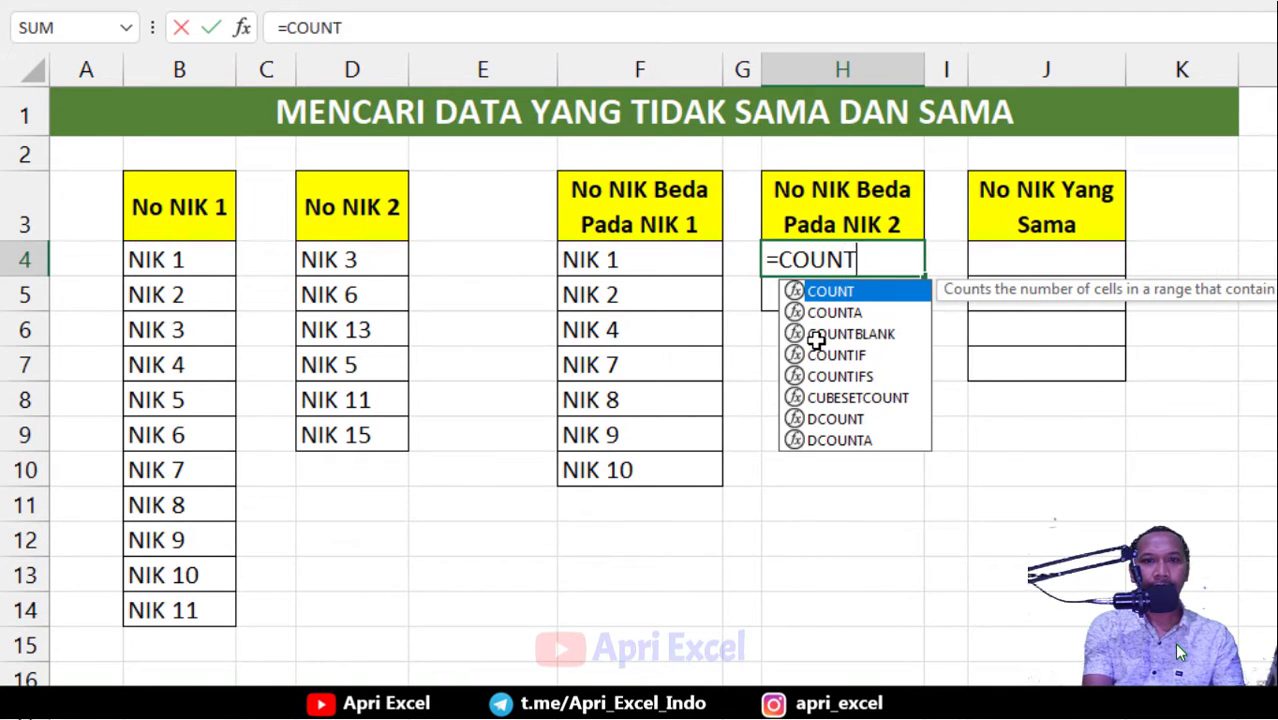
{"action": "type", "text": "IF("}
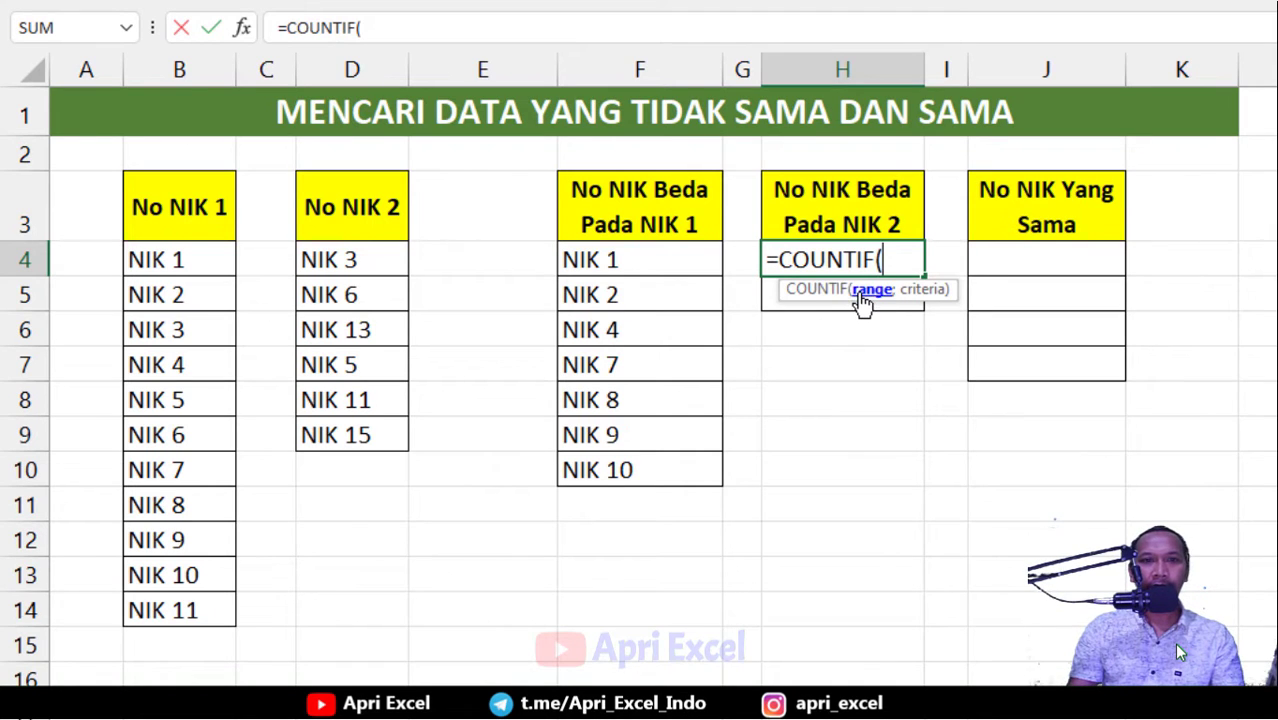
{"action": "left_click_drag", "start_coordinate": [171, 257], "coordinate": [205, 611]}
{"action": "type", "text": ";"}
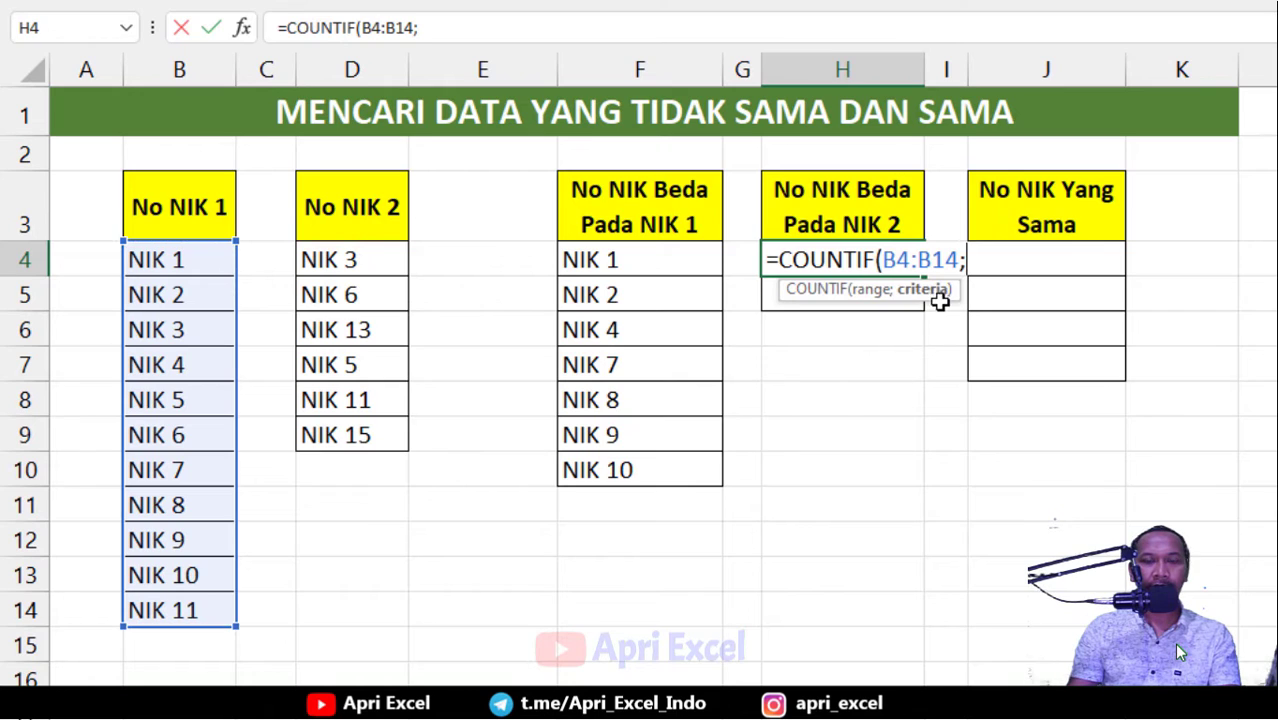
{"action": "left_click_drag", "start_coordinate": [345, 260], "coordinate": [364, 424]}
{"action": "type", "text": ")"}
{"action": "key", "text": "Return"}
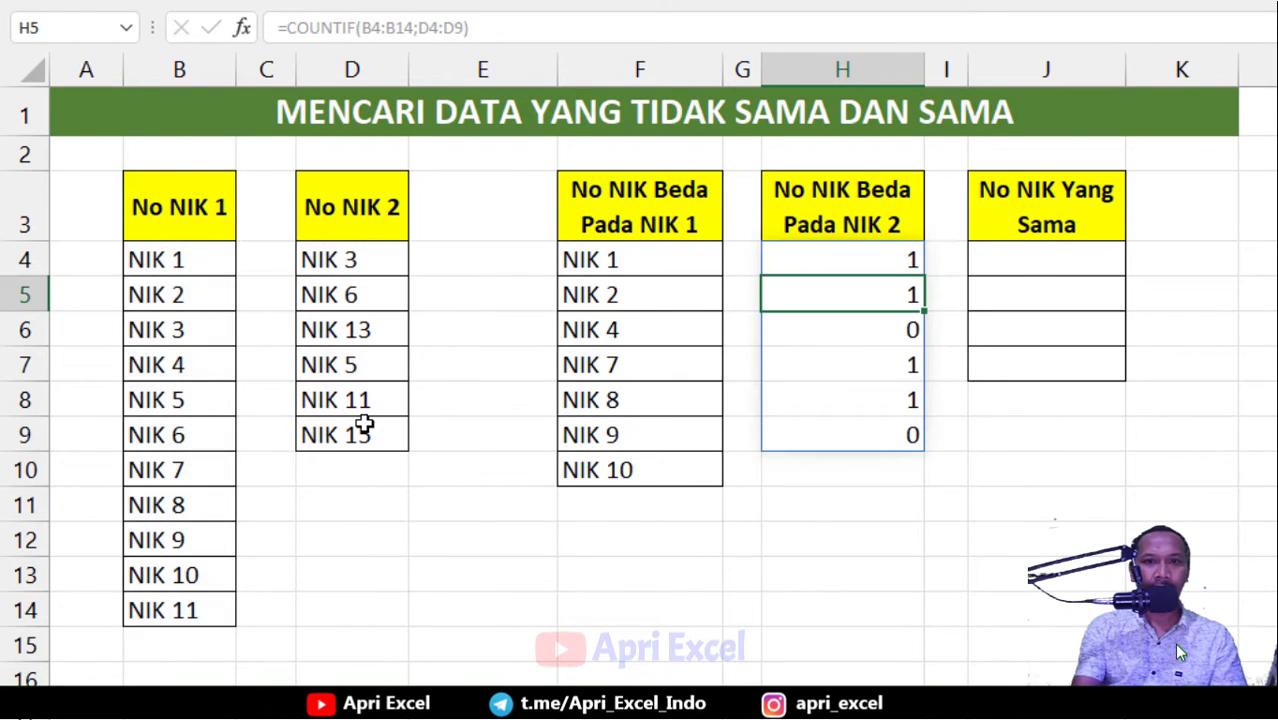
Append =0 to the COUNTIF formula in H4 to test for No NIK 2 entries missing from No NIK 1
{"action": "left_click", "coordinate": [832, 323]}
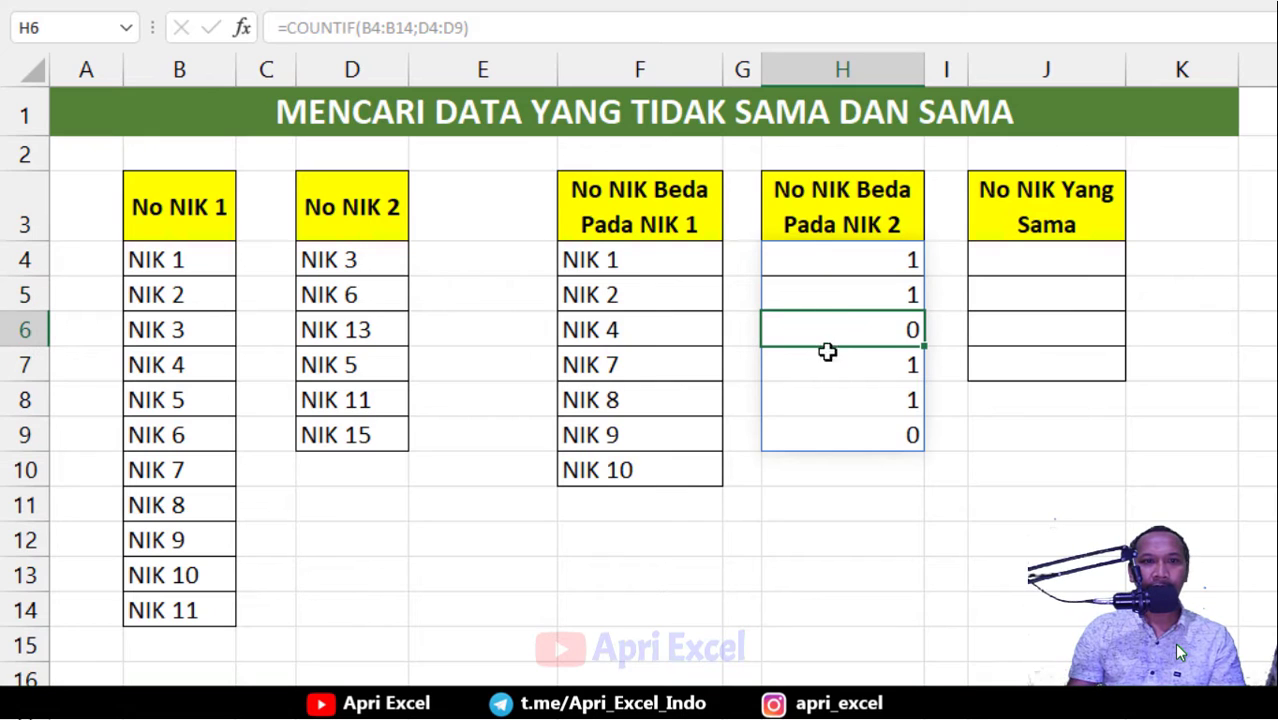
{"action": "left_click", "coordinate": [900, 263]}
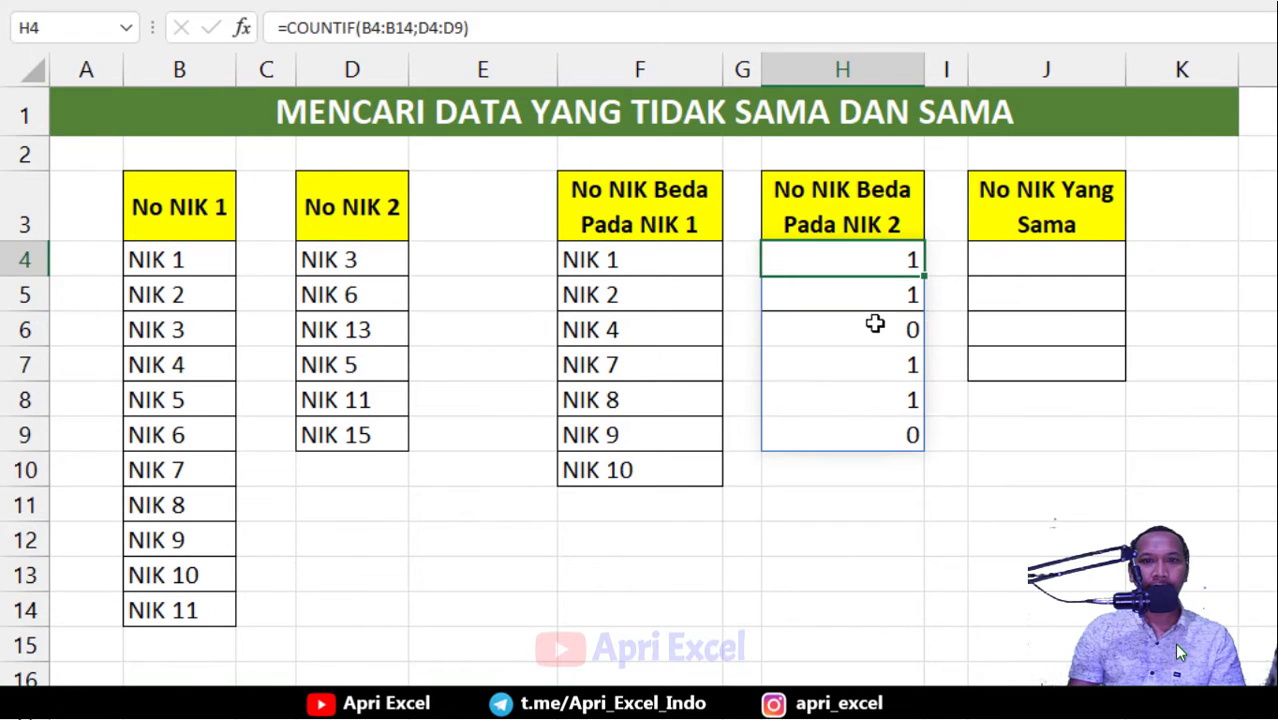
{"action": "left_click", "coordinate": [874, 327]}
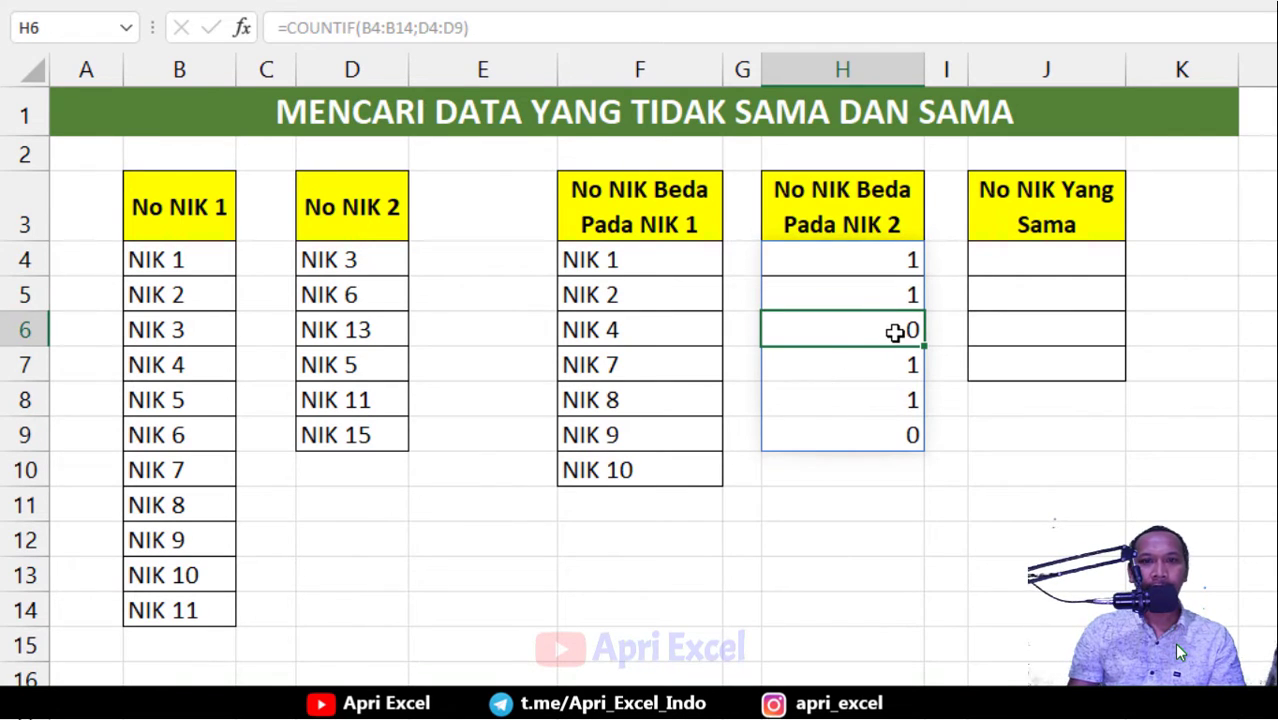
{"action": "double_click", "coordinate": [882, 258]}
{"action": "left_click", "coordinate": [1041, 259]}
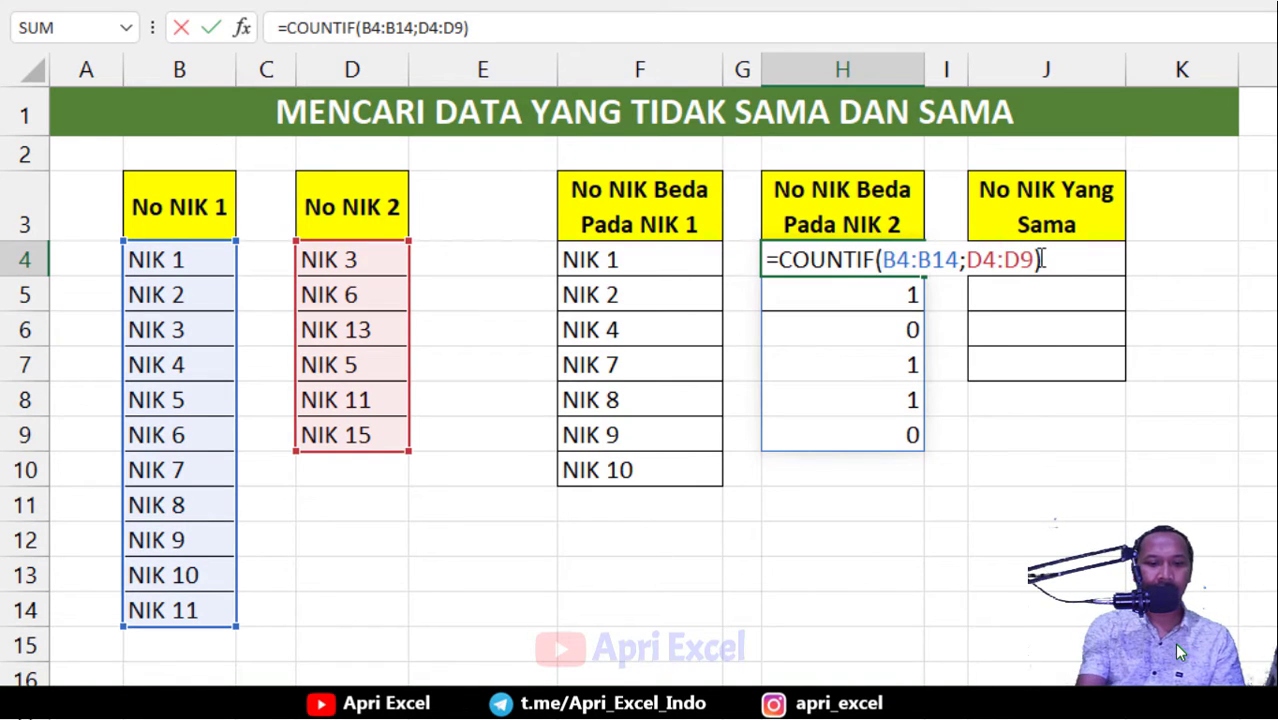
{"action": "type", "text": "=0"}
{"action": "key", "text": "Return"}
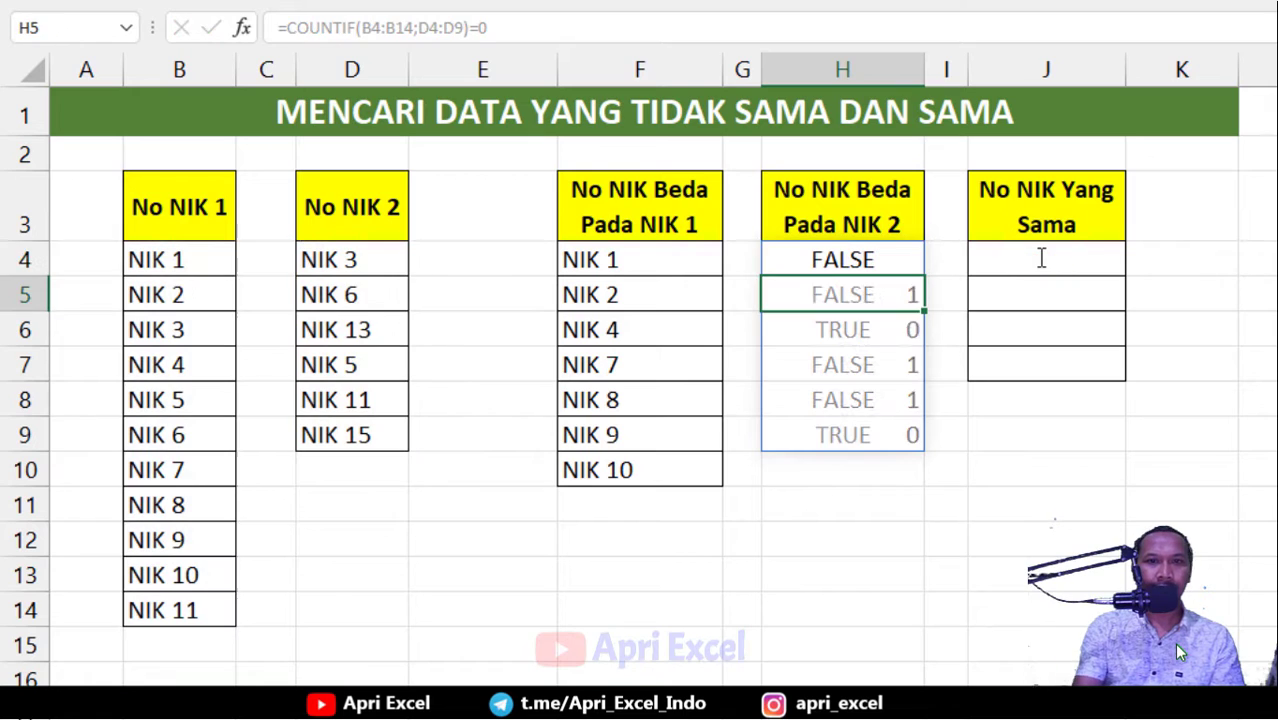
Wrap the H4 test in FILTER over the No NIK 2 list, making it =FILTER(D4:D9;COUNTIF(B4:B14;D4:D9)=0)
{"action": "left_click", "coordinate": [817, 261]}
{"action": "double_click", "coordinate": [817, 261]}
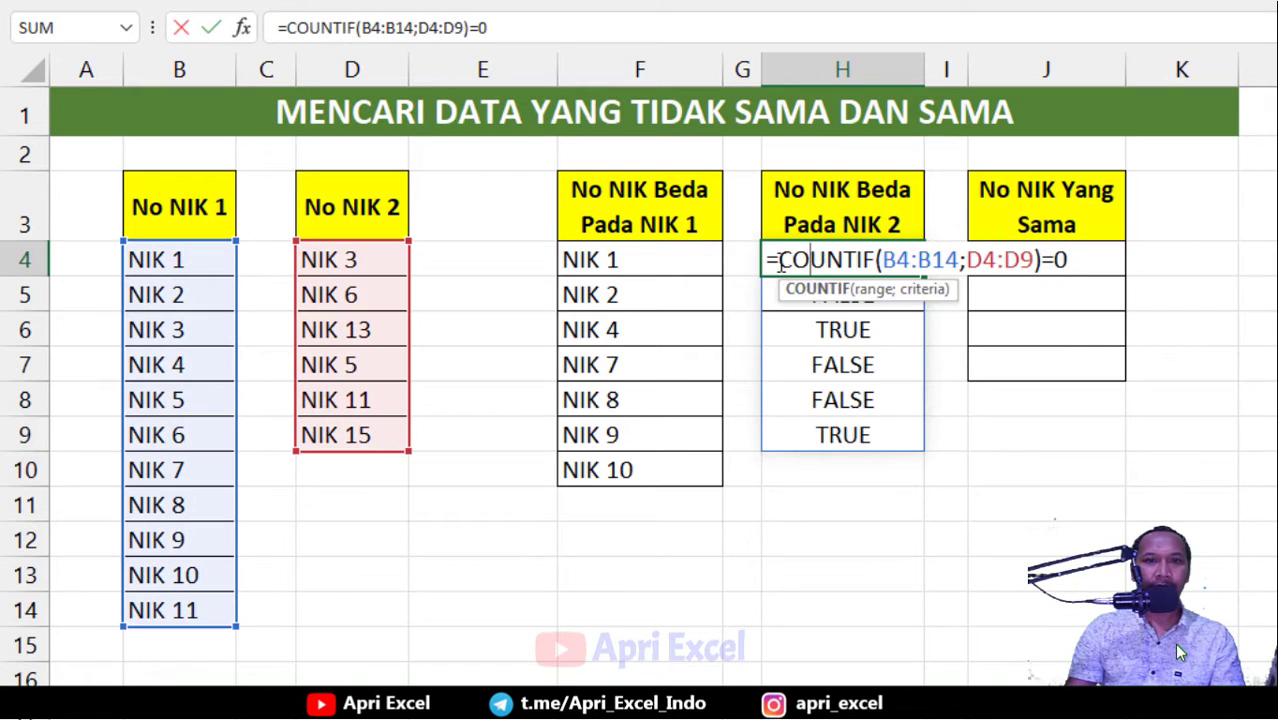
{"action": "left_click", "coordinate": [780, 262]}
{"action": "type", "text": "FILTER"}
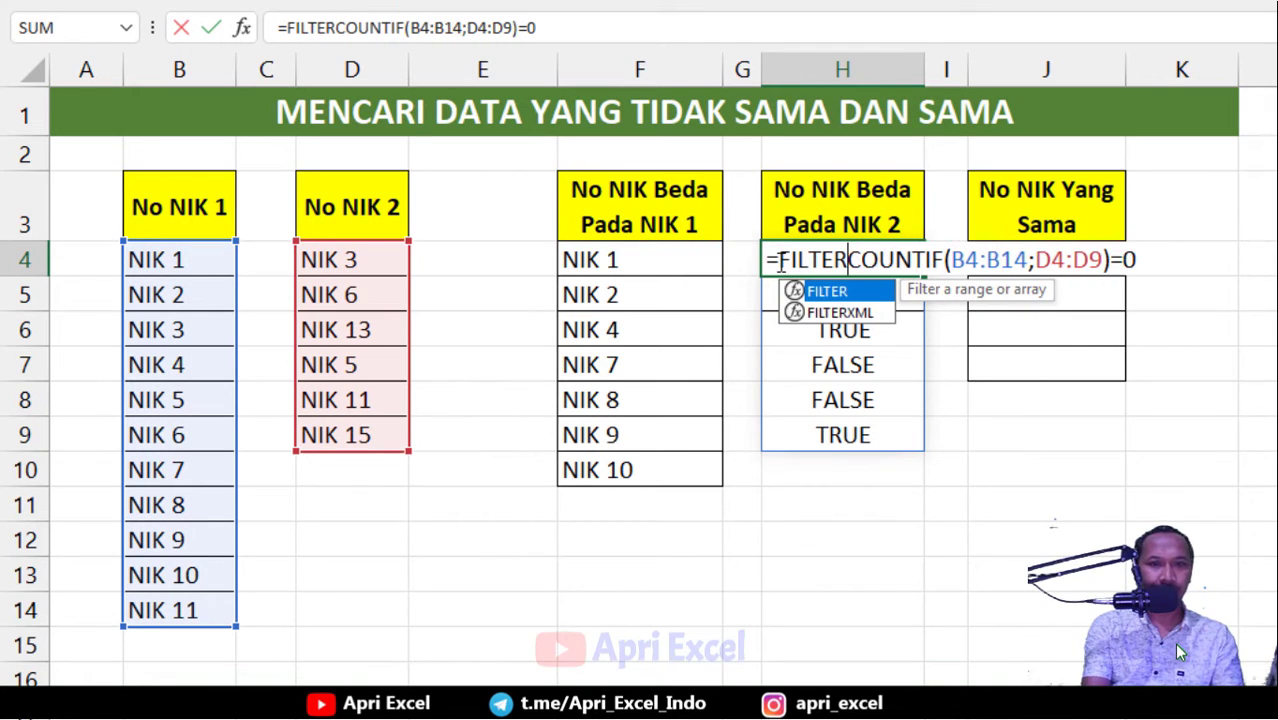
{"action": "type", "text": "("}
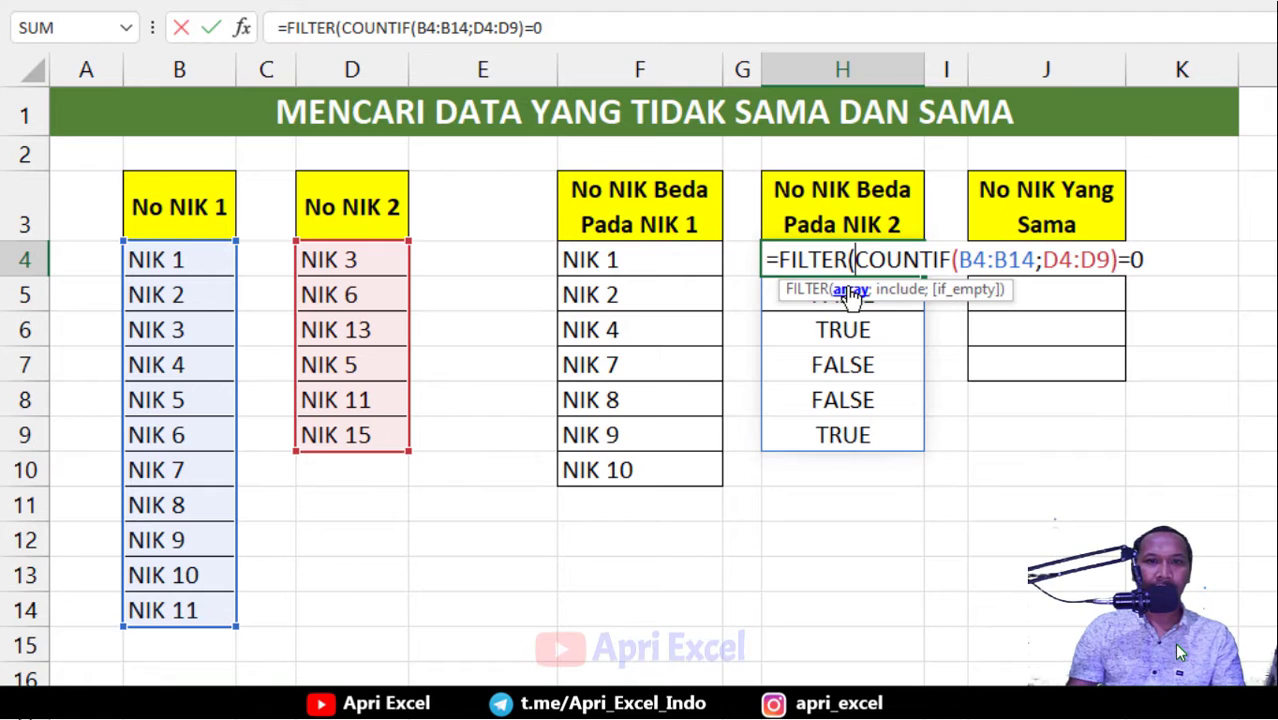
{"action": "left_click_drag", "start_coordinate": [342, 262], "coordinate": [337, 431]}
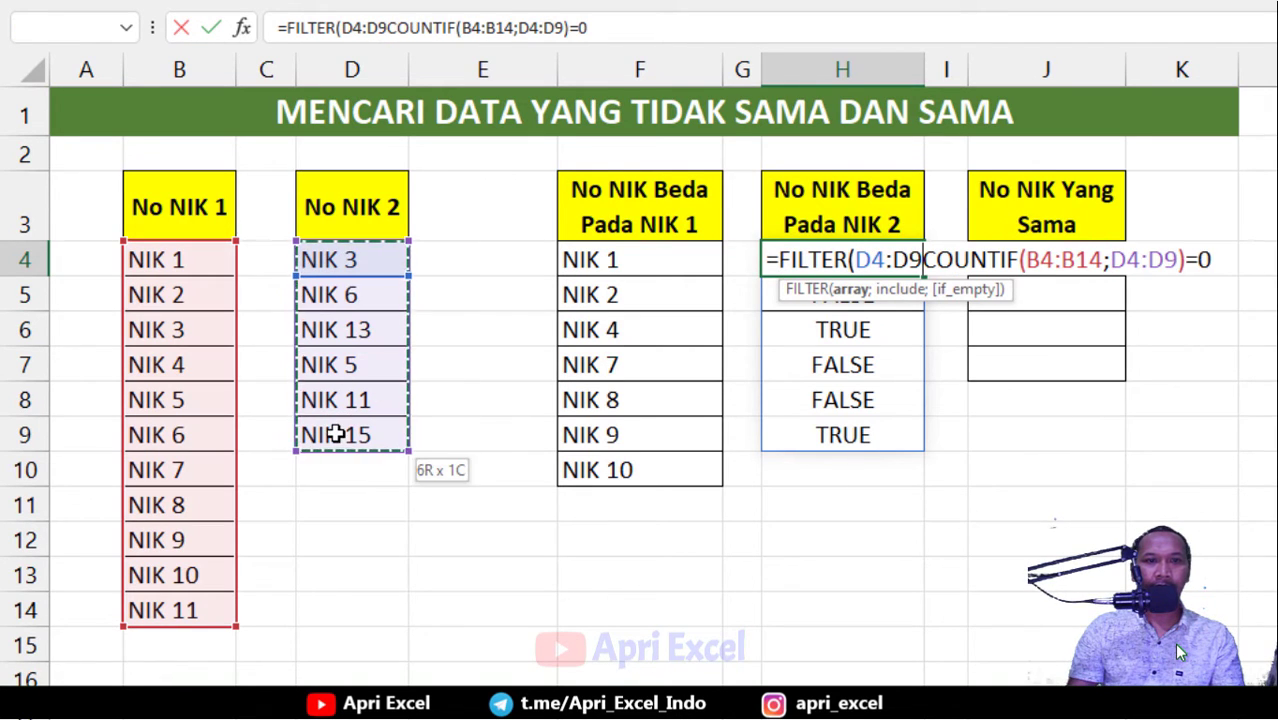
{"action": "type", "text": ";"}
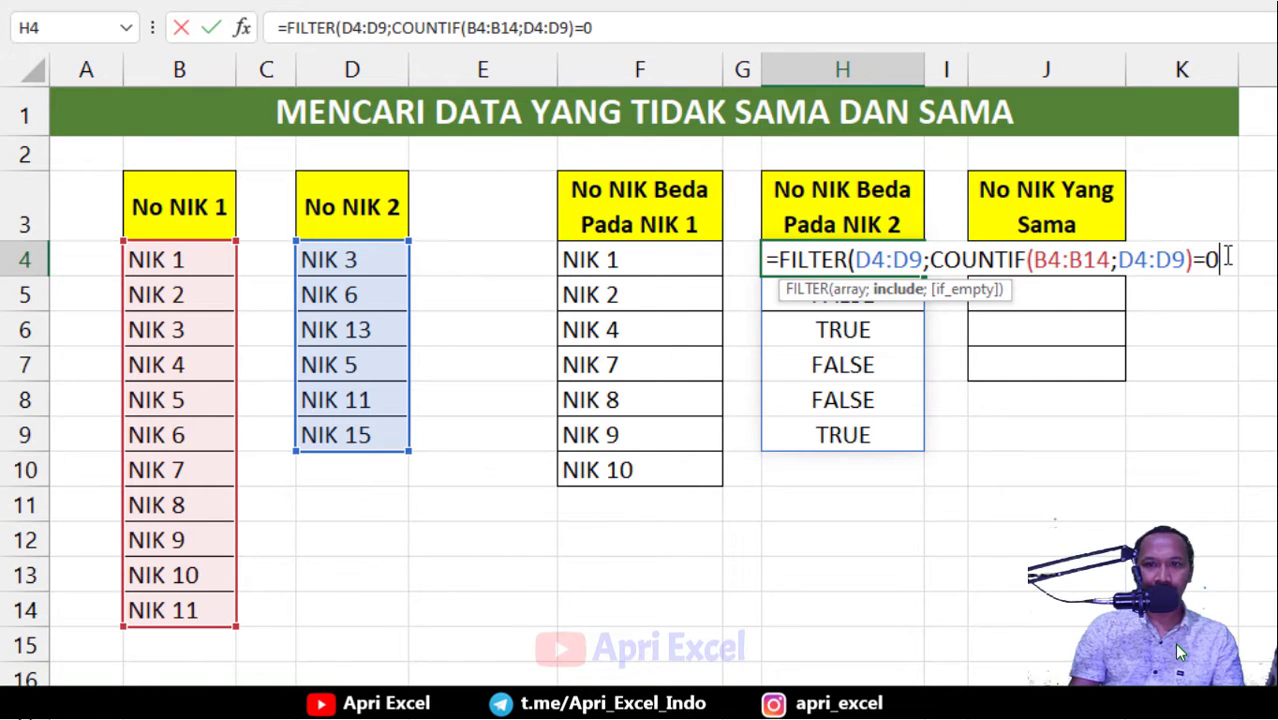
{"action": "type", "text": ")"}
{"action": "key", "text": "Return"}
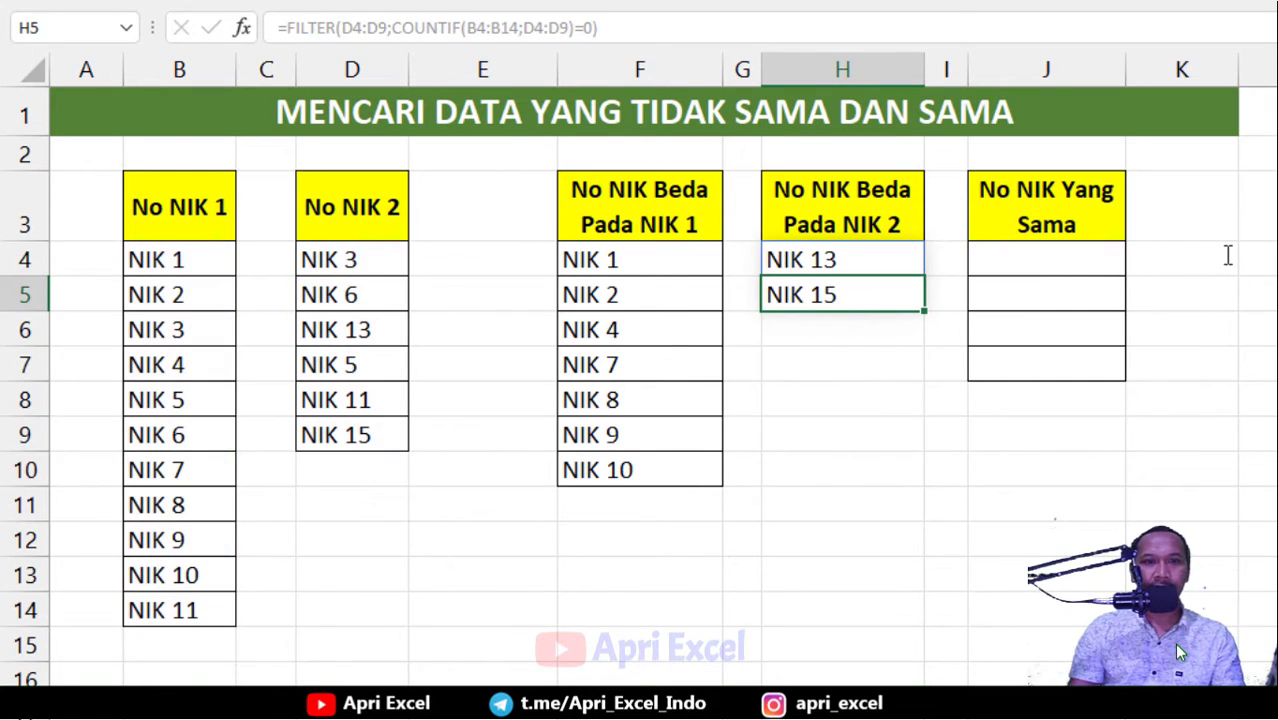
Enter =COUNTIF(D4:D9;B4:B14) in J4 to count each No NIK 1 entry within the No NIK 2 list
{"action": "left_click", "coordinate": [1072, 262]}
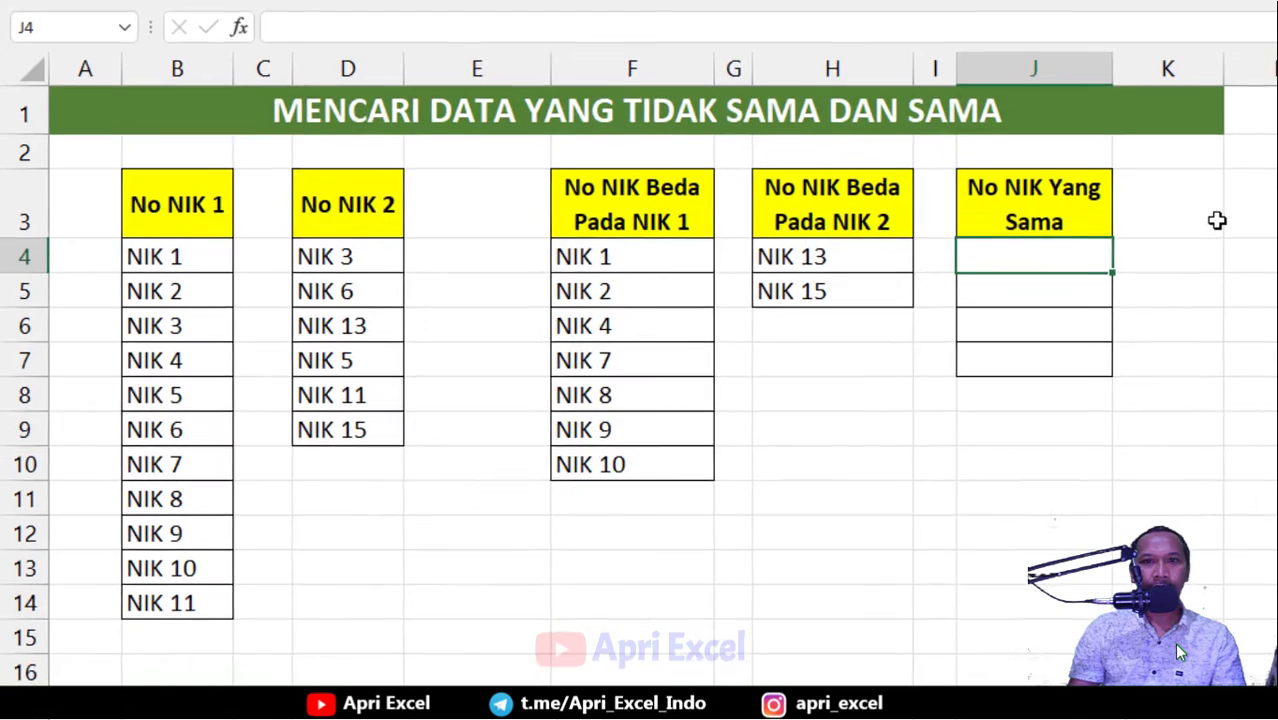
{"action": "type", "text": "="}
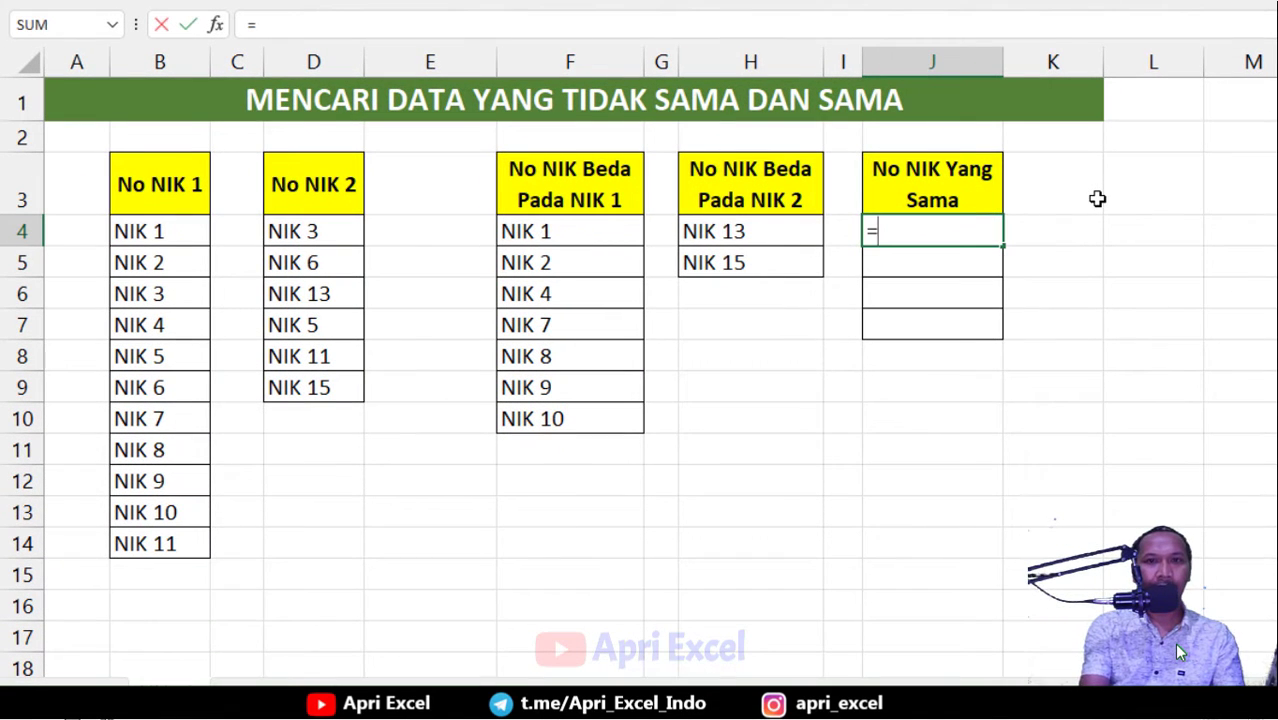
{"action": "type", "text": "COUNTI"}
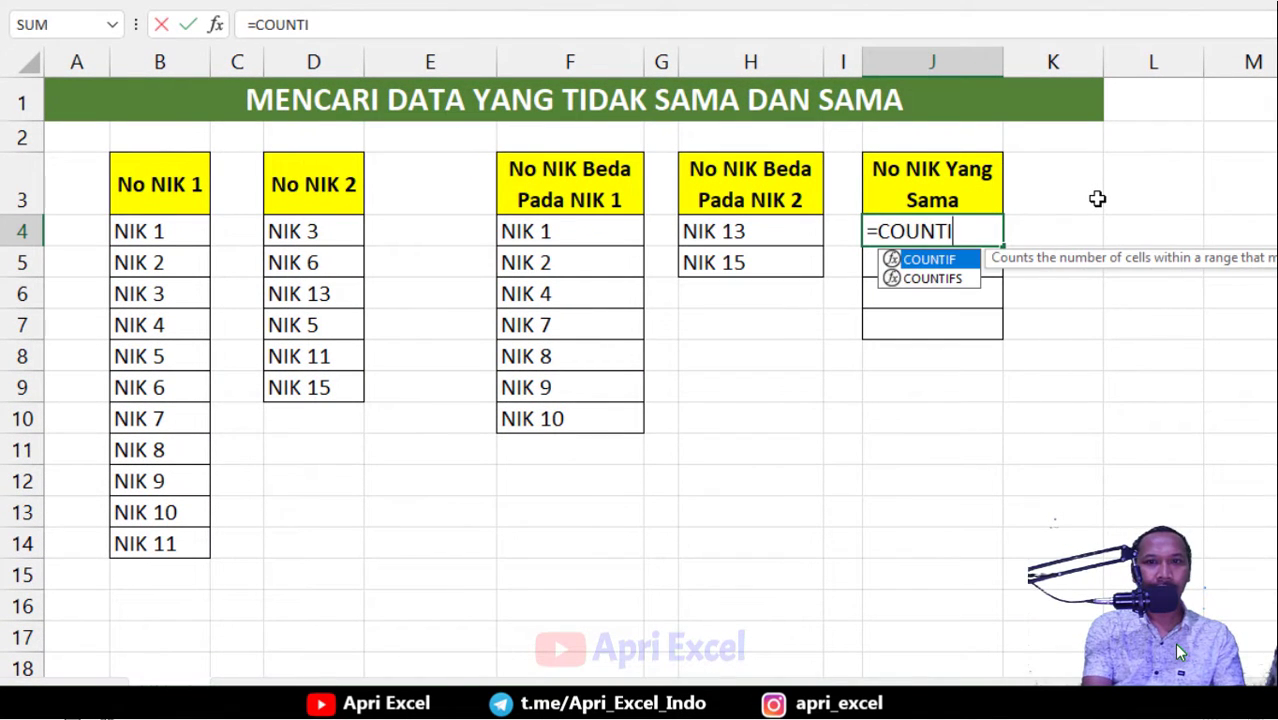
{"action": "type", "text": "F("}
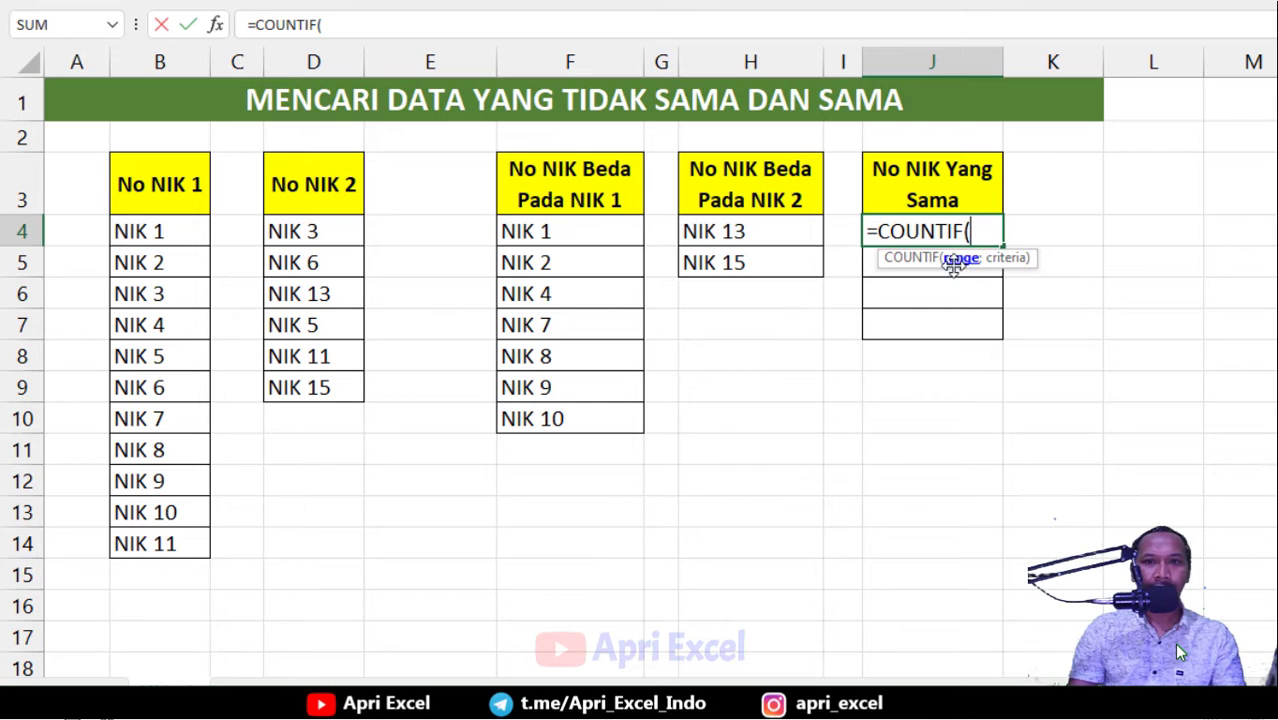
{"action": "left_click_drag", "start_coordinate": [312, 232], "coordinate": [303, 385]}
{"action": "type", "text": ";"}
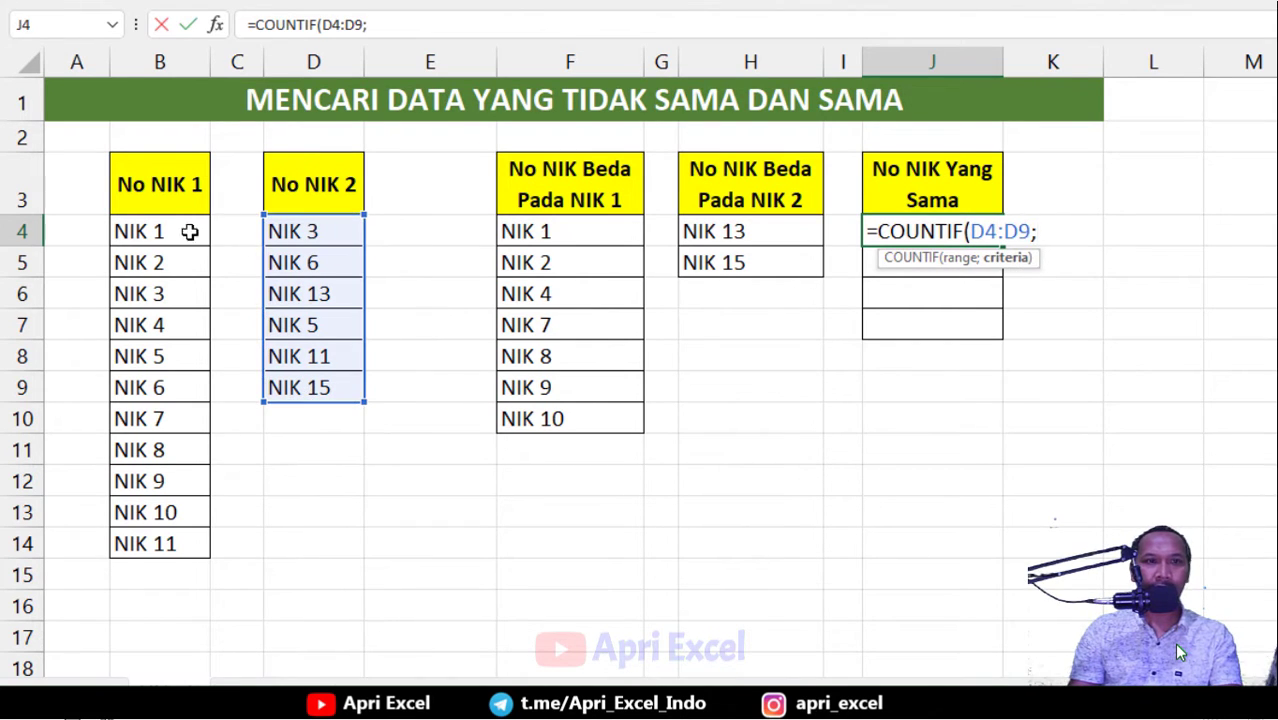
{"action": "left_click_drag", "start_coordinate": [188, 231], "coordinate": [171, 542]}
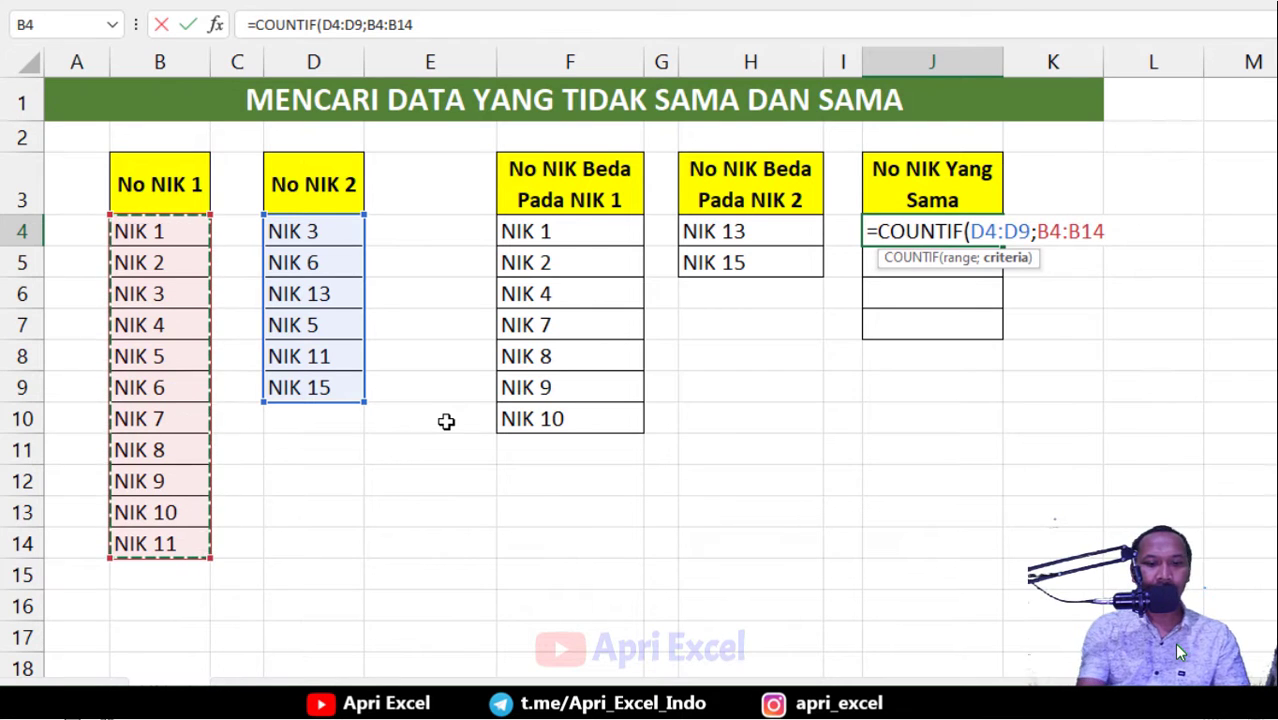
{"action": "type", "text": ")"}
{"action": "key", "text": "Return"}
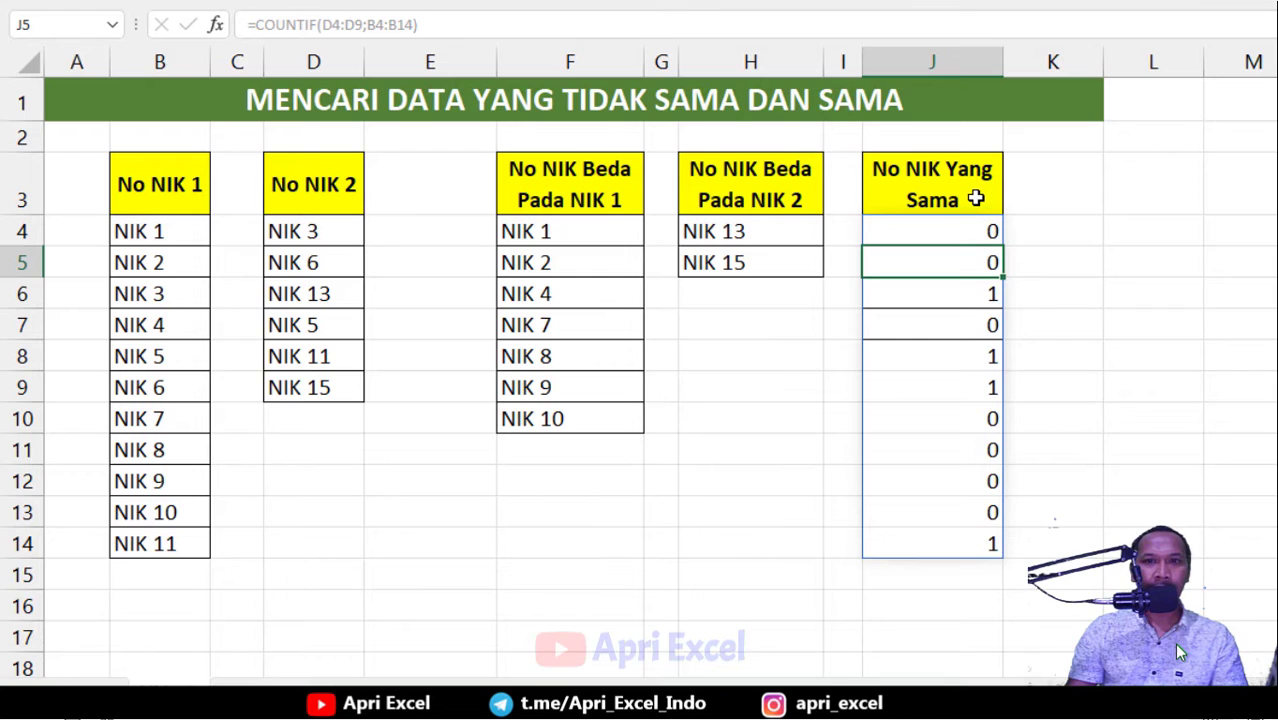
{"action": "left_click", "coordinate": [986, 295]}
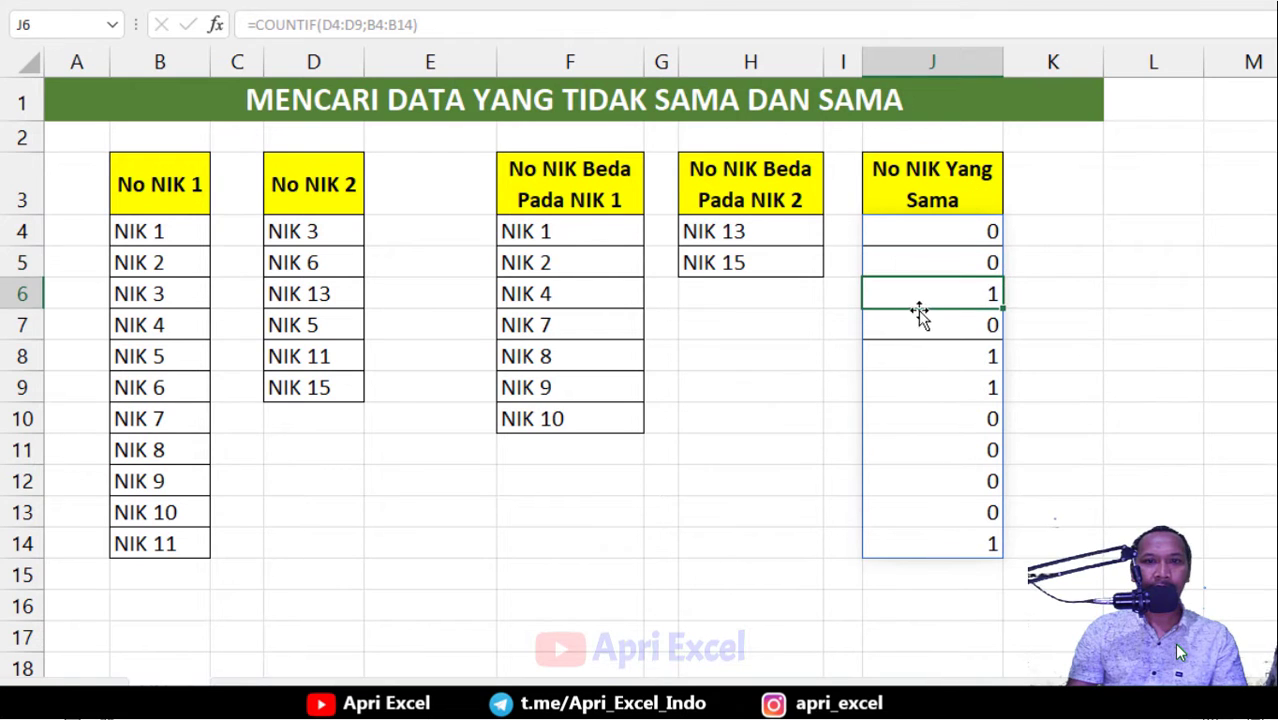
{"action": "left_click", "coordinate": [969, 357]}
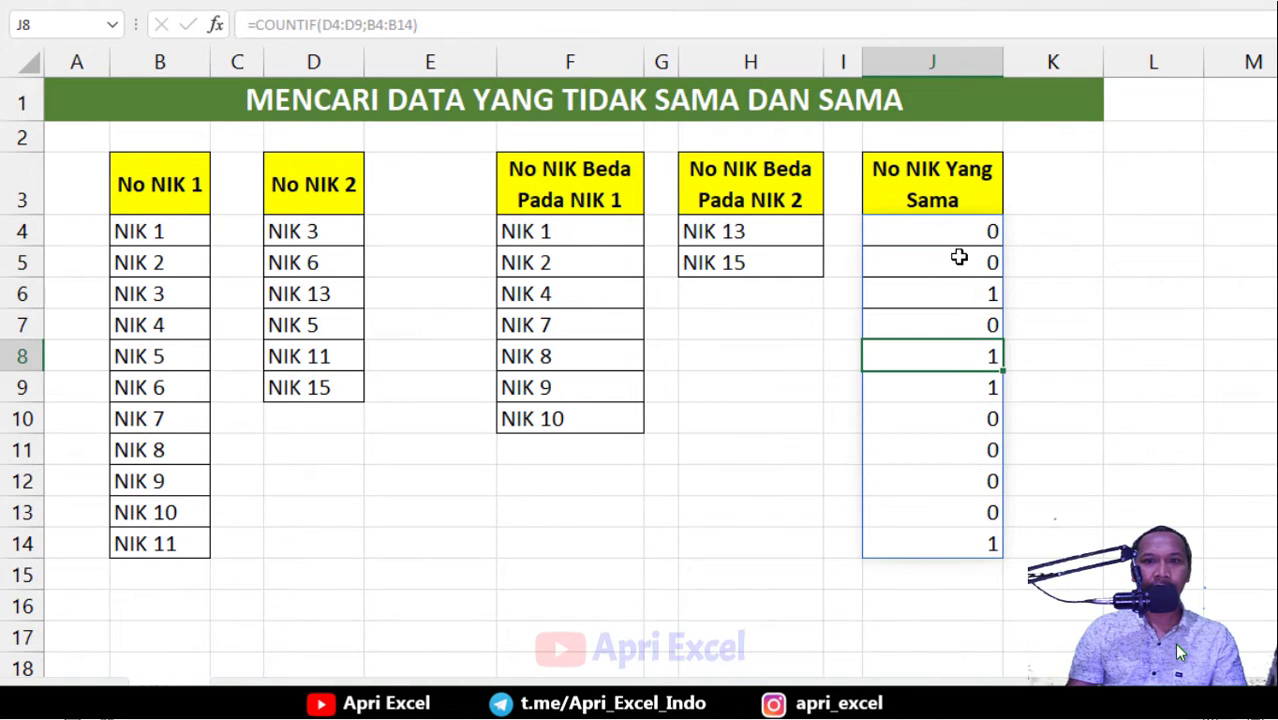
Wrap the J4 count in FILTER over the No NIK 1 list, making it =FILTER(B4:B14;COUNTIF(D4:D9;B4:B14))
{"action": "left_click", "coordinate": [953, 228]}
{"action": "double_click", "coordinate": [902, 232]}
{"action": "left_click", "coordinate": [876, 232]}
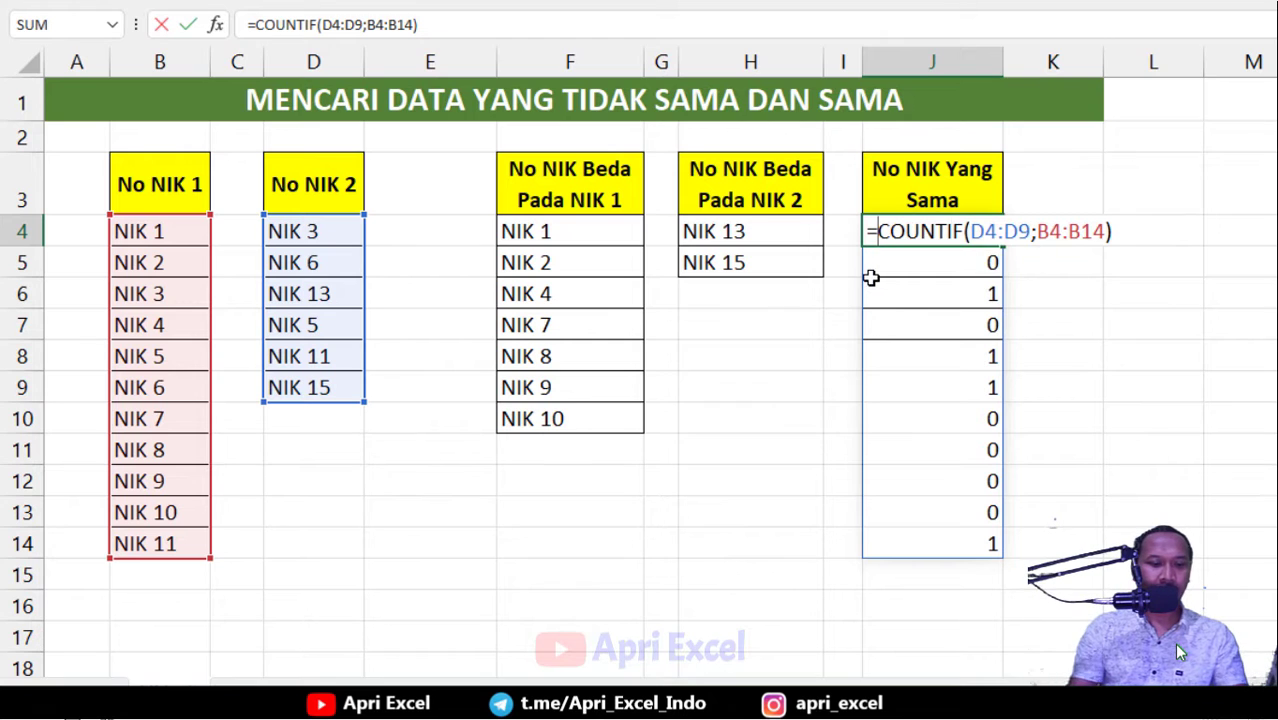
{"action": "type", "text": "FILTER("}
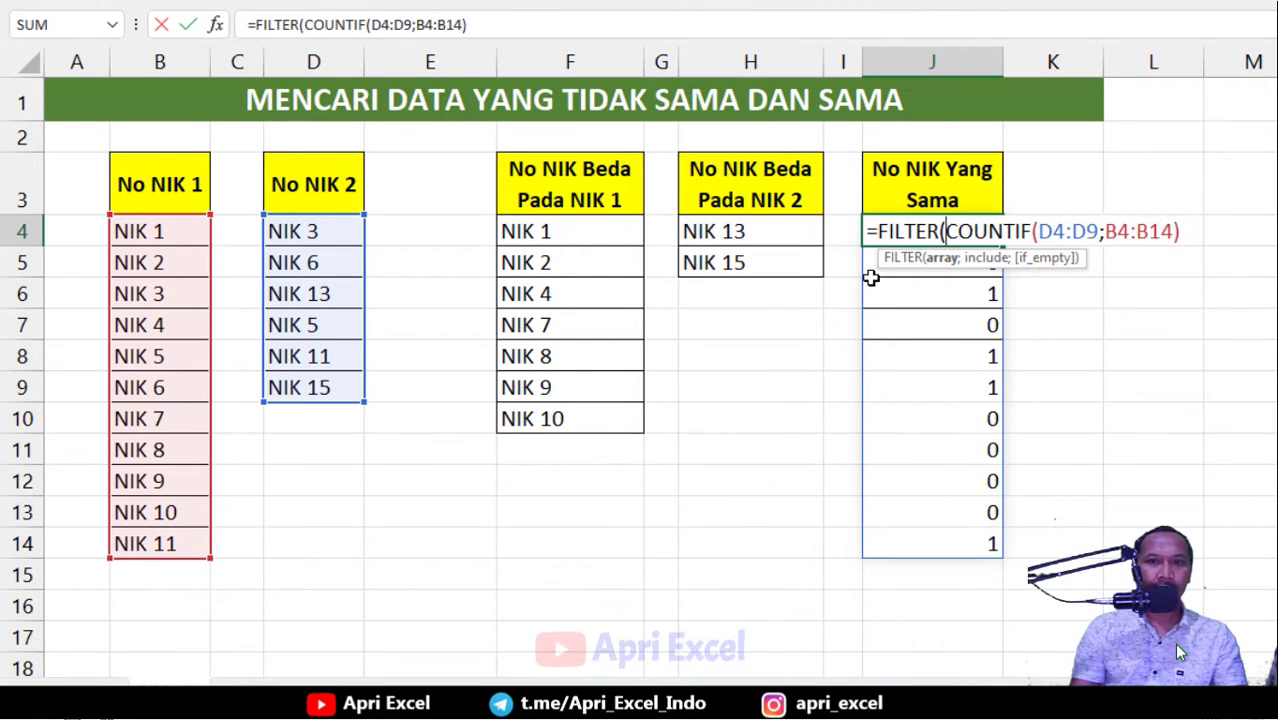
{"action": "left_click_drag", "start_coordinate": [159, 231], "coordinate": [157, 543]}
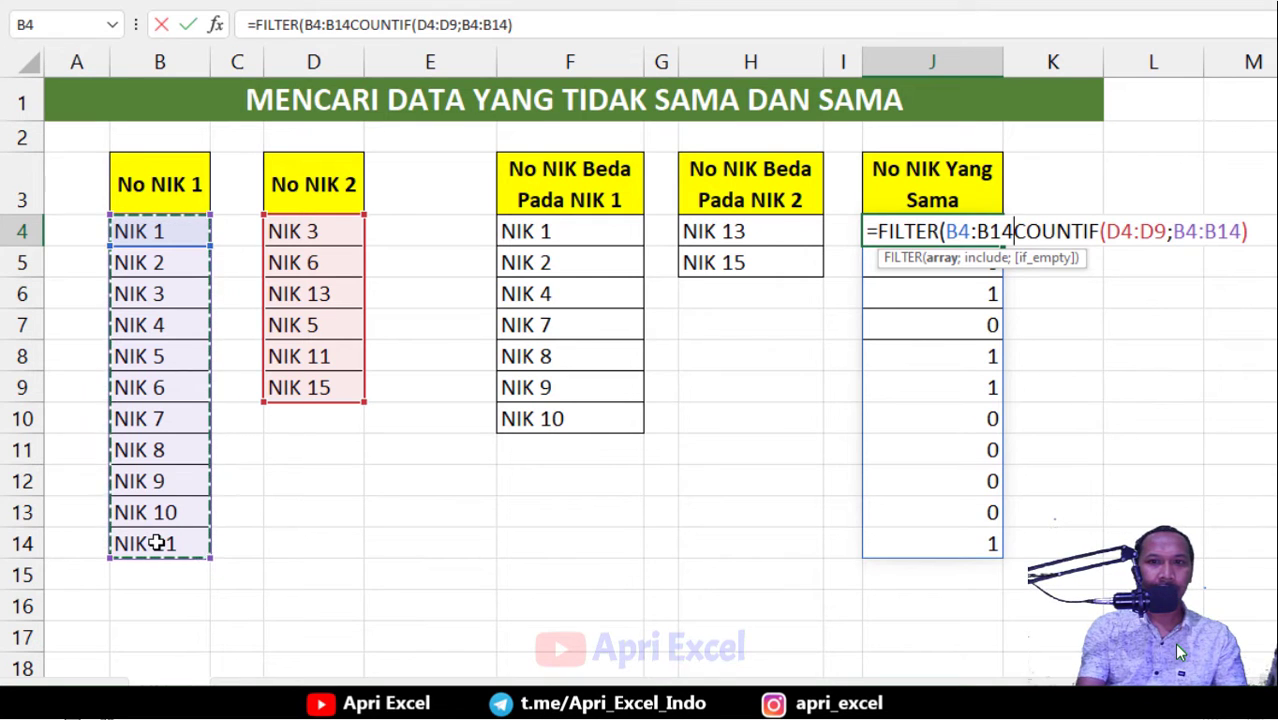
{"action": "type", "text": ";"}
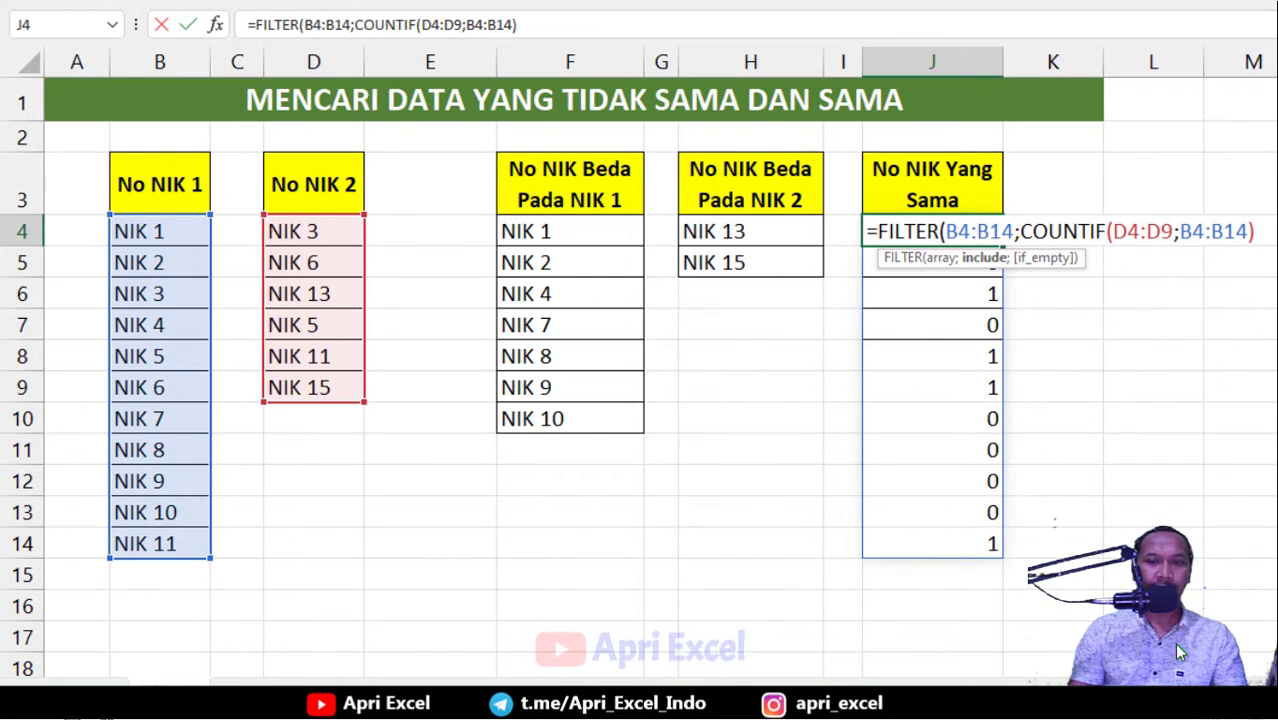
{"action": "left_click", "coordinate": [985, 258]}
{"action": "left_click", "coordinate": [1265, 233]}
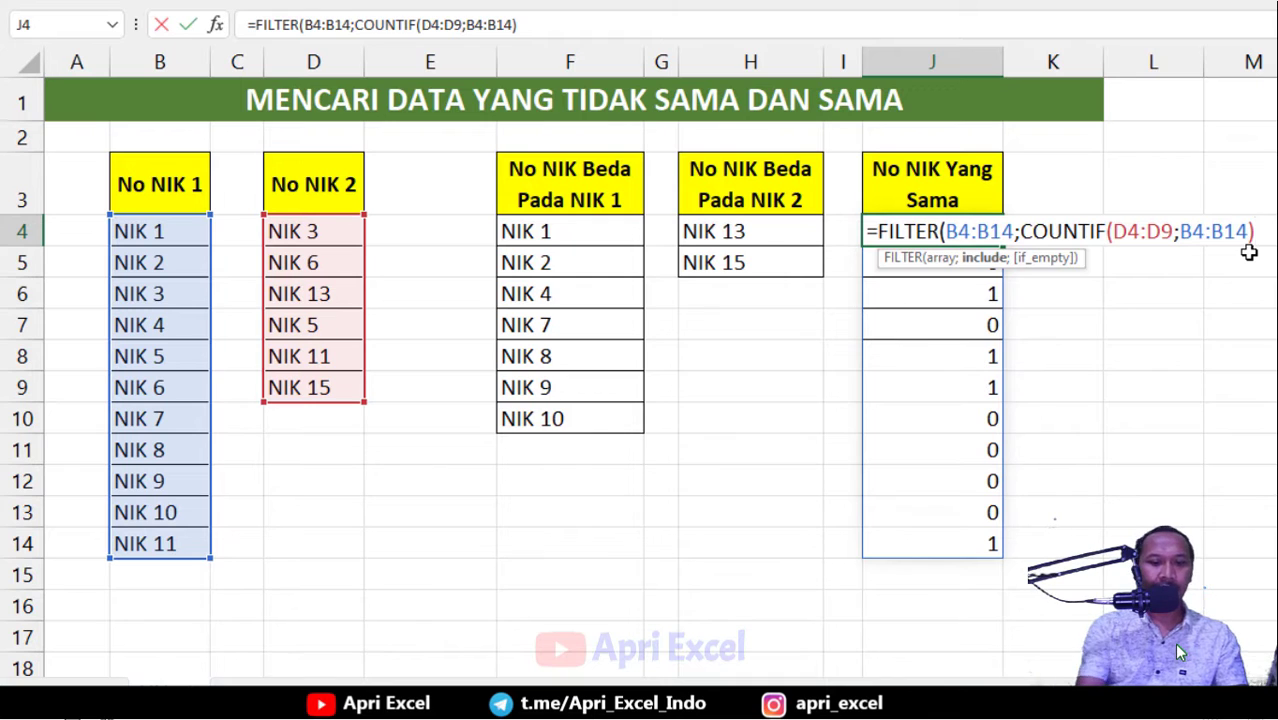
{"action": "type", "text": ")"}
{"action": "key", "text": "Return"}
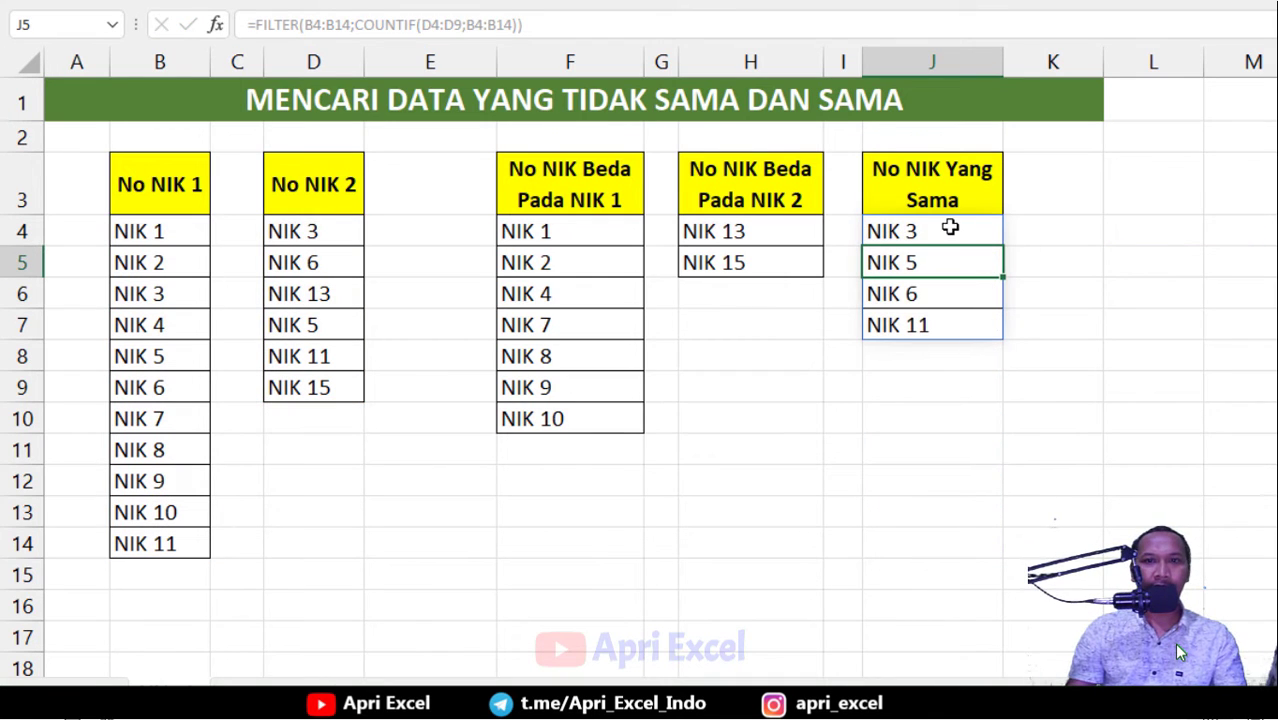
{"action": "left_click_drag", "start_coordinate": [950, 228], "coordinate": [945, 328]}
{"action": "left_click", "coordinate": [1049, 265]}
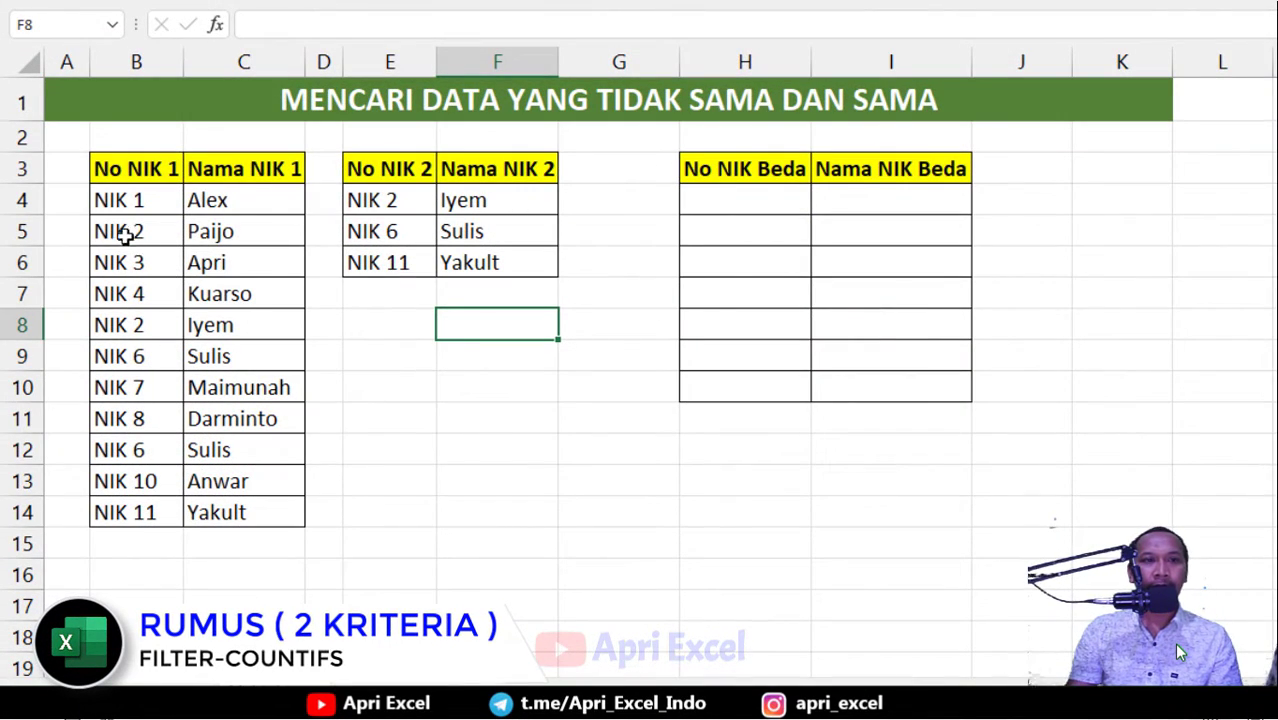
Examine the repeated NIK 2 and NIK 6 rows with their names in the first table of the two-criteria sheet
{"action": "left_click_drag", "start_coordinate": [126, 233], "coordinate": [230, 233]}
{"action": "left_click_drag", "start_coordinate": [134, 322], "coordinate": [205, 322]}
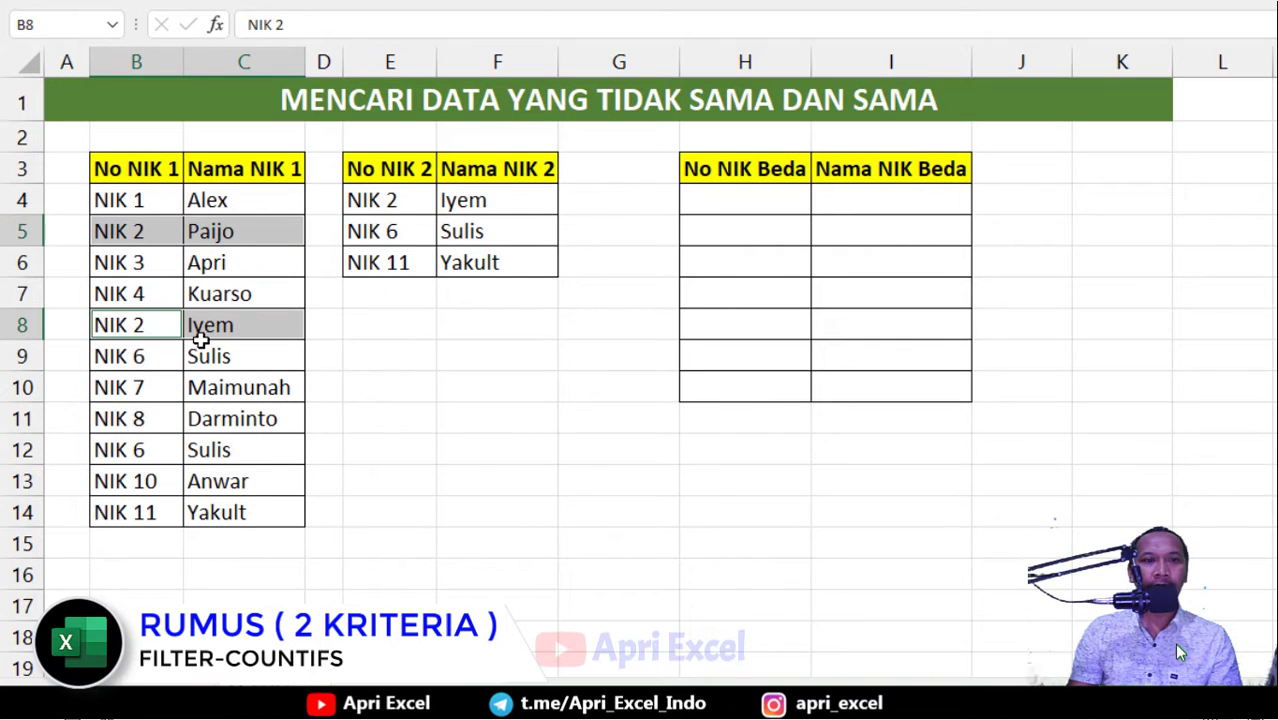
{"action": "left_click_drag", "start_coordinate": [140, 356], "coordinate": [210, 356]}
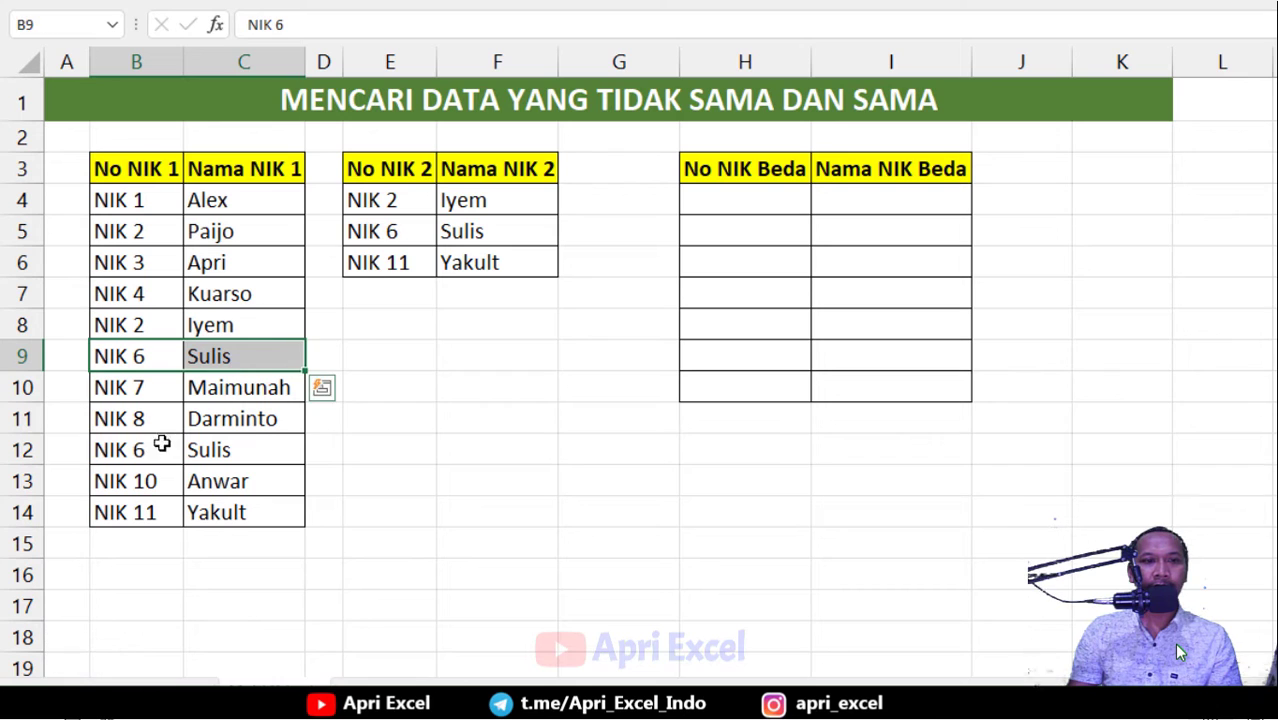
{"action": "left_click_drag", "start_coordinate": [162, 445], "coordinate": [215, 449]}
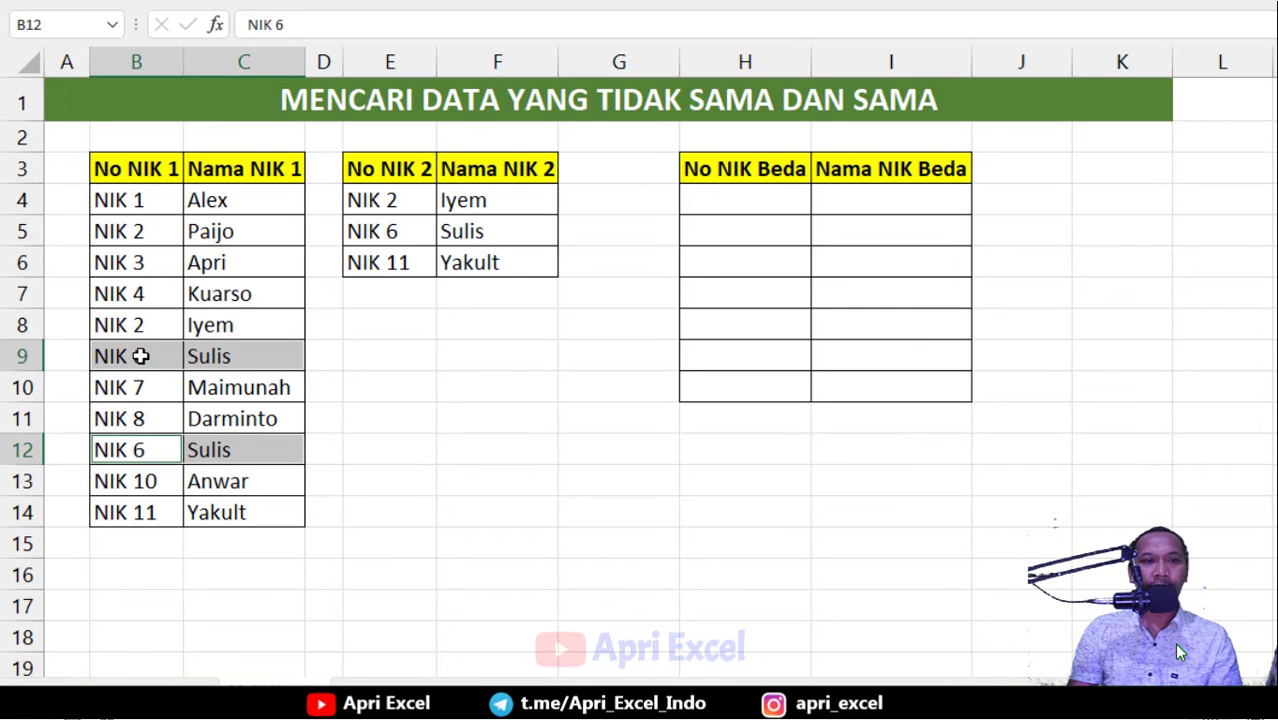
Enter =COUNTIFS(E4:E6;B4:B14;F4:F6;C4:C14) in H4 to count each first-table NIK and name pair within the second table
{"action": "left_click", "coordinate": [713, 201]}
{"action": "type", "text": "="}
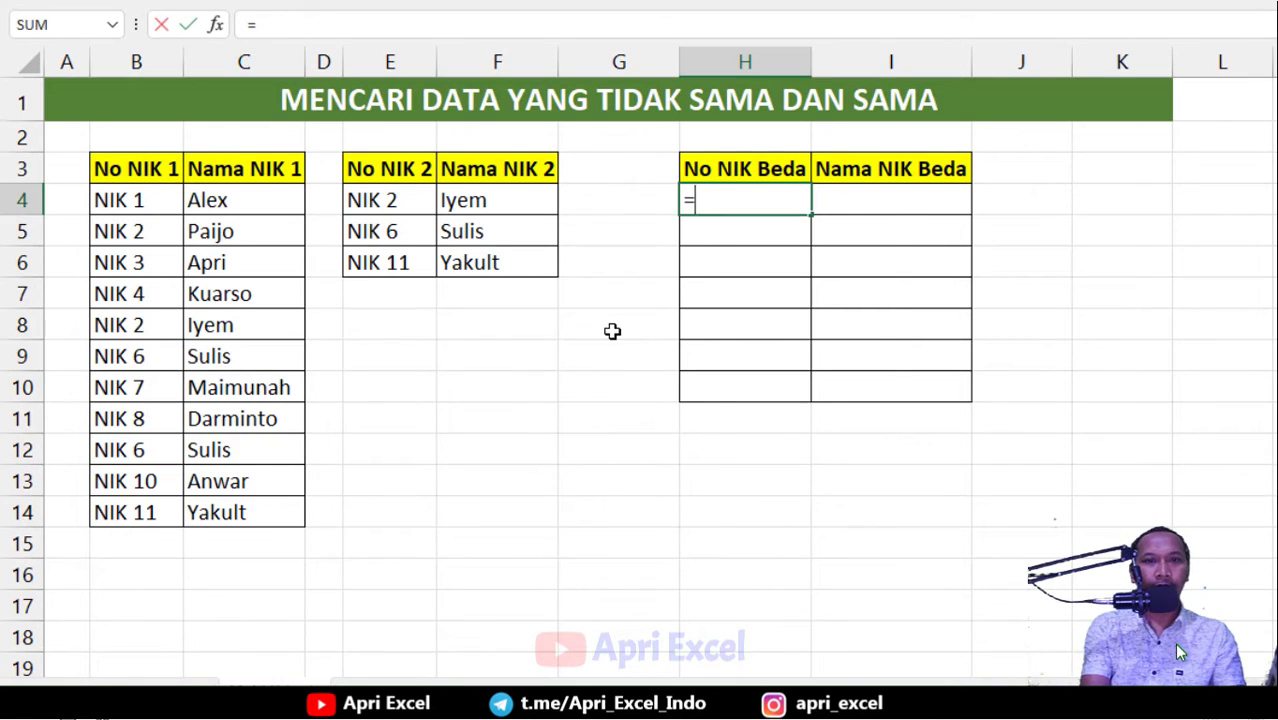
{"action": "type", "text": "COUNT"}
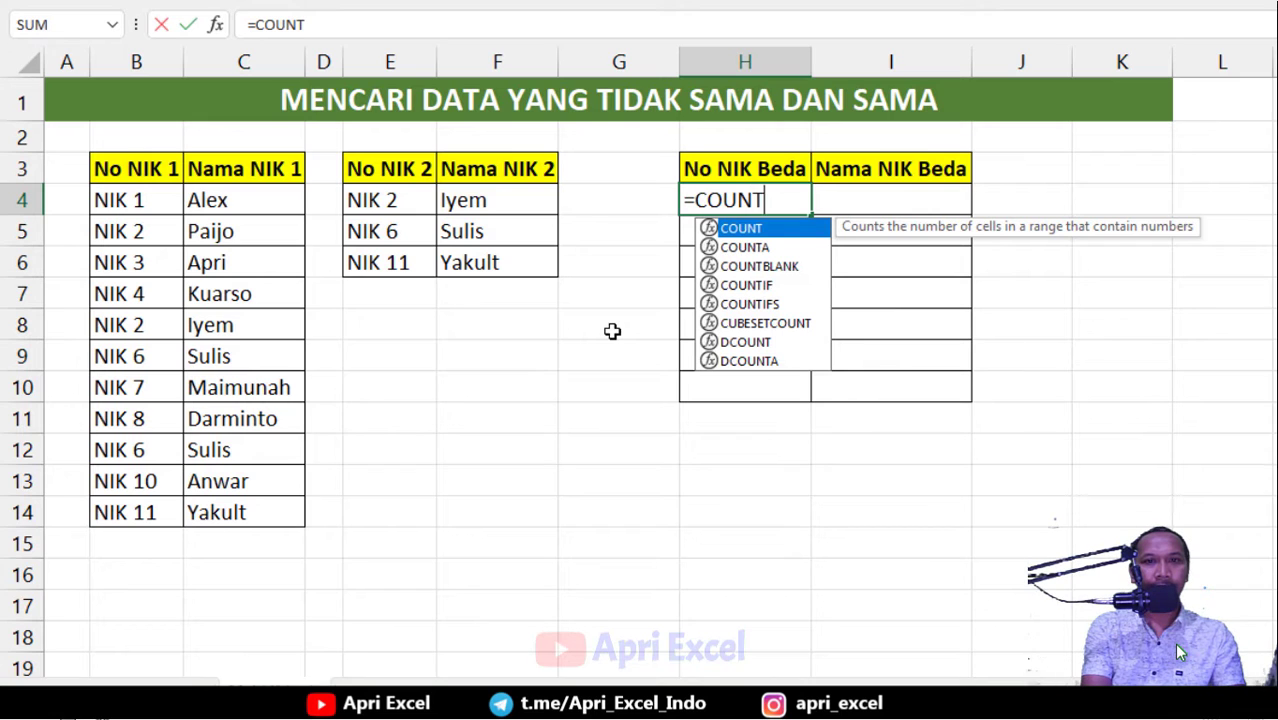
{"action": "type", "text": "IFS("}
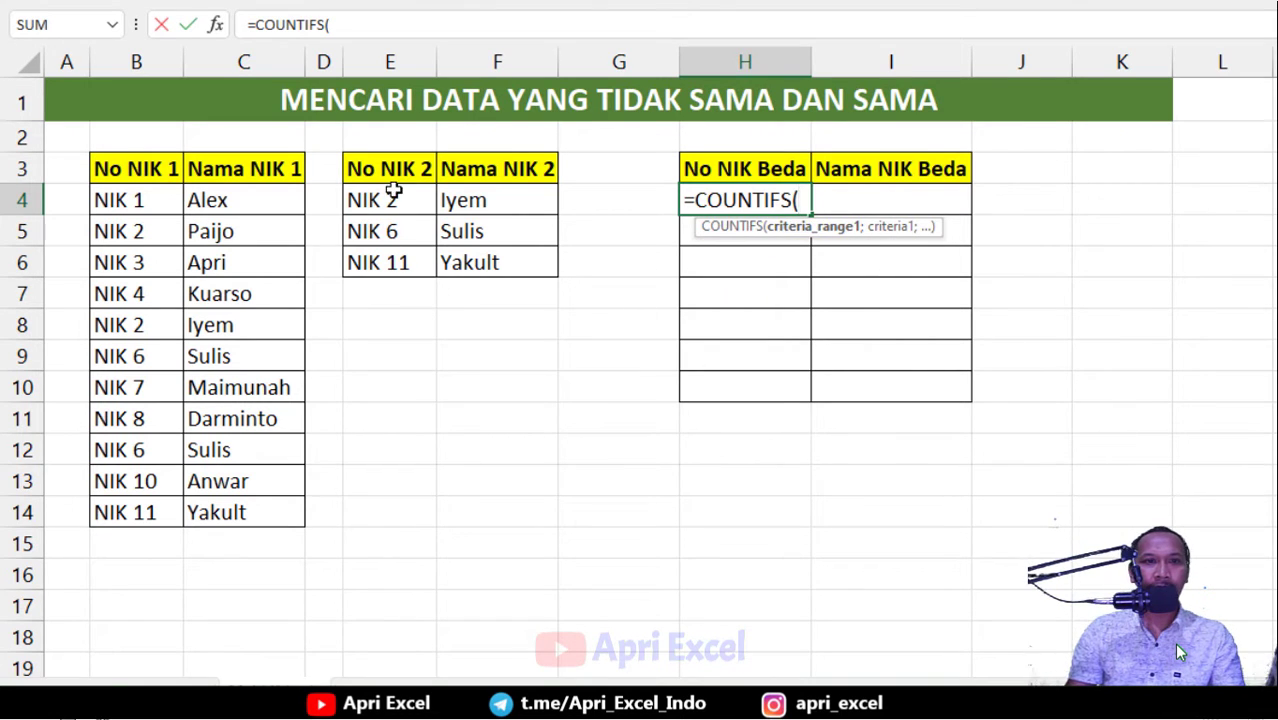
{"action": "left_click_drag", "start_coordinate": [391, 200], "coordinate": [400, 258]}
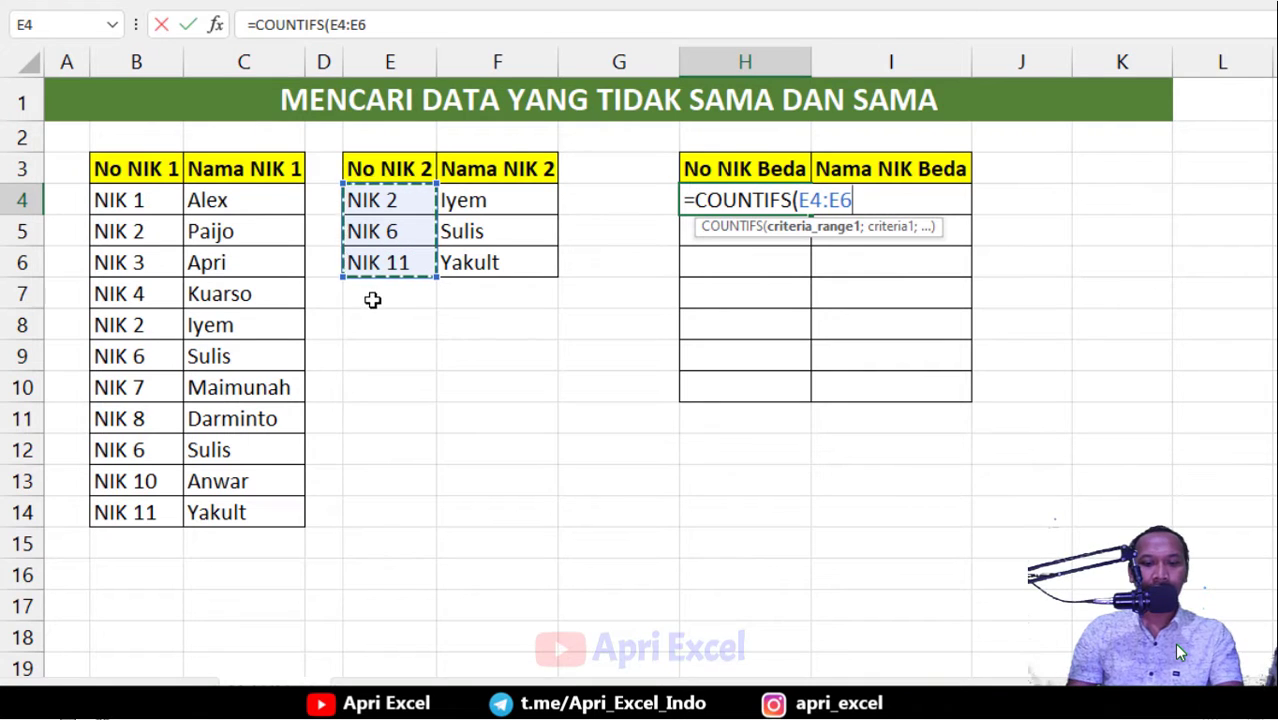
{"action": "type", "text": ";"}
{"action": "left_click_drag", "start_coordinate": [155, 205], "coordinate": [136, 510]}
{"action": "type", "text": ";"}
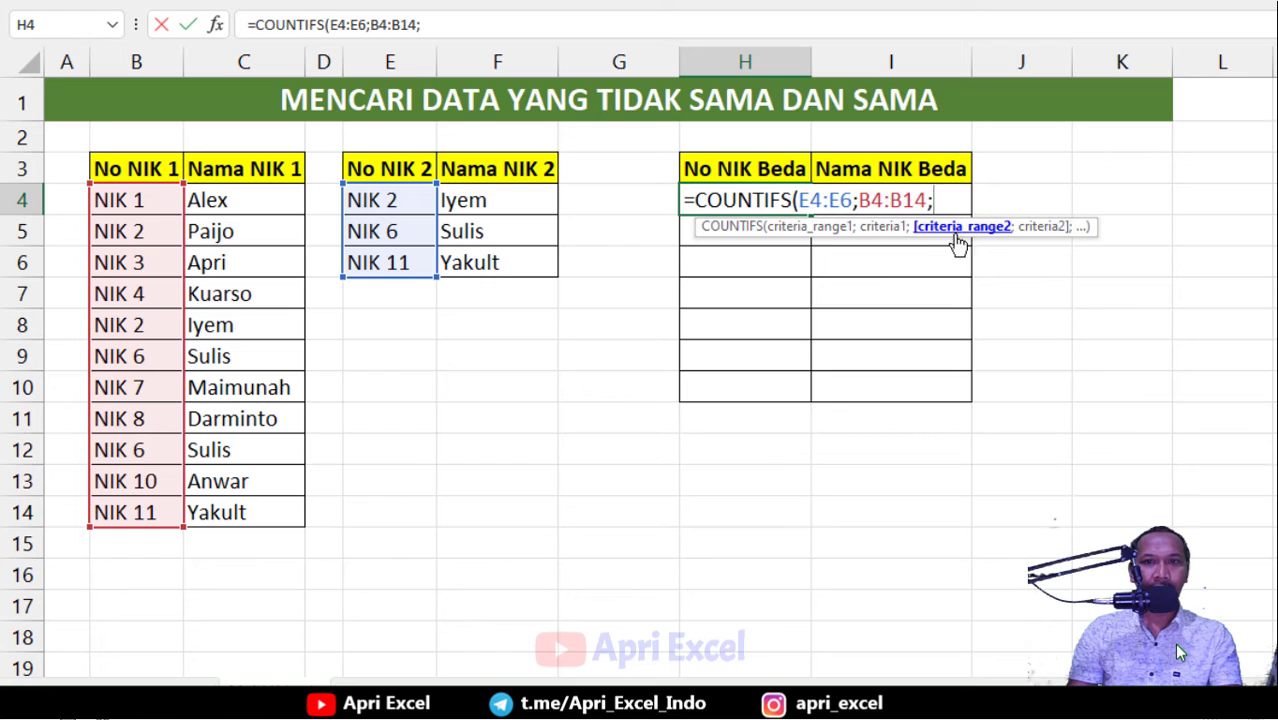
{"action": "left_click_drag", "start_coordinate": [465, 200], "coordinate": [465, 265]}
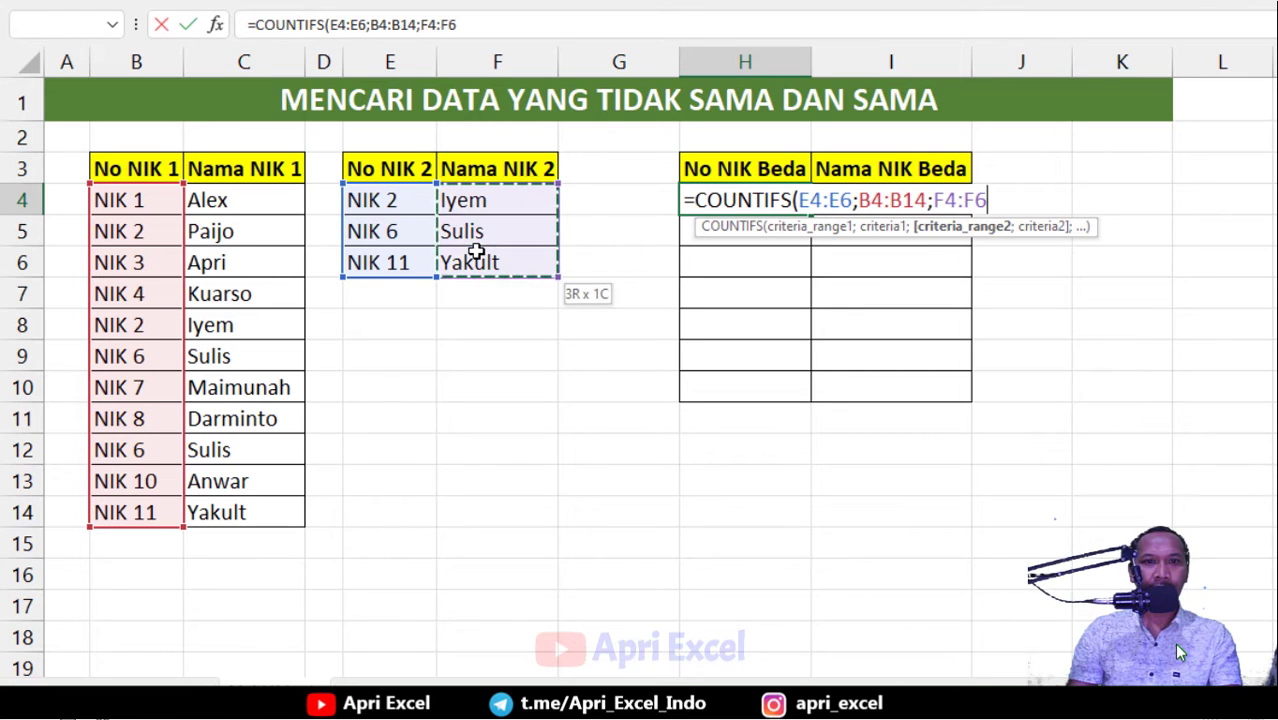
{"action": "type", "text": ";"}
{"action": "left_click_drag", "start_coordinate": [270, 208], "coordinate": [229, 512]}
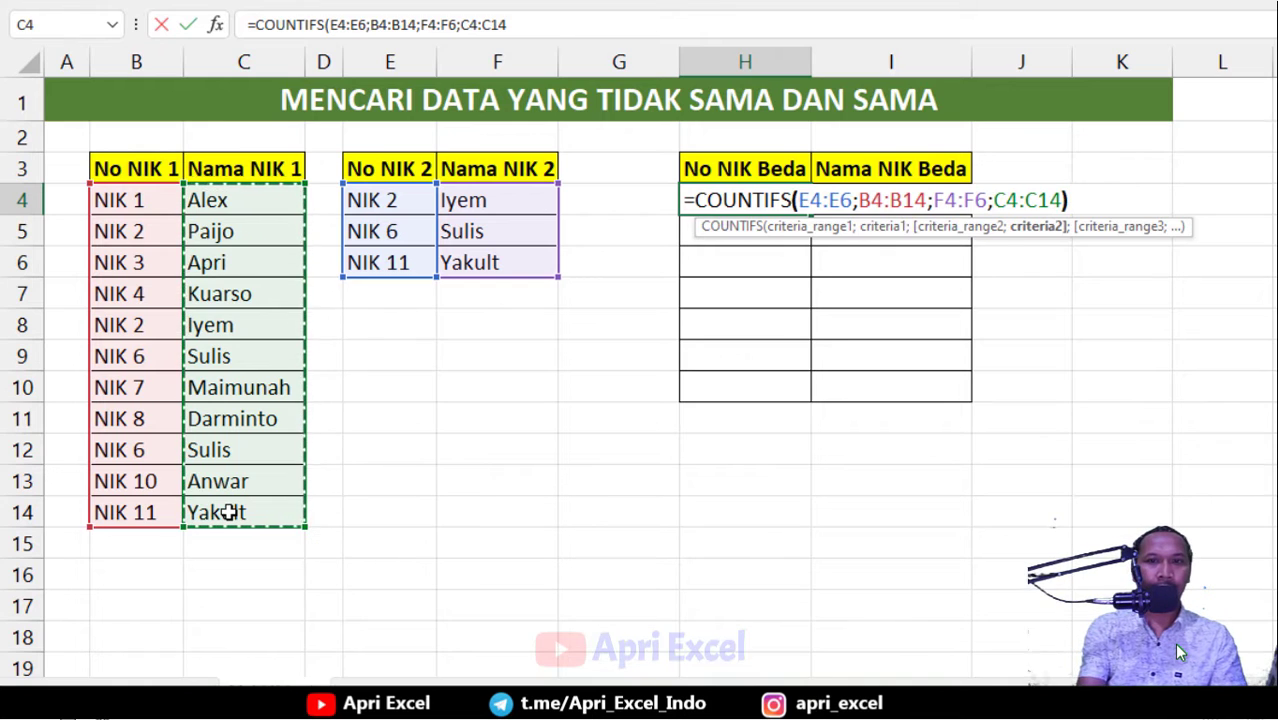
{"action": "key", "text": "Return"}
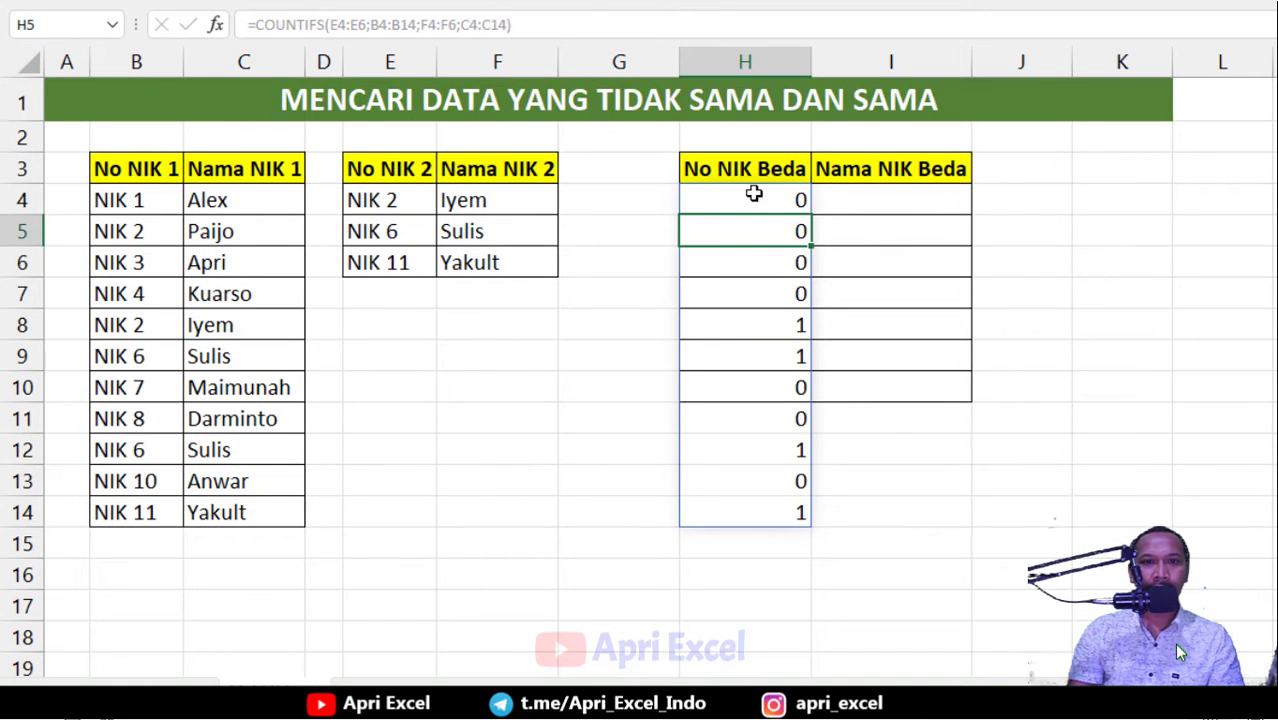
Append =0 to the H4 formula, making it =COUNTIFS(E4:E6;B4:B14;F4:F6;C4:C14)=0, to flag pairs missing from the second table
{"action": "left_click", "coordinate": [785, 200]}
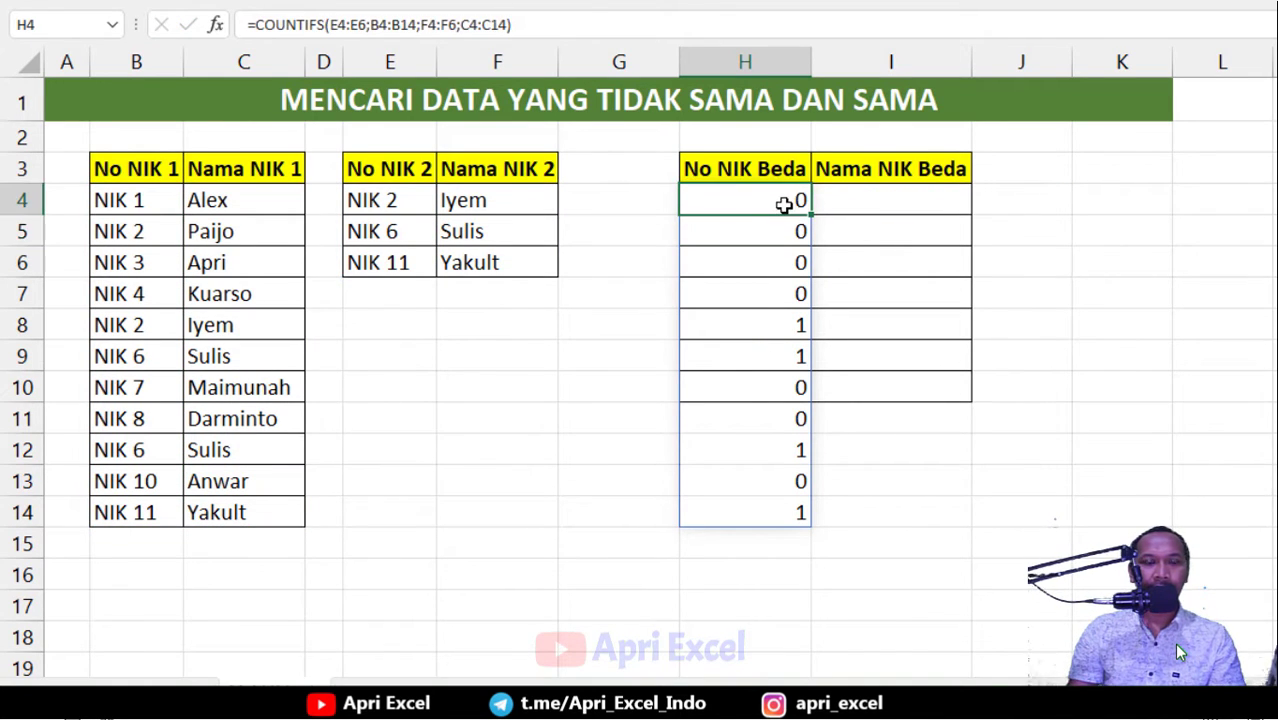
{"action": "double_click", "coordinate": [785, 200]}
{"action": "left_click", "coordinate": [1066, 200]}
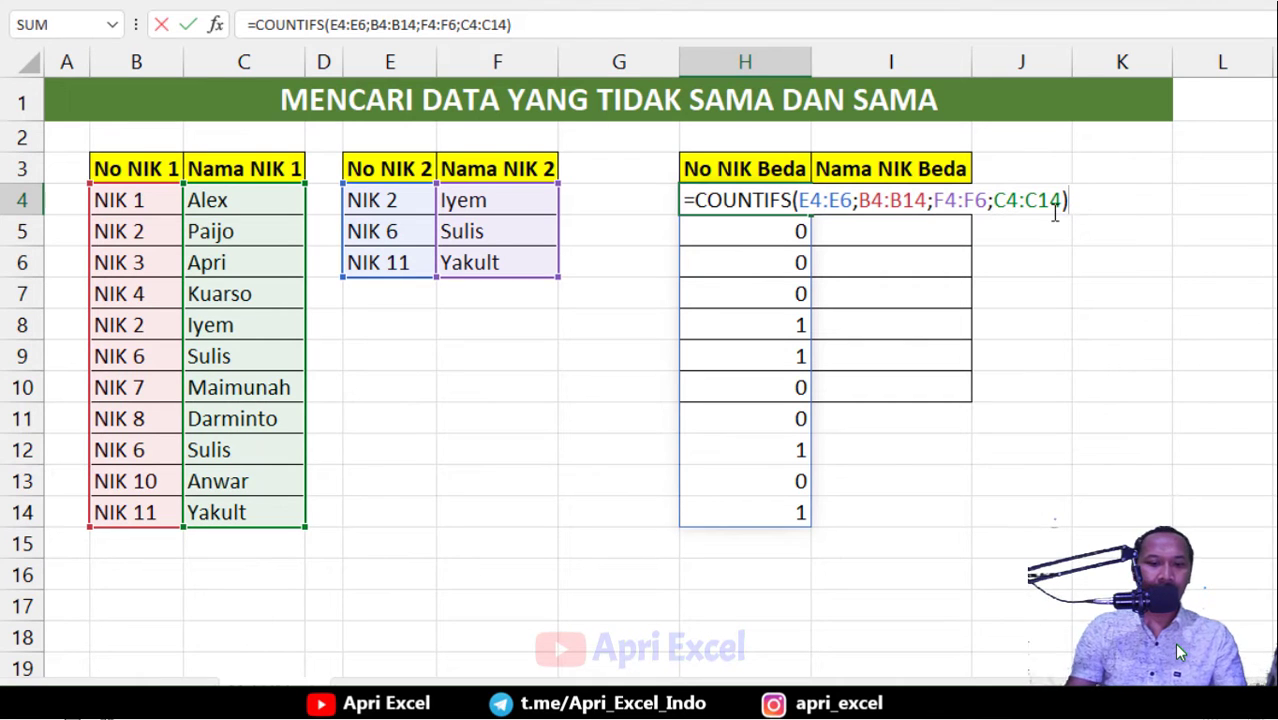
{"action": "type", "text": "=0"}
{"action": "key", "text": "Return"}
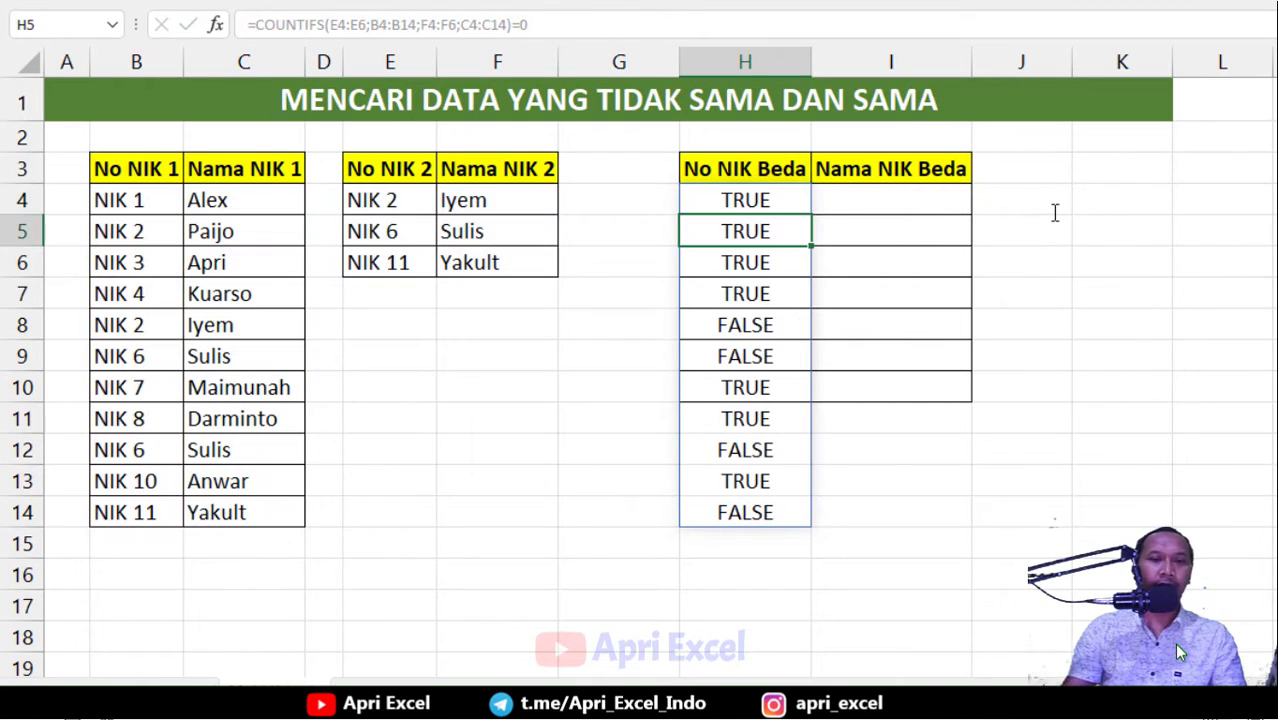
Preview the array the whole H4 formula evaluates to, restoring the formula text after checking it
{"action": "double_click", "coordinate": [797, 200]}
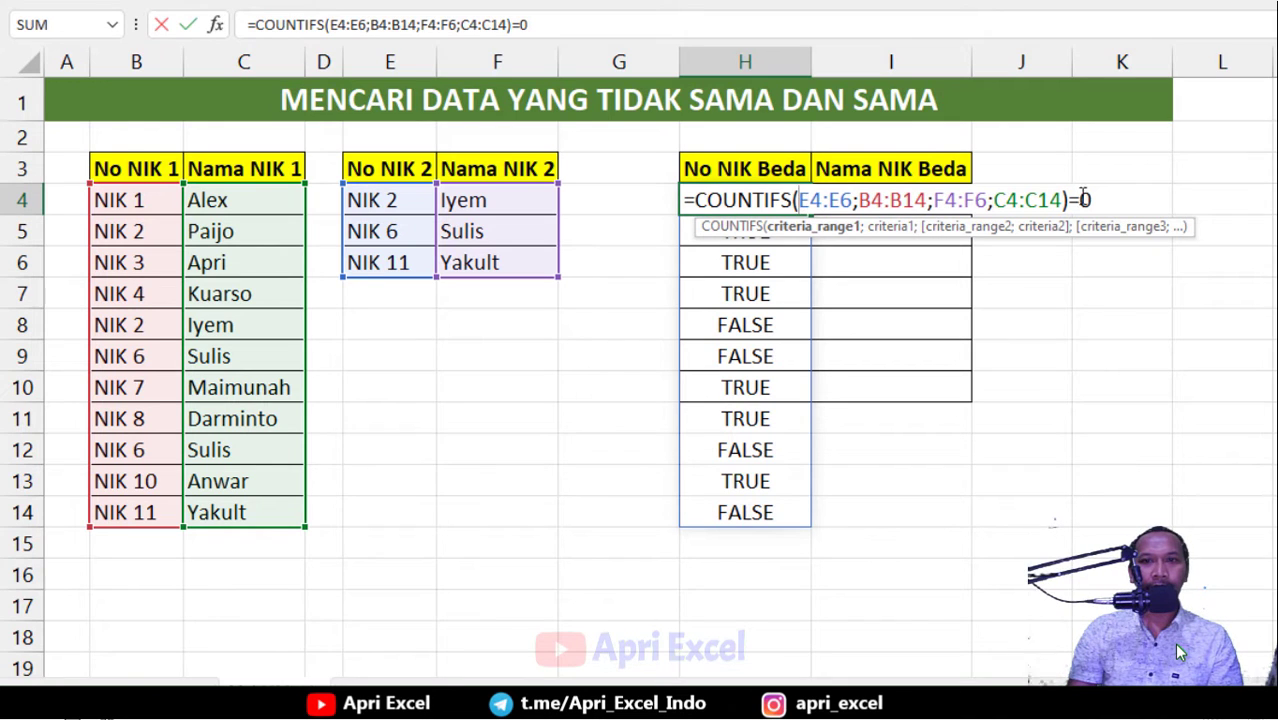
{"action": "left_click_drag", "start_coordinate": [1101, 200], "coordinate": [646, 200]}
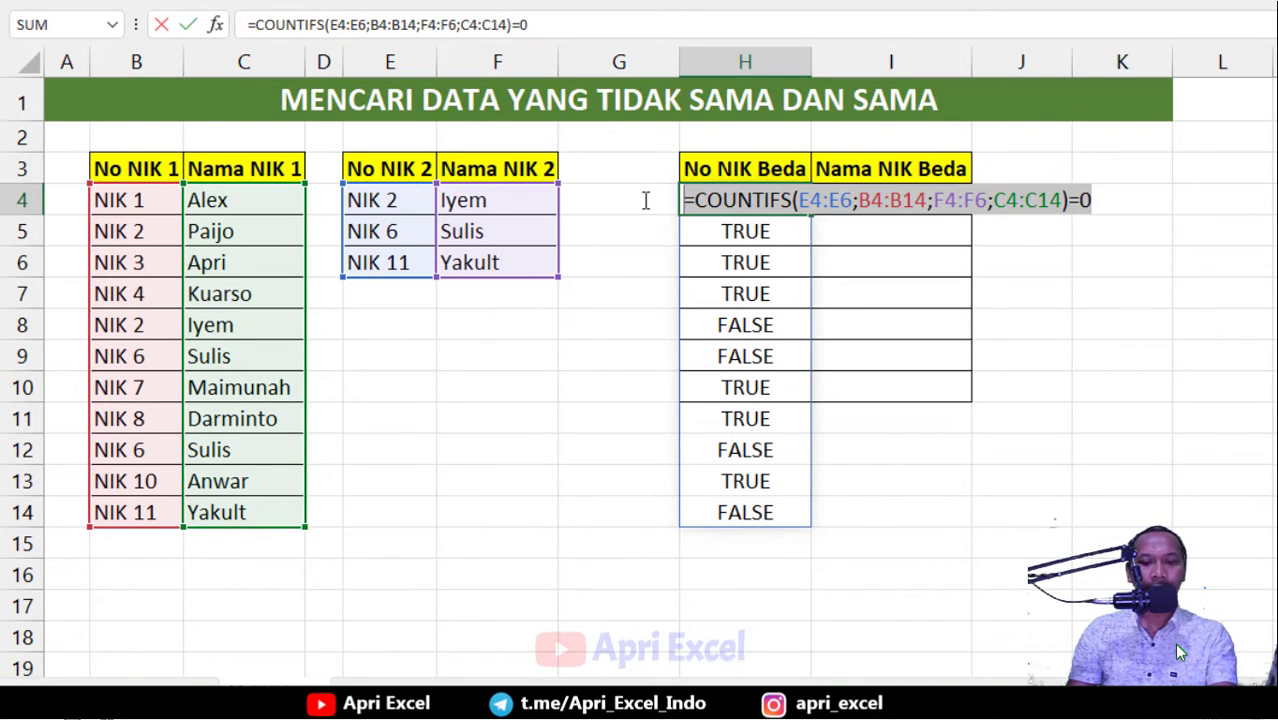
{"action": "key", "text": "F9"}
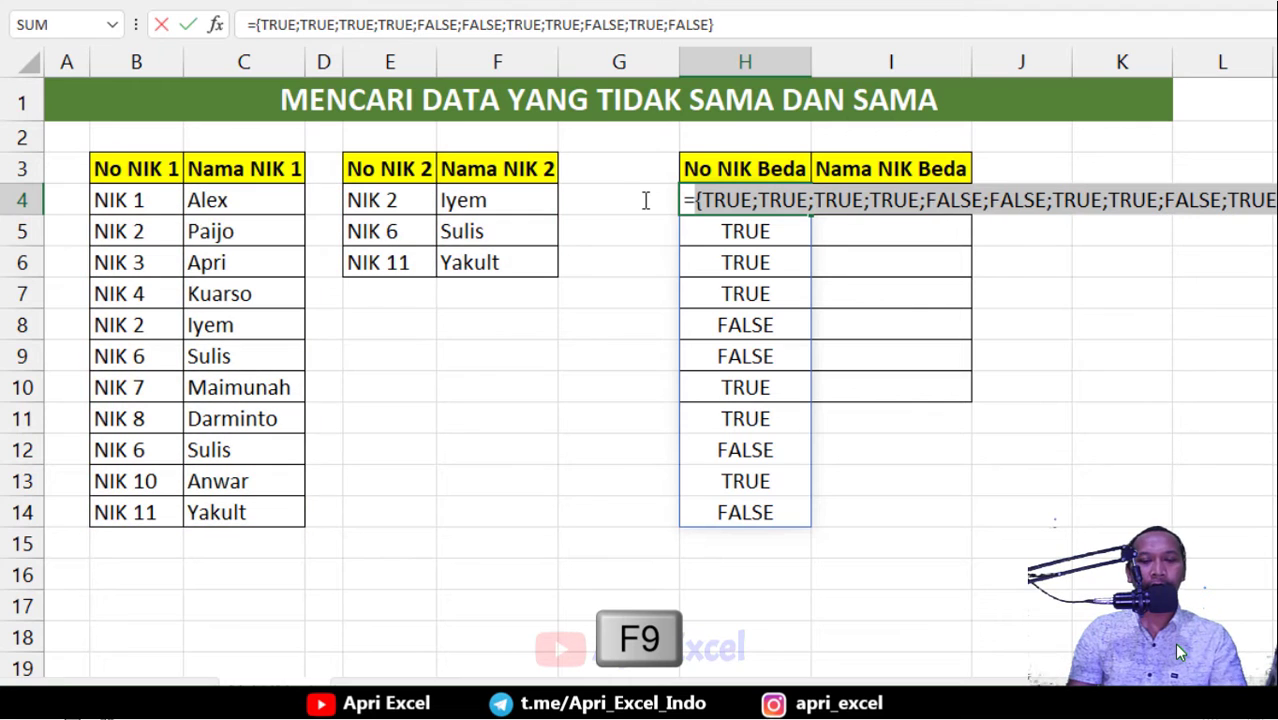
{"action": "key", "text": "ctrl+z"}
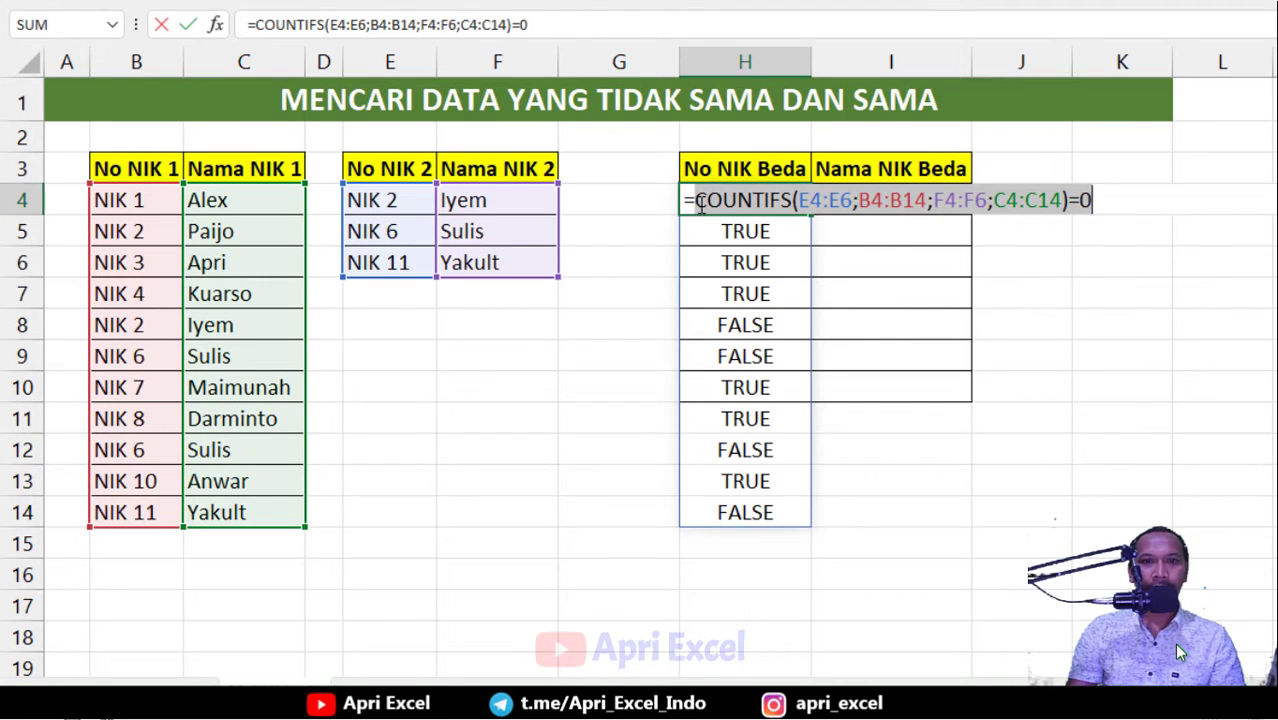
Wrap the H4 test in FILTER over the first table, making it =FILTER(B4:C14;COUNTIFS(E4:E6;B4:B14;F4:F6;C4:C14)=0)
{"action": "left_click", "coordinate": [702, 203]}
{"action": "type", "text": "FILTER"}
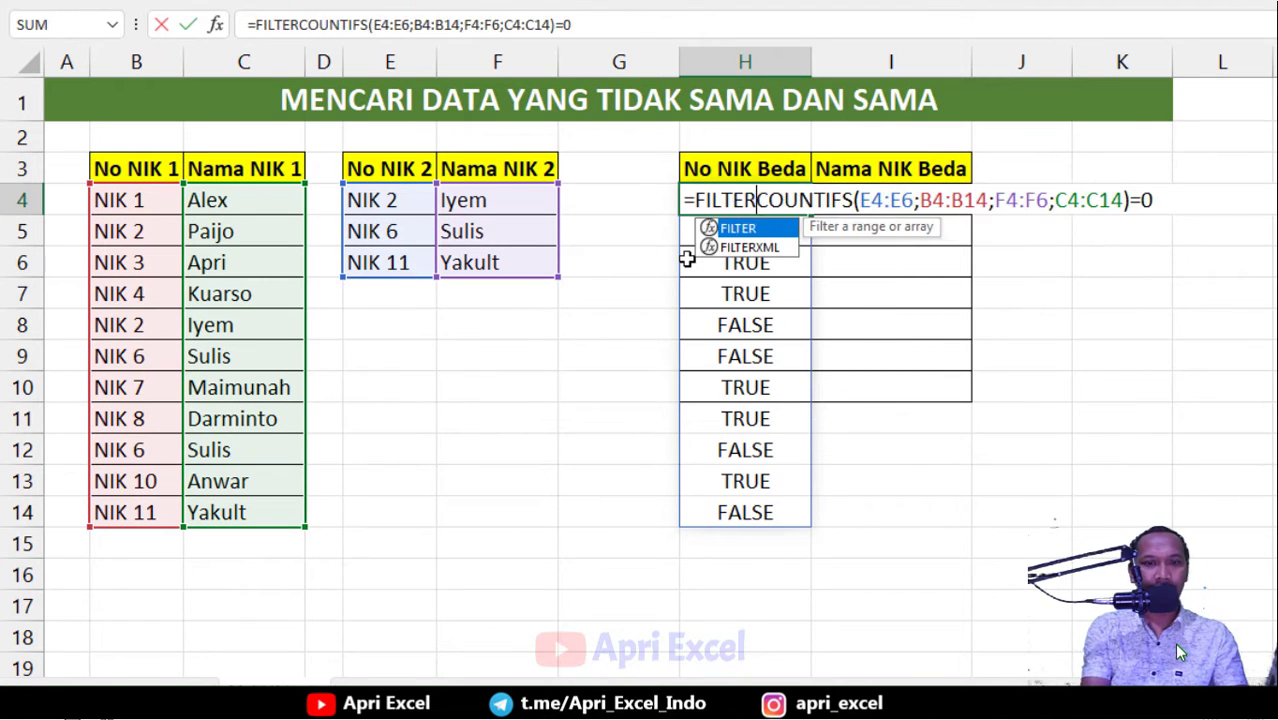
{"action": "type", "text": "("}
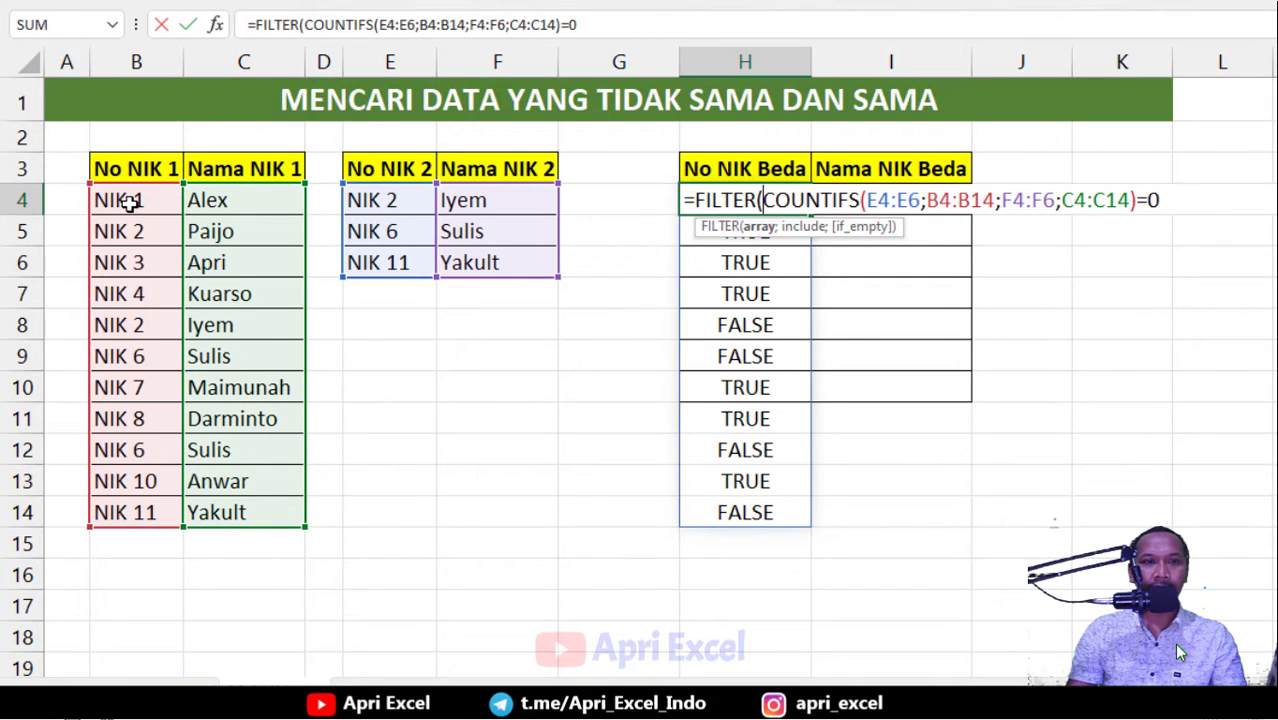
{"action": "left_click_drag", "start_coordinate": [130, 200], "coordinate": [261, 510]}
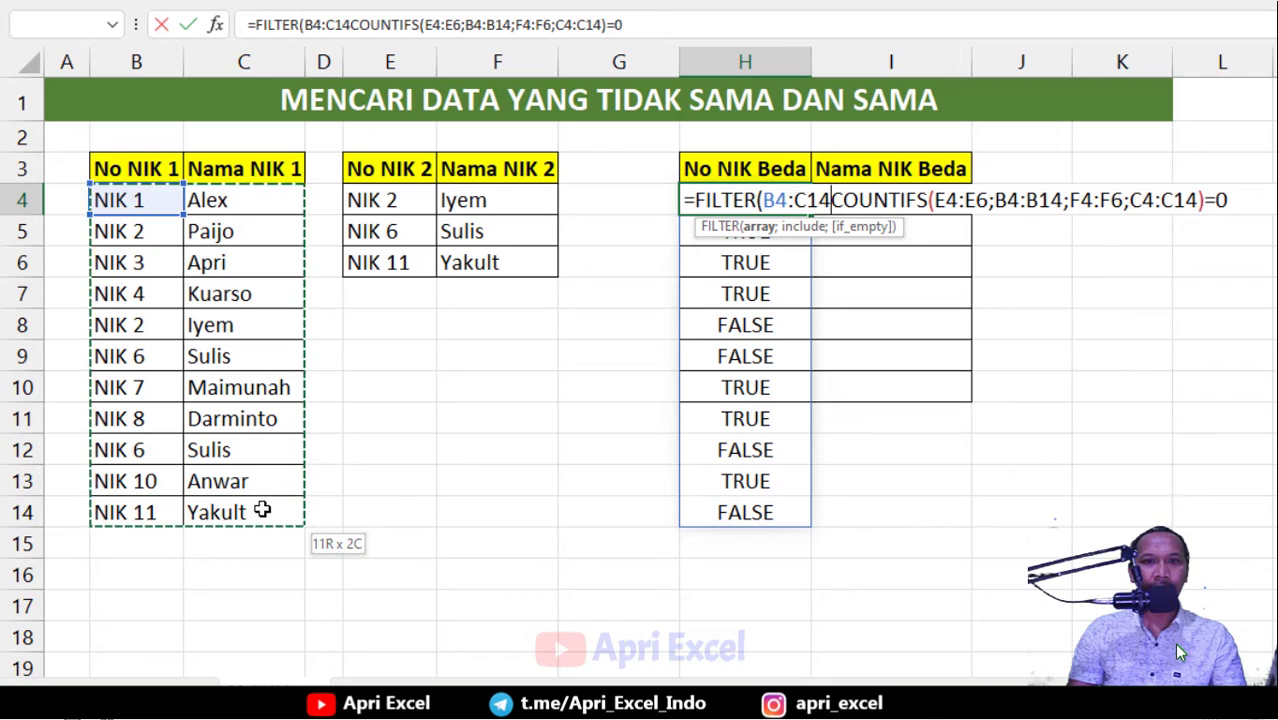
{"action": "type", "text": ";"}
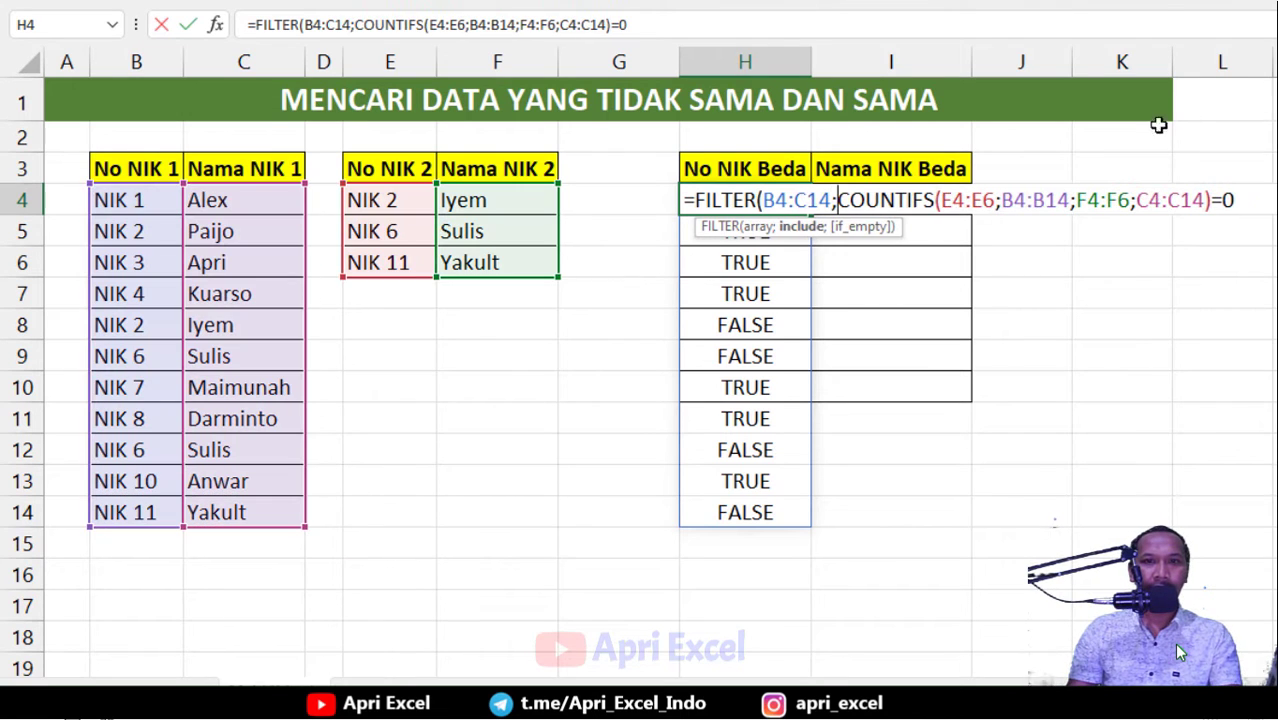
{"action": "type", "text": ")"}
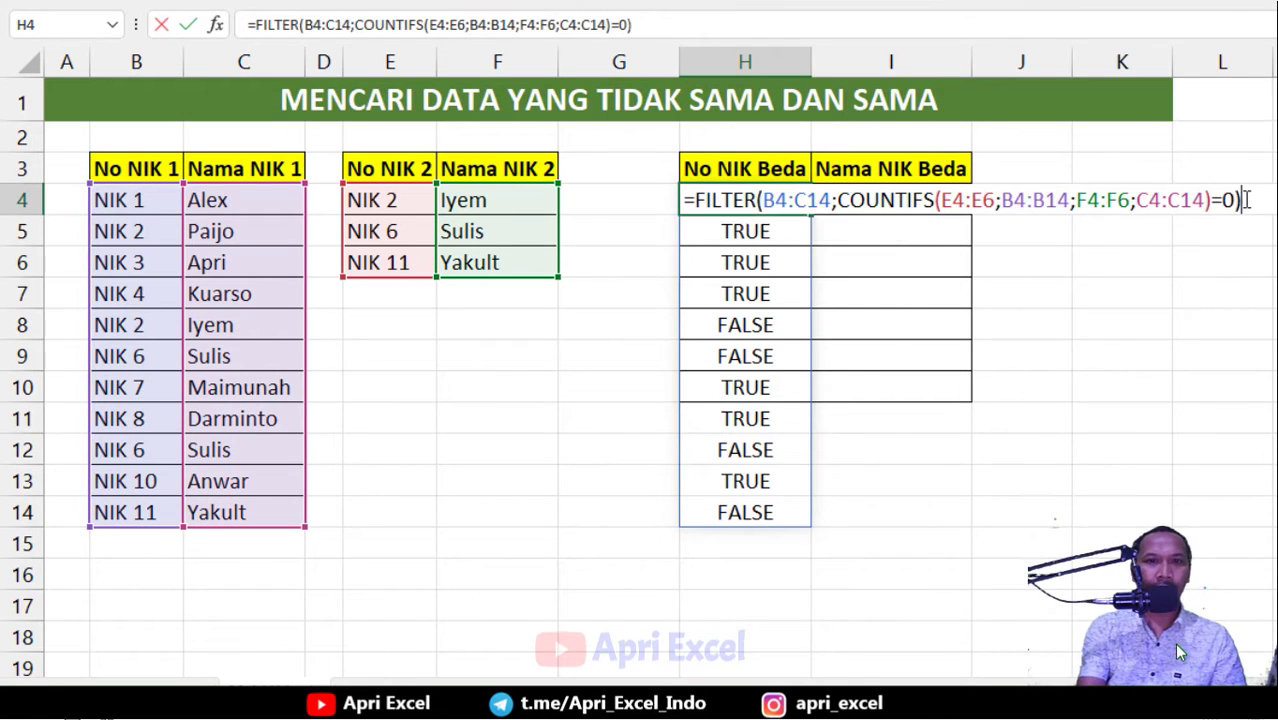
{"action": "key", "text": "Return"}
{"action": "left_click", "coordinate": [933, 275]}
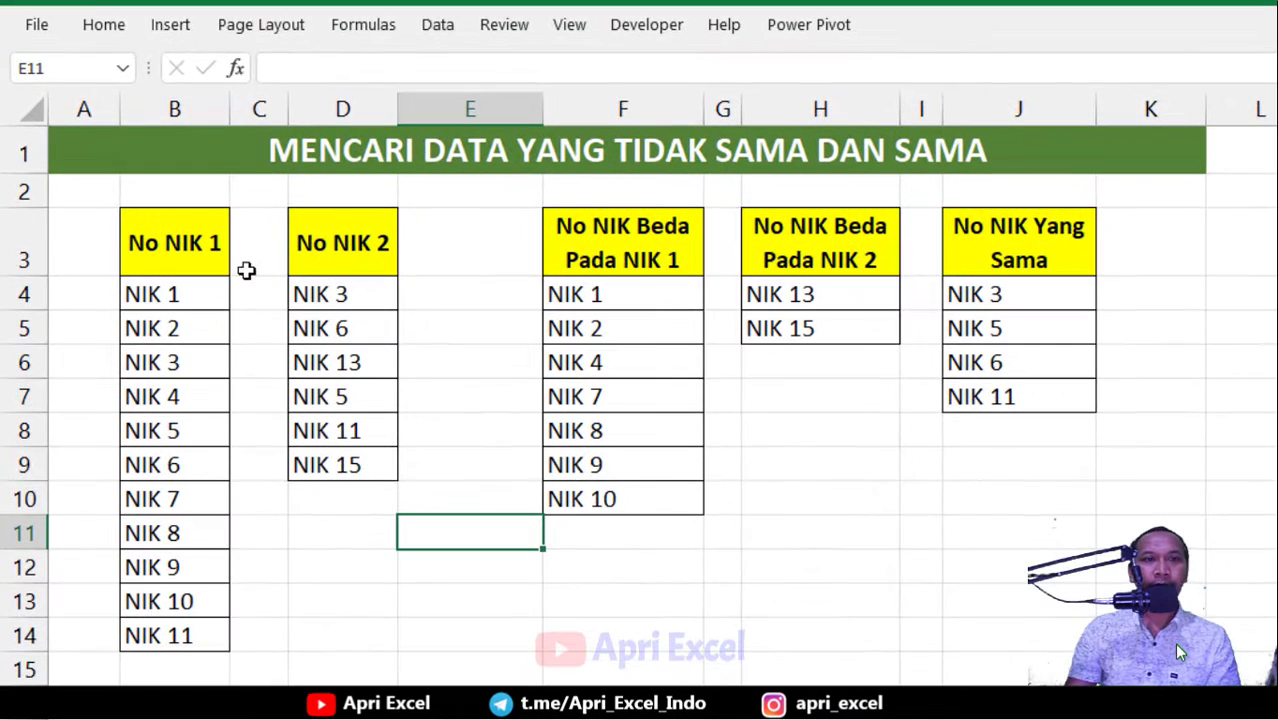
Convert the No NIK 1 list in B3:B14 of the 1 Kriteria sheet into a table with headers
{"action": "left_click_drag", "start_coordinate": [163, 236], "coordinate": [160, 635]}
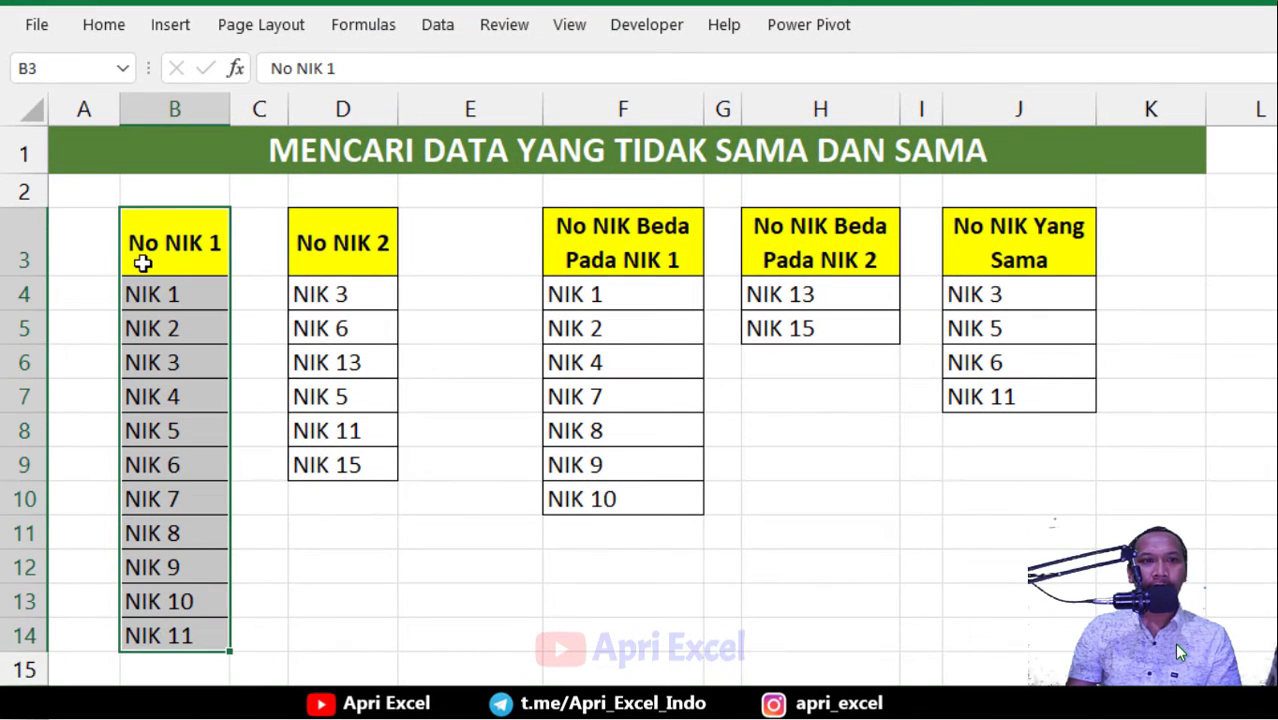
{"action": "left_click", "coordinate": [172, 26]}
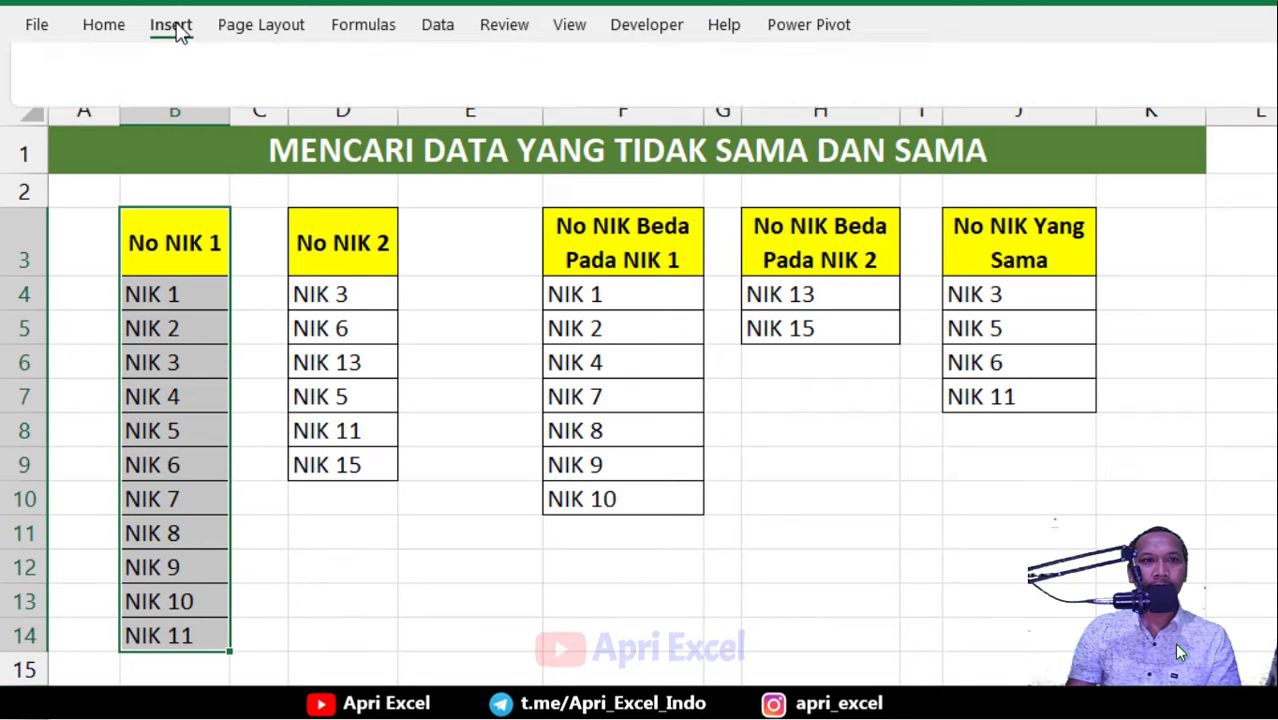
{"action": "left_click", "coordinate": [222, 88]}
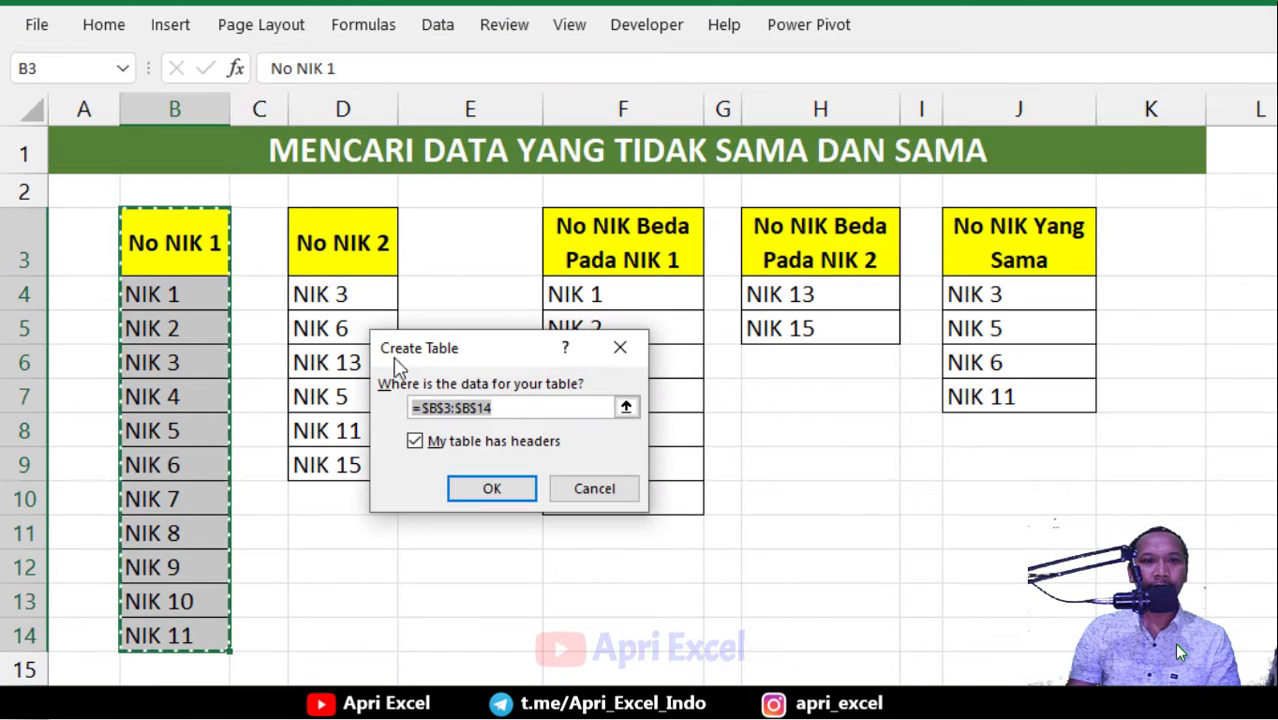
{"action": "left_click", "coordinate": [491, 488]}
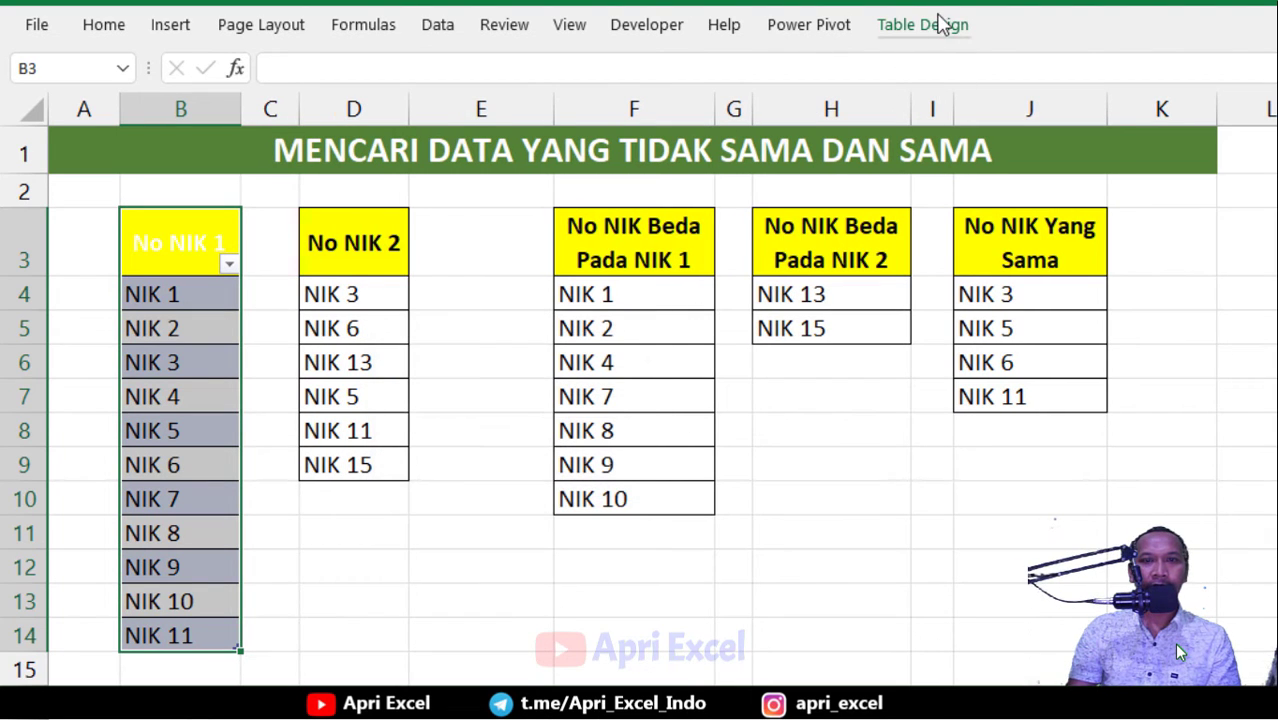
{"action": "left_click", "coordinate": [920, 27]}
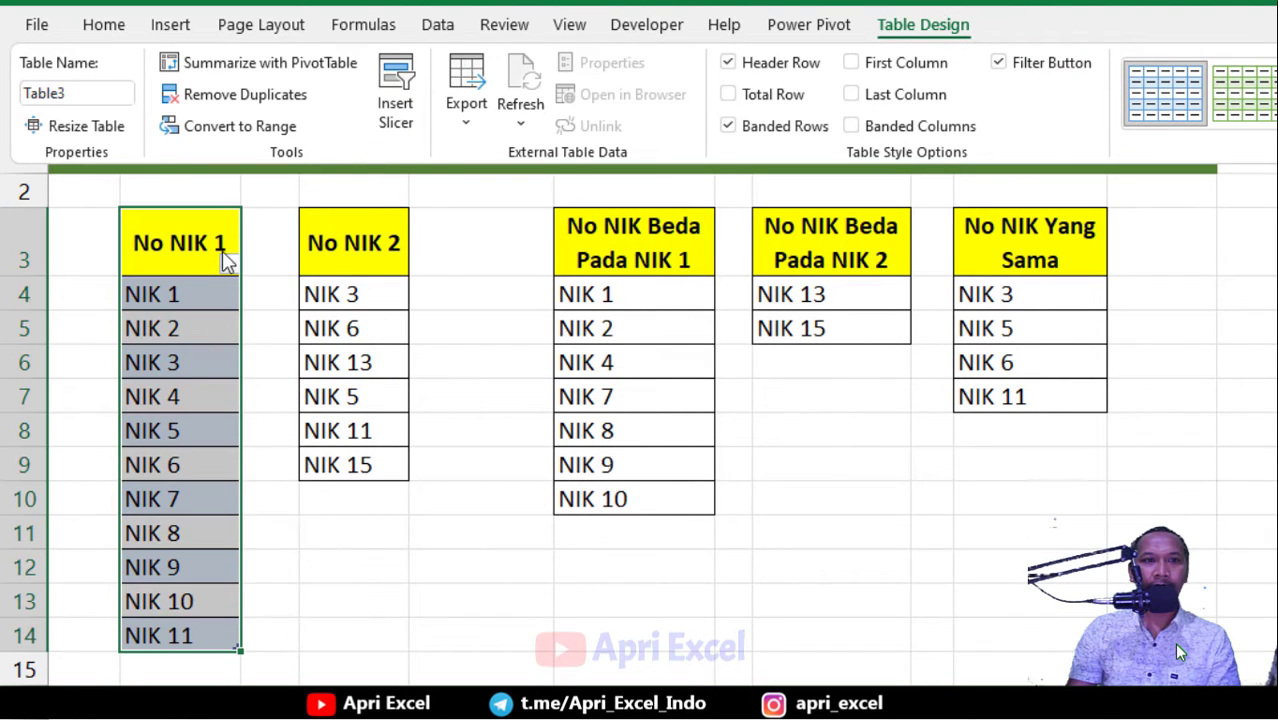
Convert the No NIK 2 list in D3:D9 into a table with headers
{"action": "left_click", "coordinate": [310, 270]}
{"action": "left_click_drag", "start_coordinate": [342, 245], "coordinate": [357, 466]}
{"action": "left_click", "coordinate": [172, 30]}
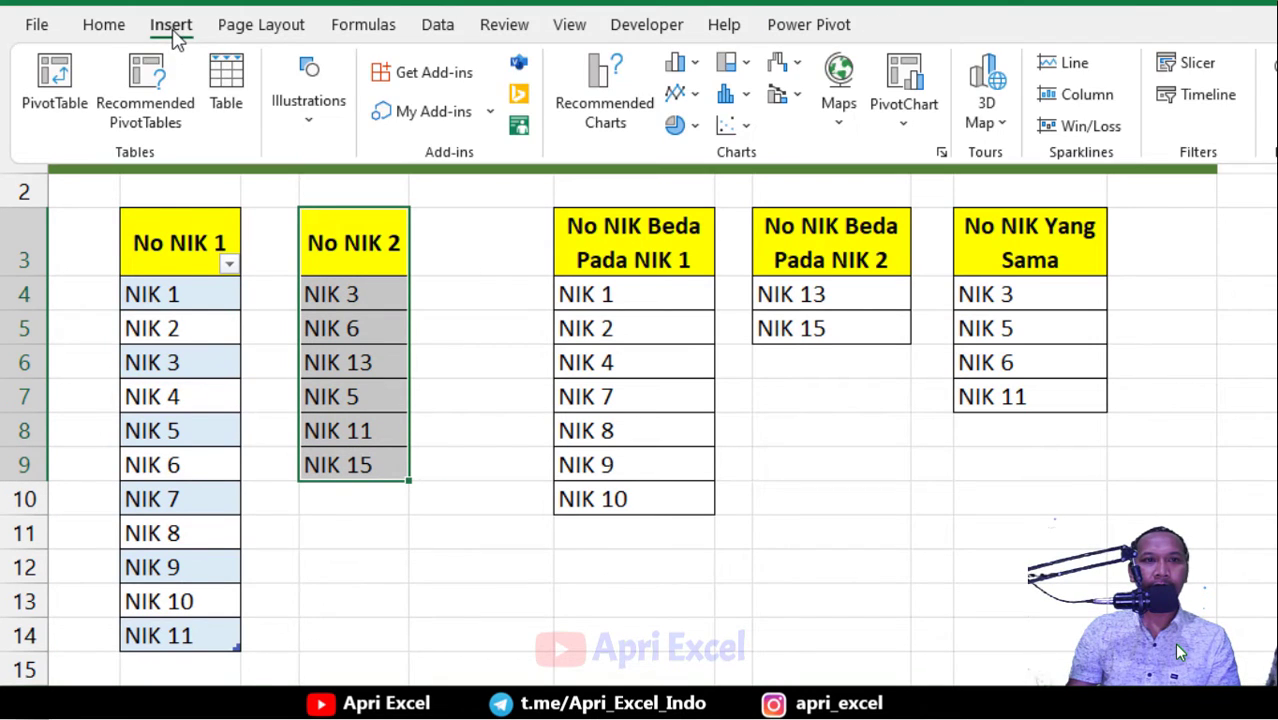
{"action": "left_click", "coordinate": [230, 95]}
{"action": "left_click", "coordinate": [511, 479]}
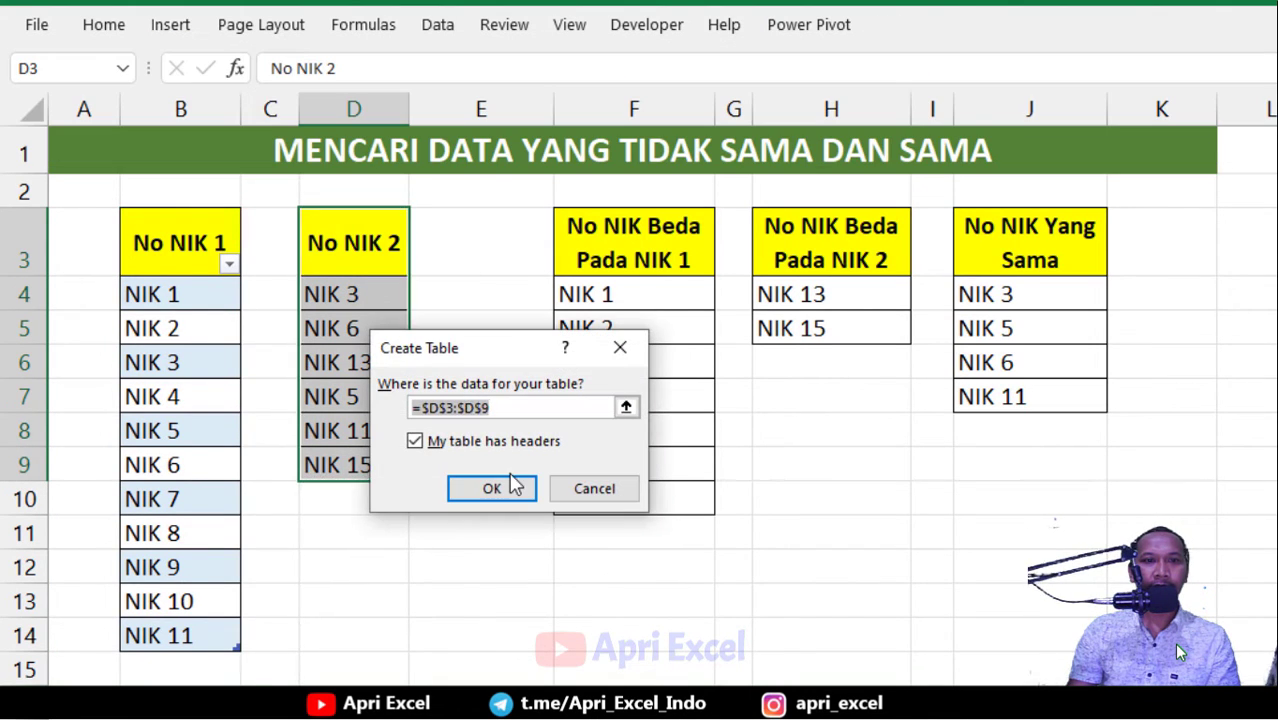
{"action": "left_click", "coordinate": [513, 483]}
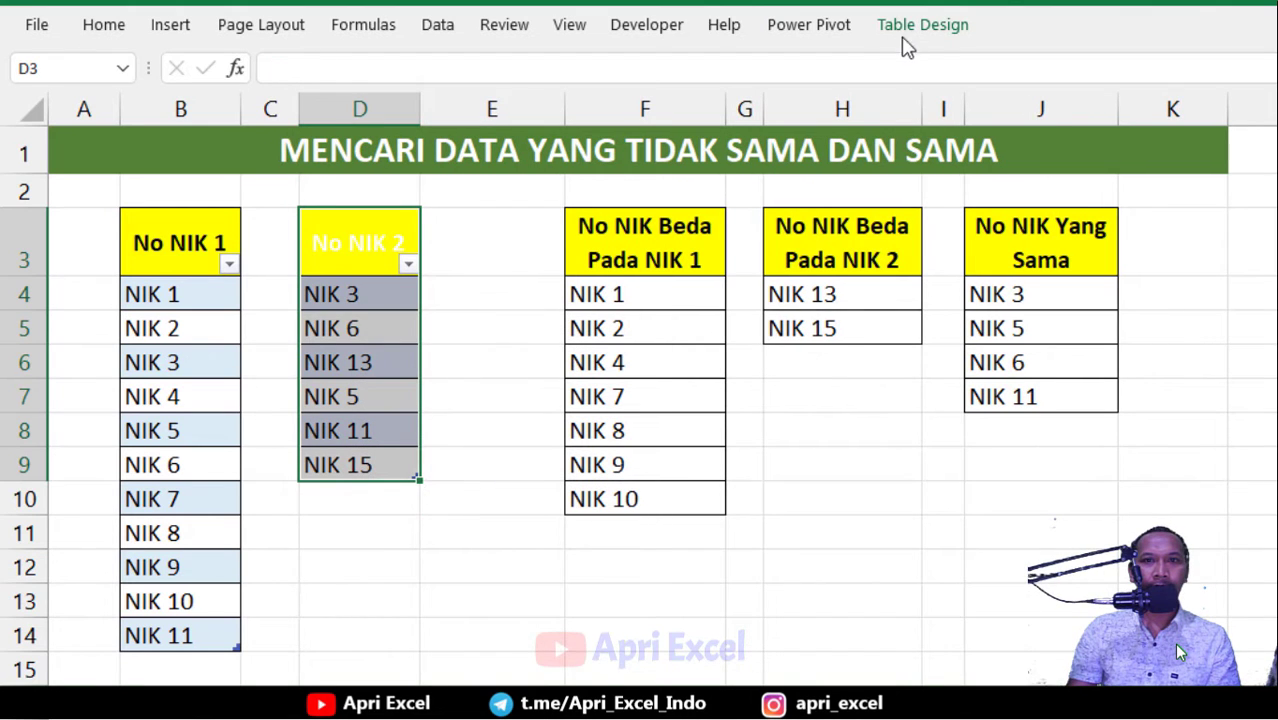
{"action": "left_click", "coordinate": [910, 38]}
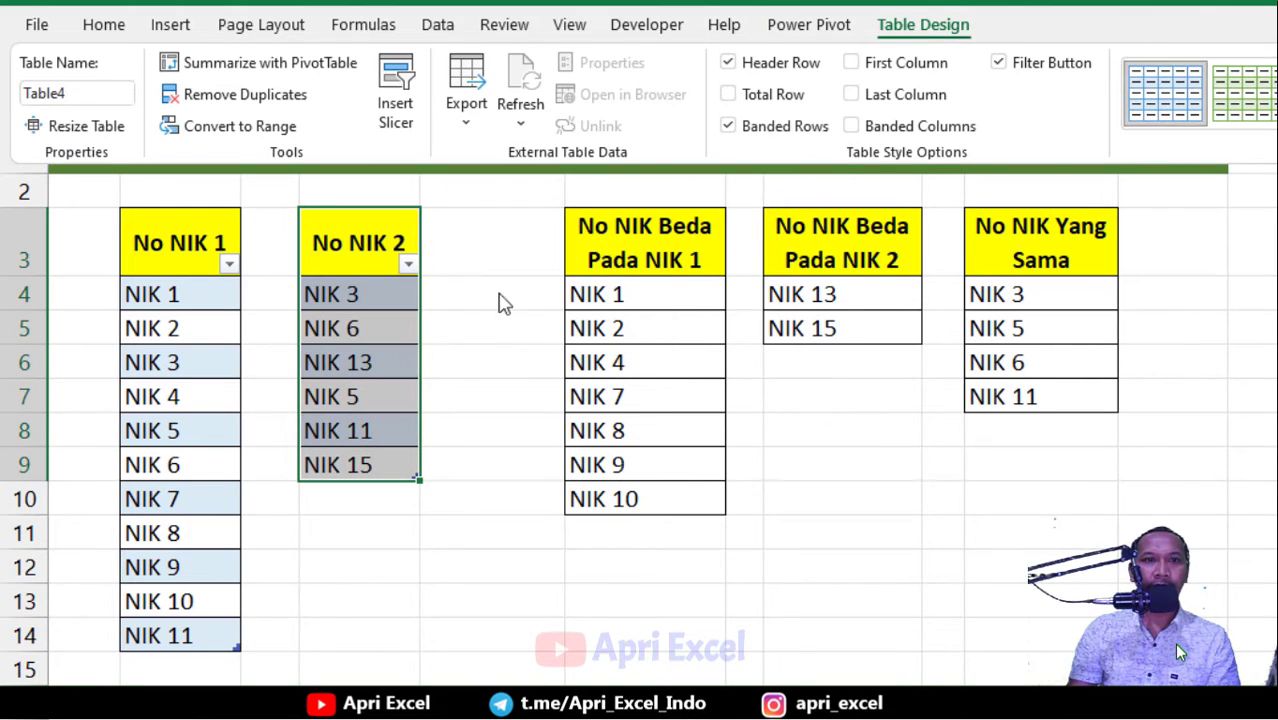
Create a Power Query query from the No NIK 1 table and load it to the workbook as a connection only
{"action": "left_click", "coordinate": [198, 322]}
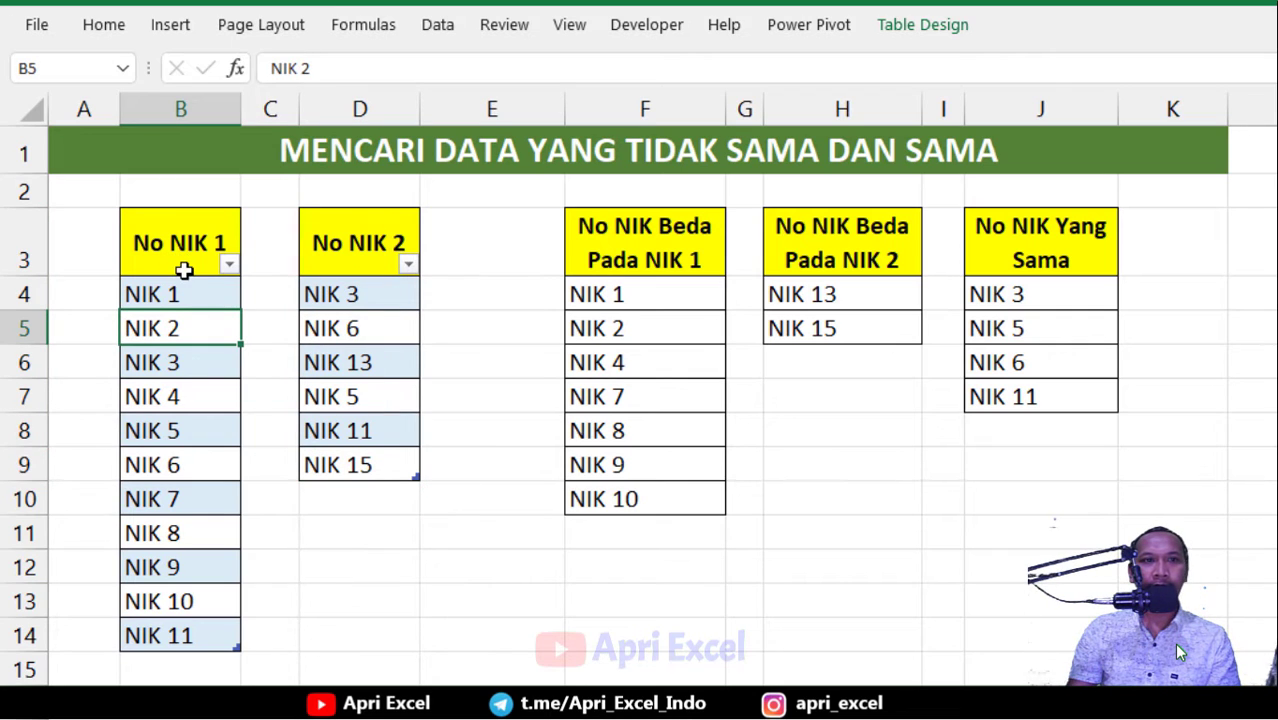
{"action": "left_click", "coordinate": [447, 30]}
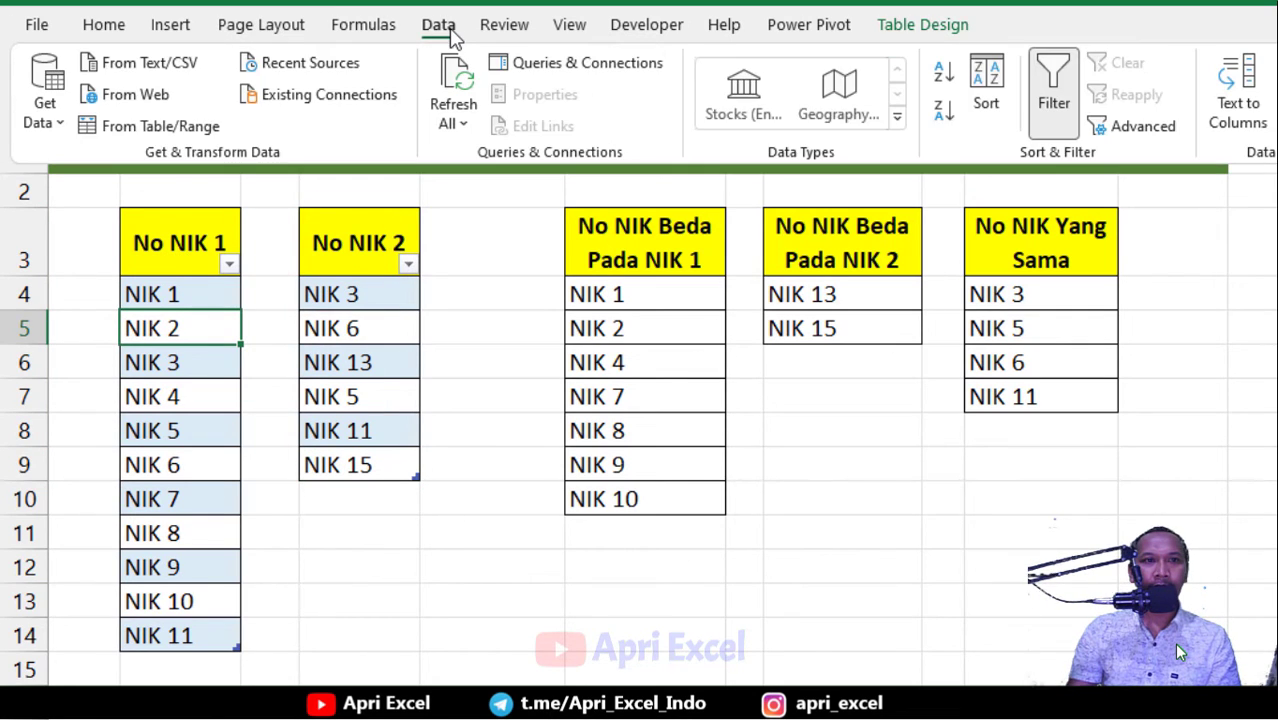
{"action": "left_click", "coordinate": [155, 130]}
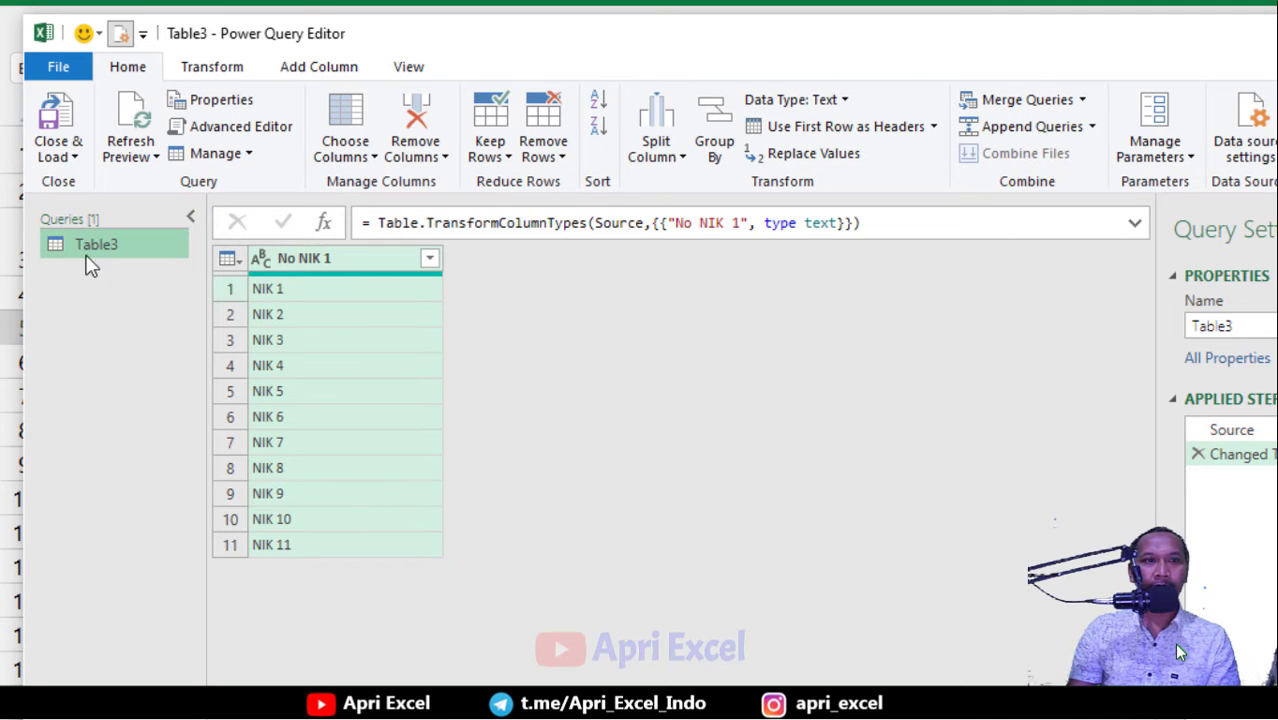
{"action": "left_click", "coordinate": [74, 157]}
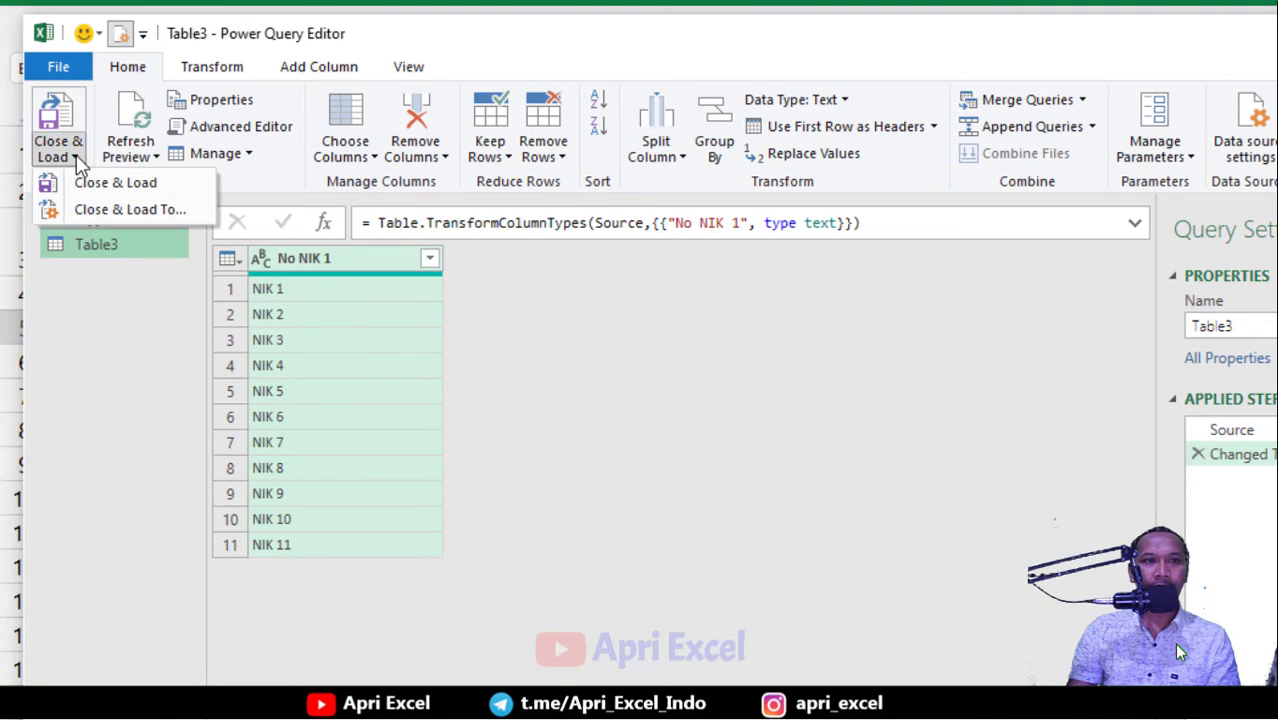
{"action": "left_click", "coordinate": [110, 208]}
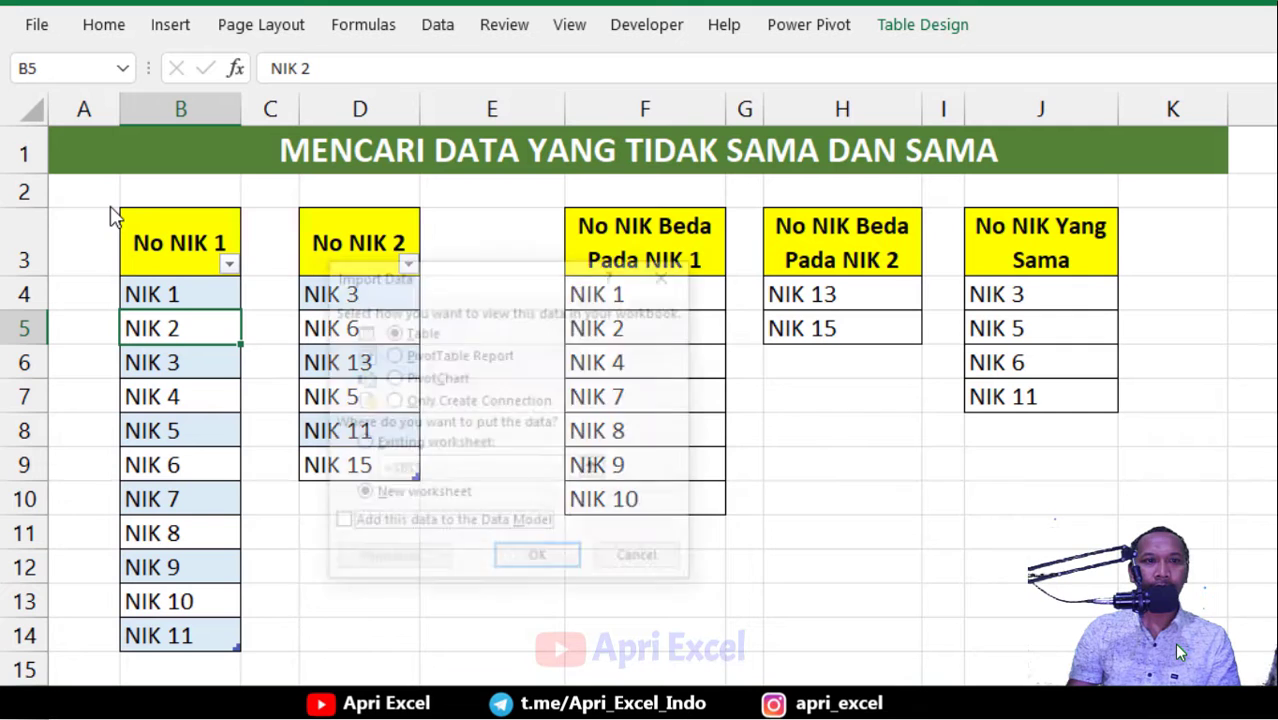
{"action": "left_click", "coordinate": [400, 400]}
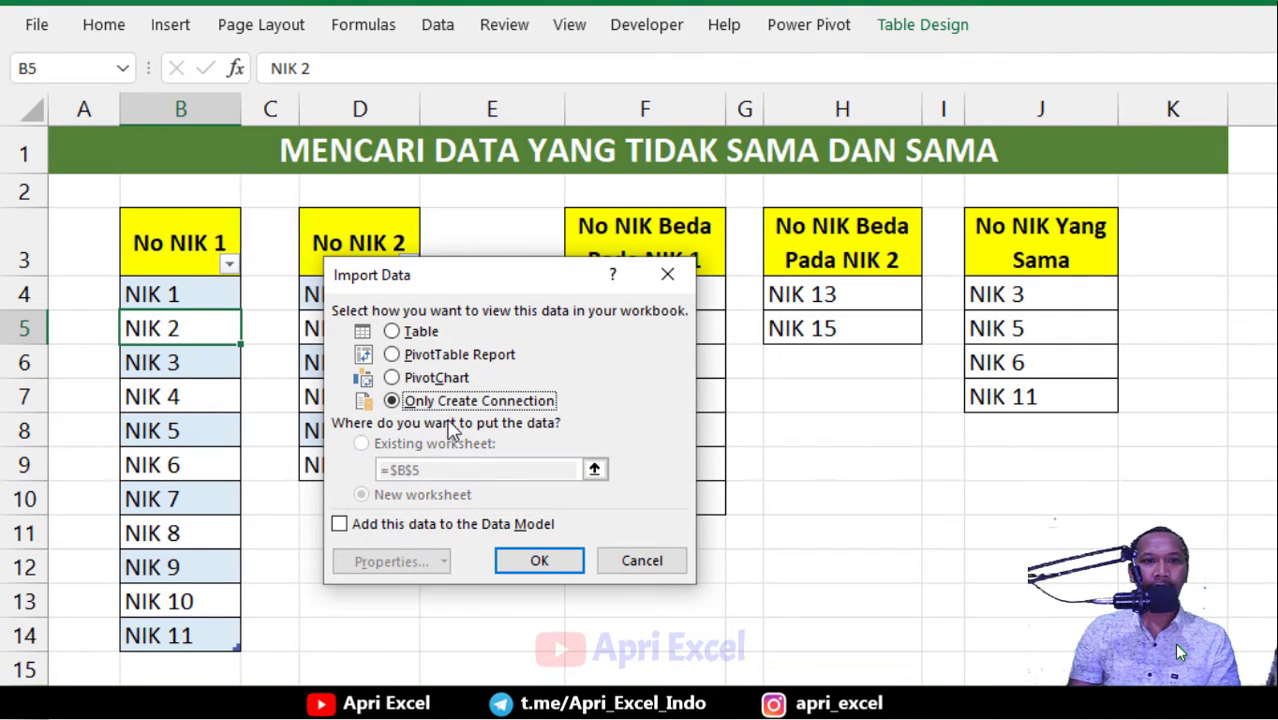
{"action": "left_click", "coordinate": [539, 560]}
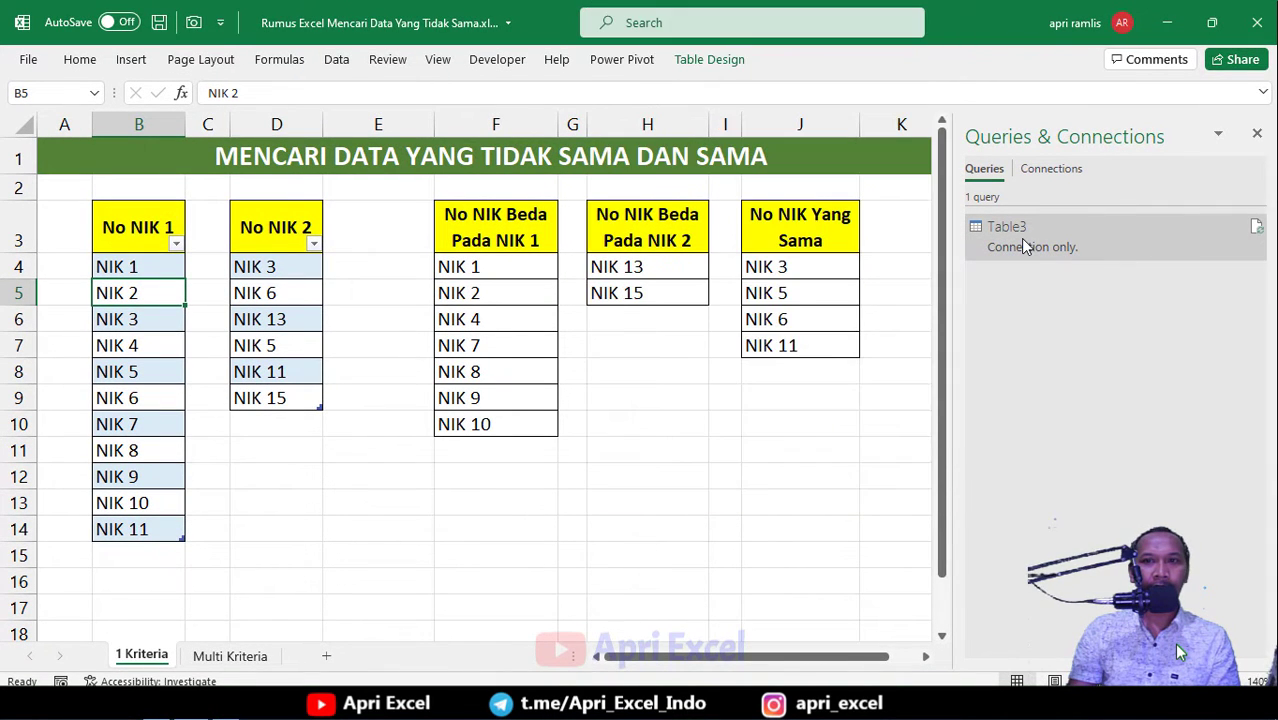
{"action": "mouse_move", "coordinate": [1021, 250]}
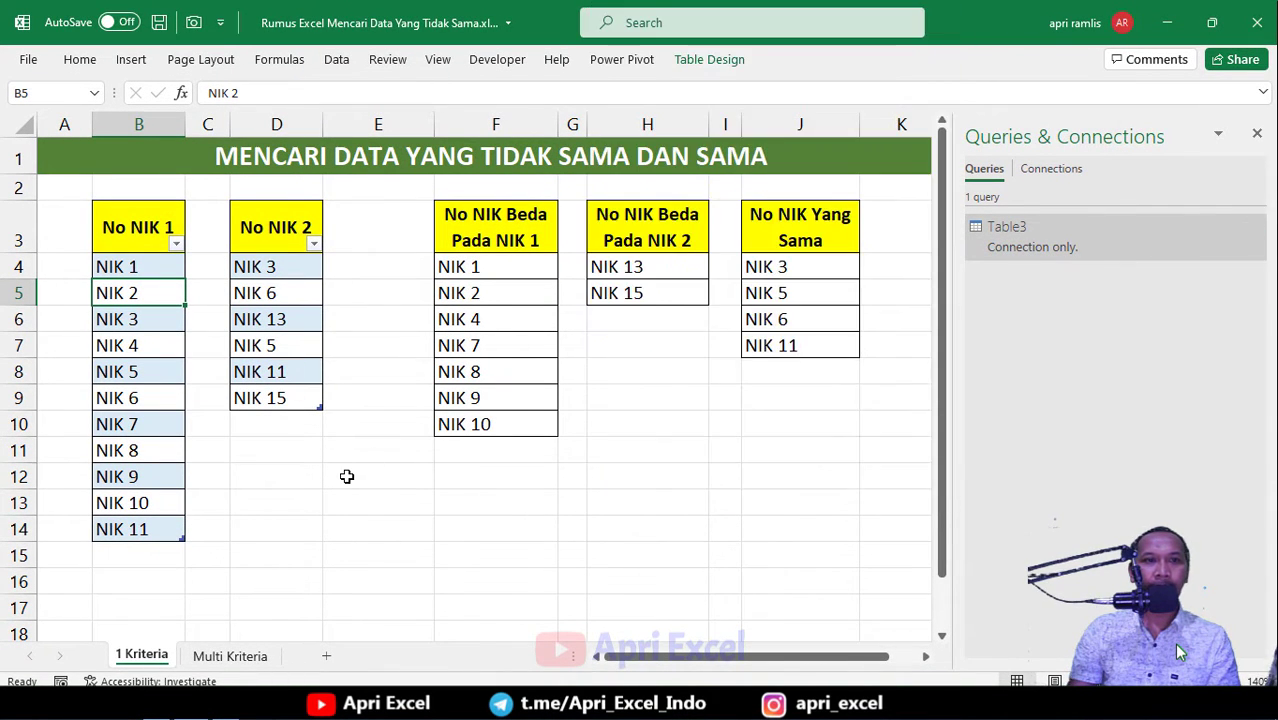
{"action": "left_click", "coordinate": [347, 476]}
Create a Power Query query from the No NIK 2 table and check it alongside Table3 in the query list
{"action": "left_click", "coordinate": [275, 267]}
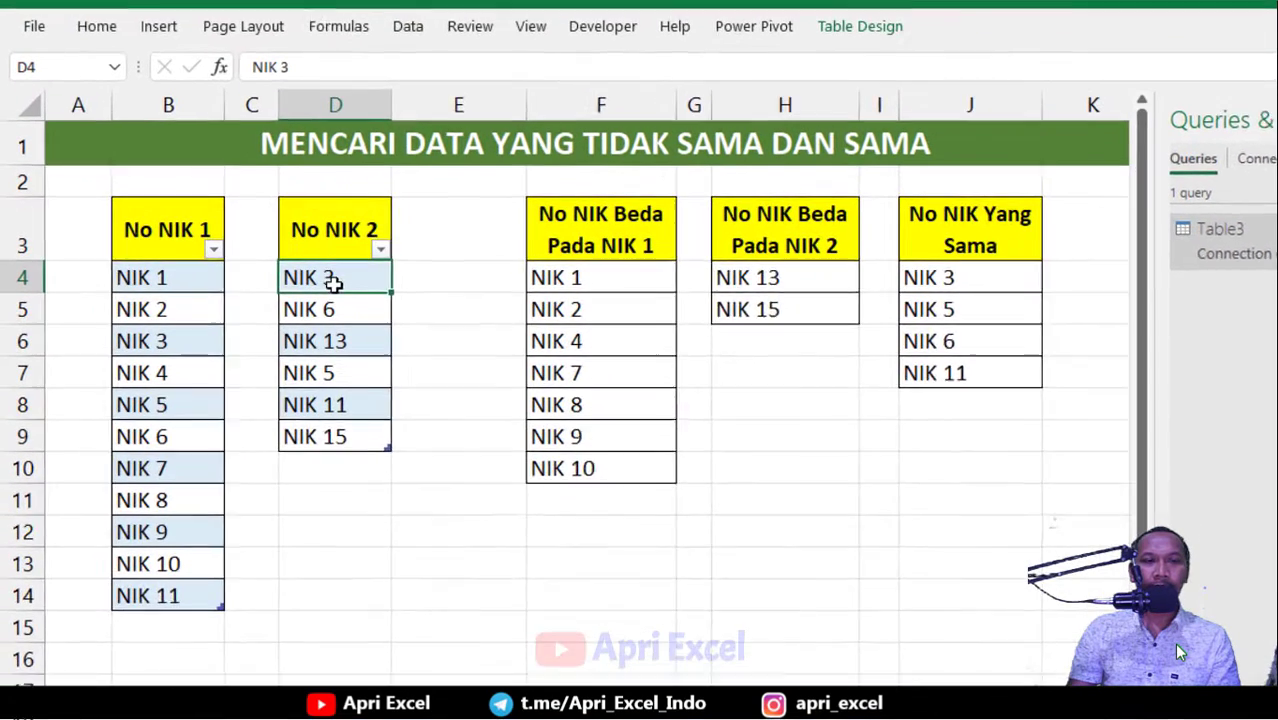
{"action": "left_click", "coordinate": [420, 24]}
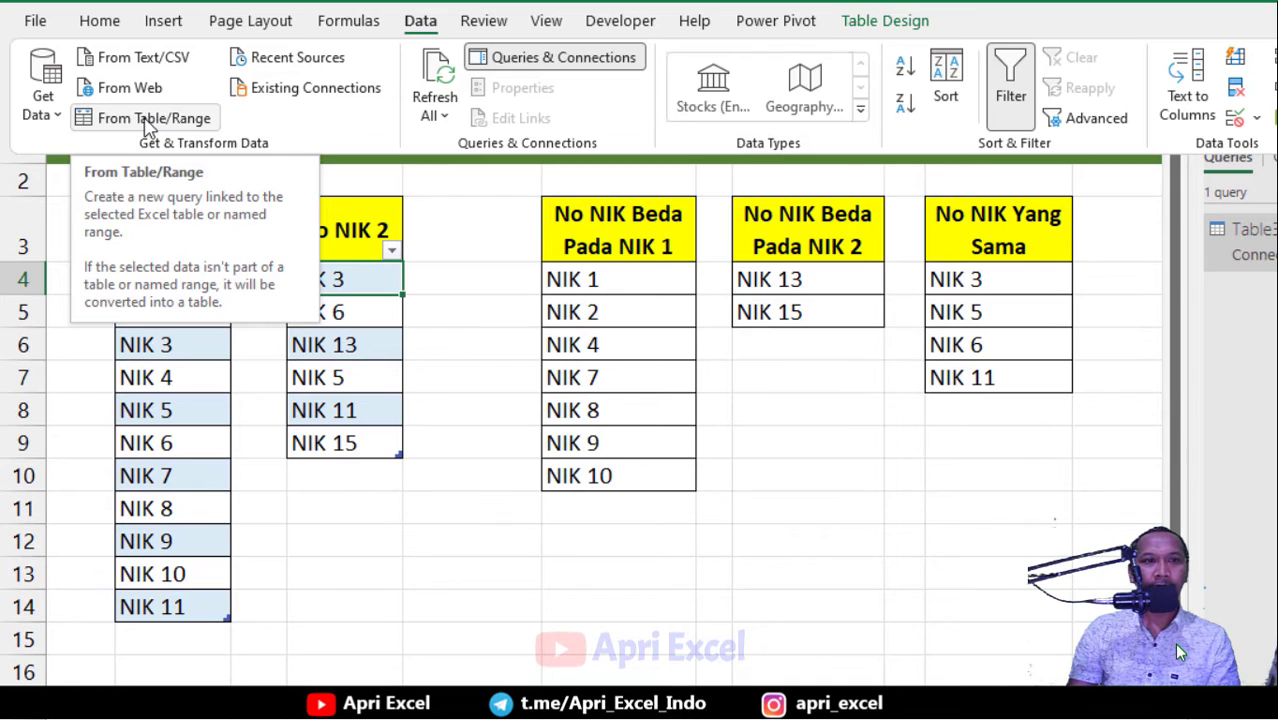
{"action": "left_click", "coordinate": [147, 121]}
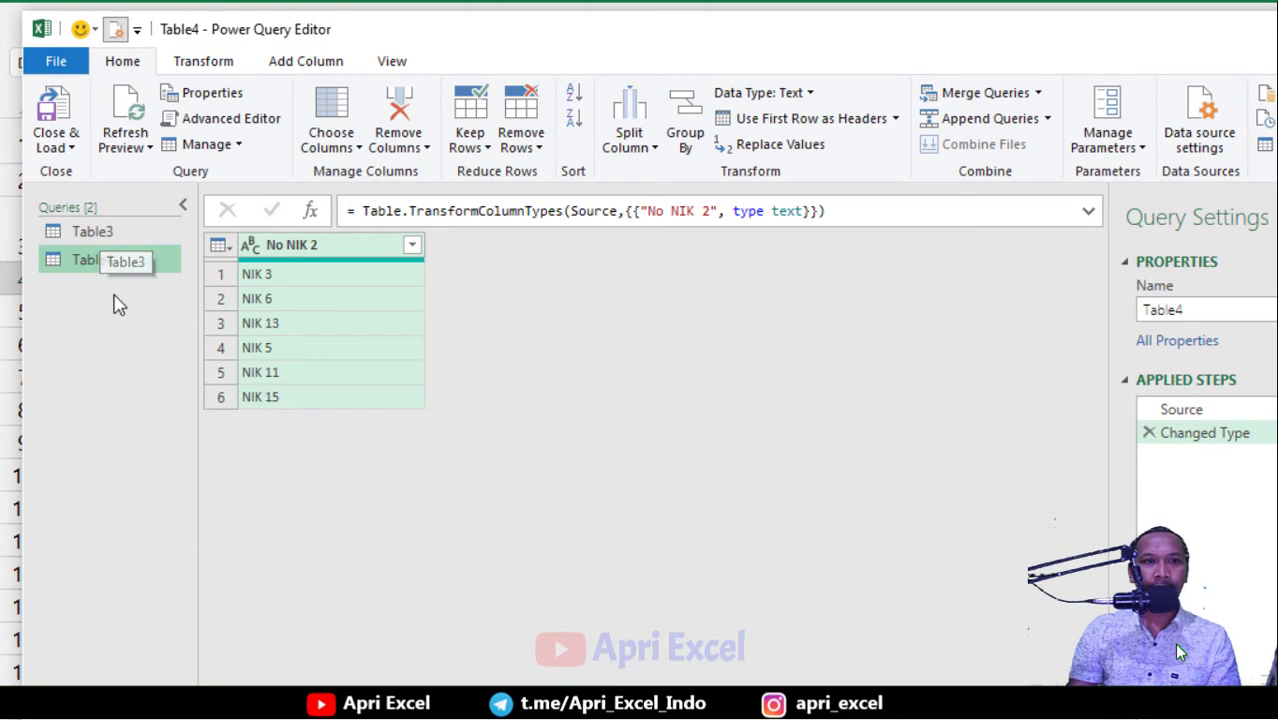
{"action": "left_click", "coordinate": [97, 235]}
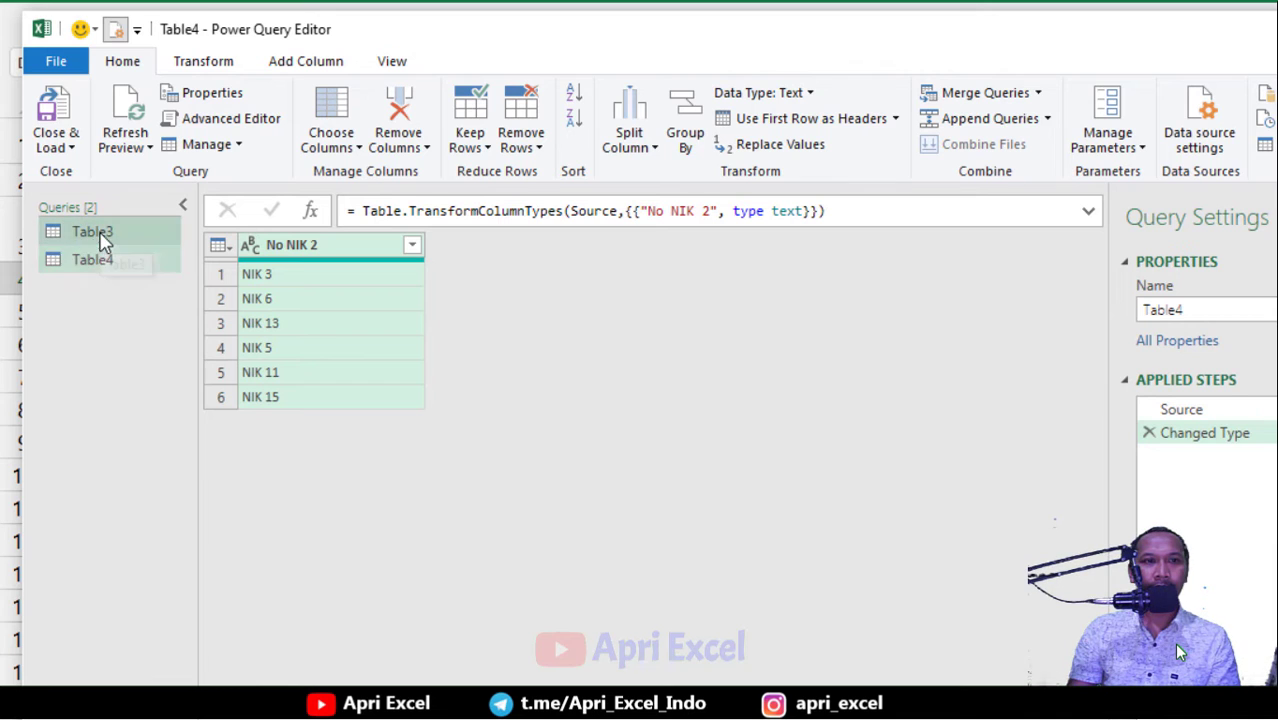
{"action": "left_click", "coordinate": [115, 264]}
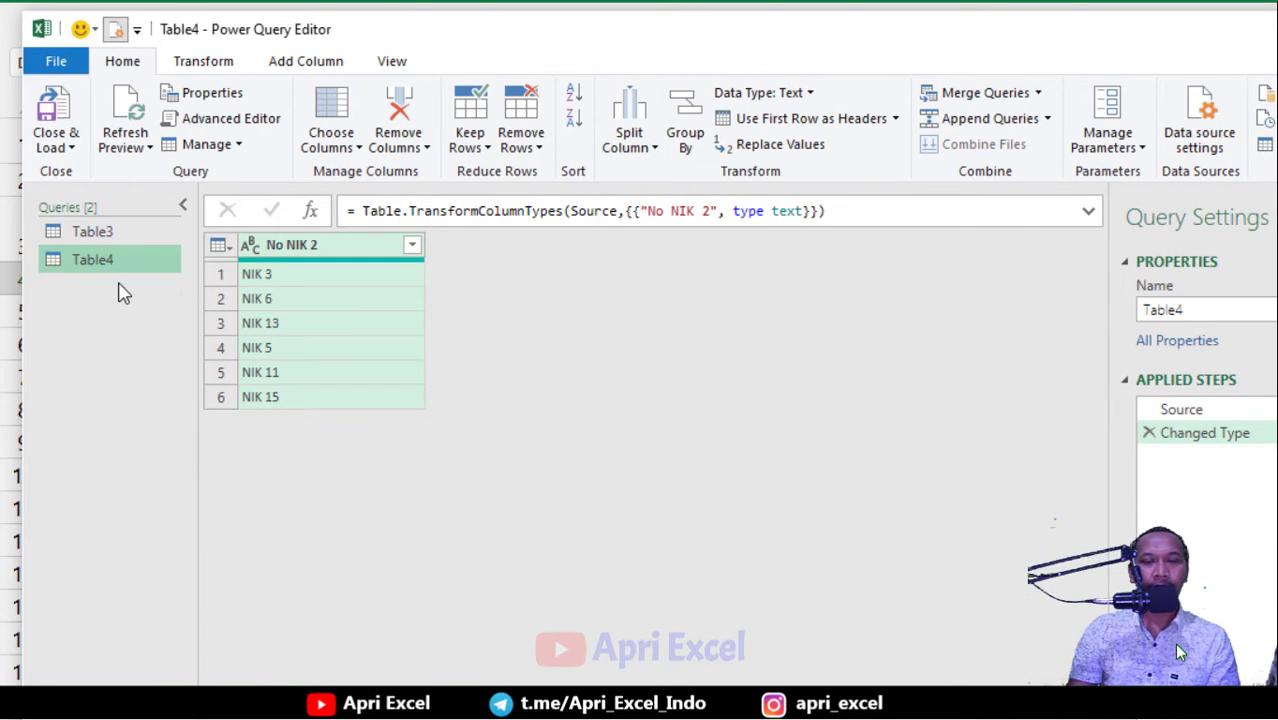
Merge the Table3 query with Table4, matching No NIK 1 to No NIK 2 with a Left Anti join
{"action": "left_click", "coordinate": [100, 236]}
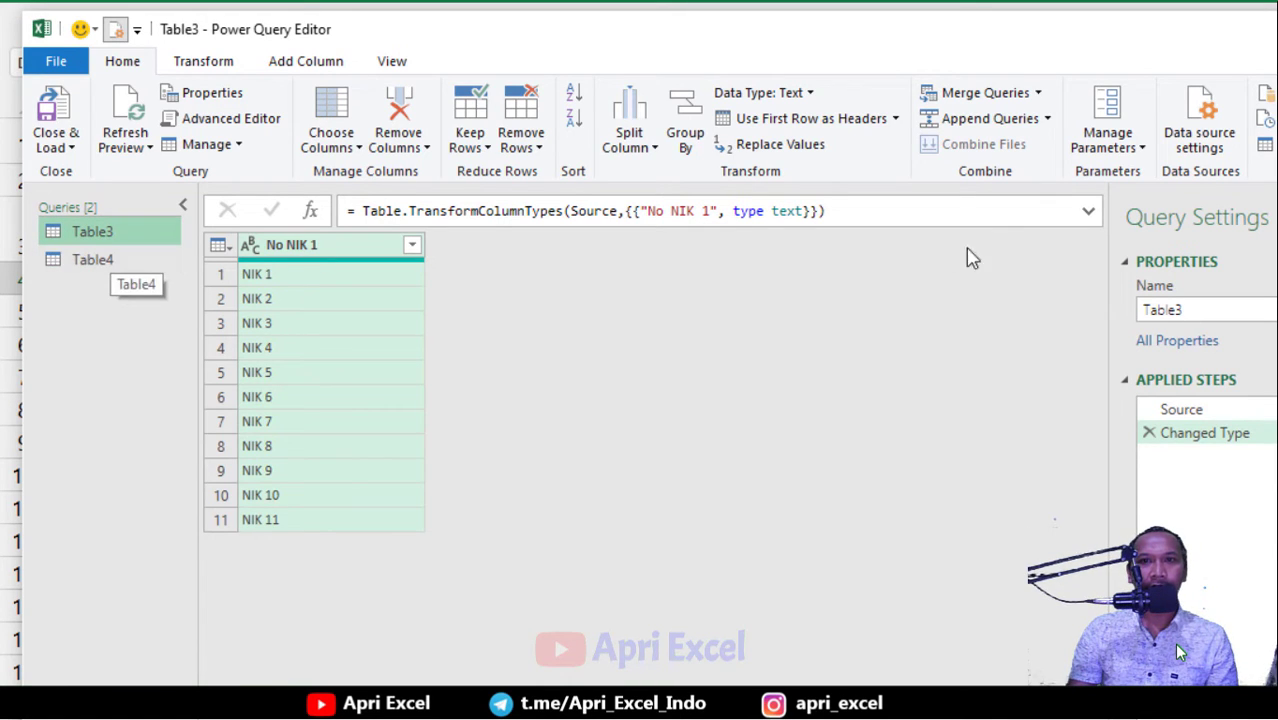
{"action": "left_click", "coordinate": [988, 96]}
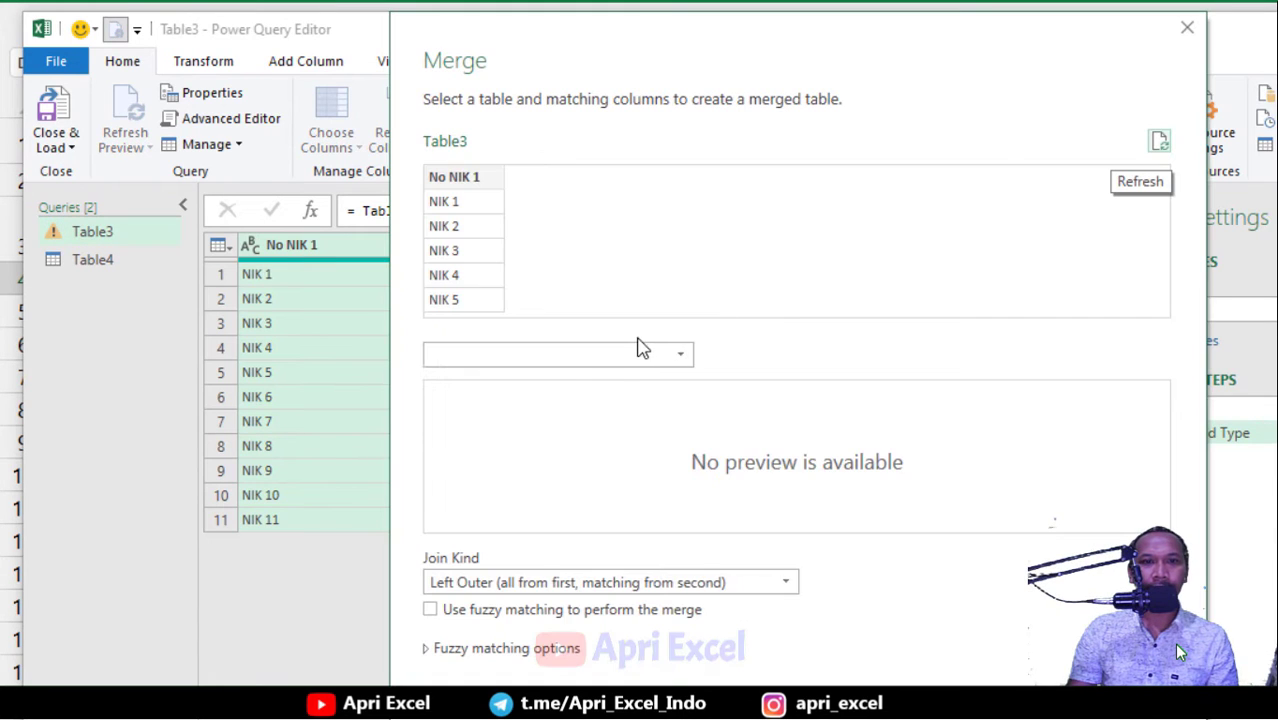
{"action": "left_click", "coordinate": [588, 360]}
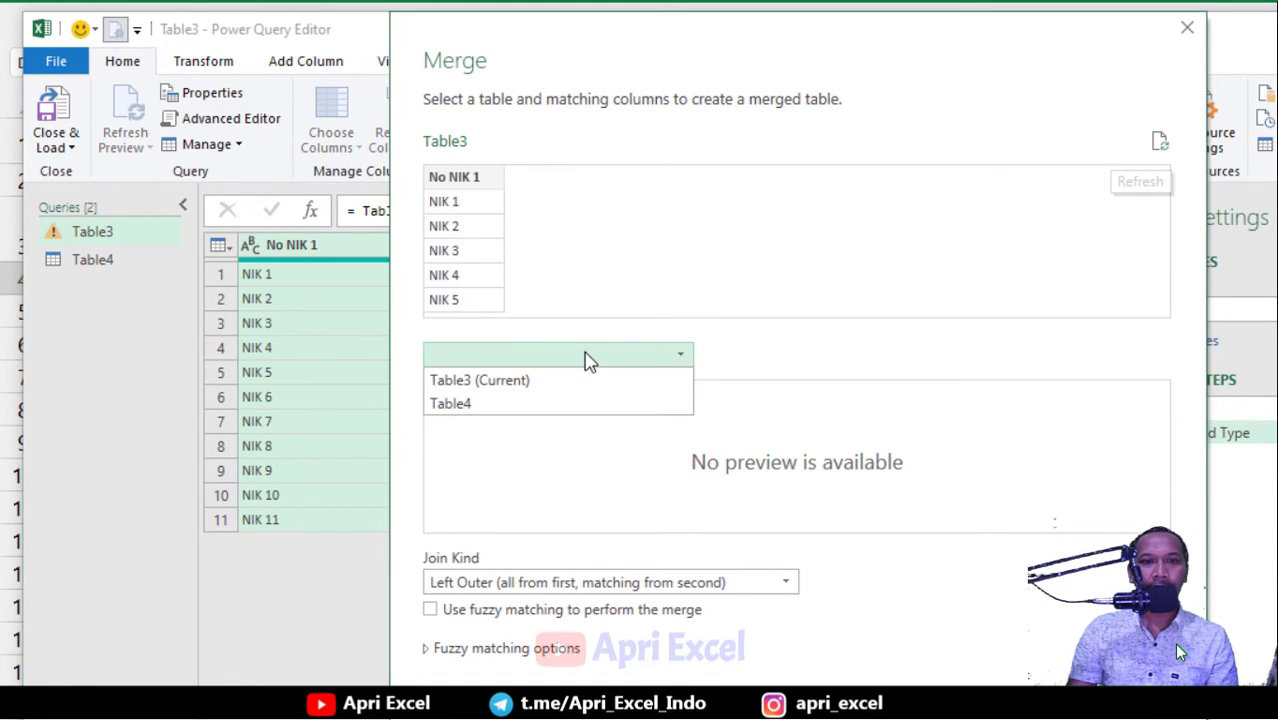
{"action": "left_click", "coordinate": [530, 410]}
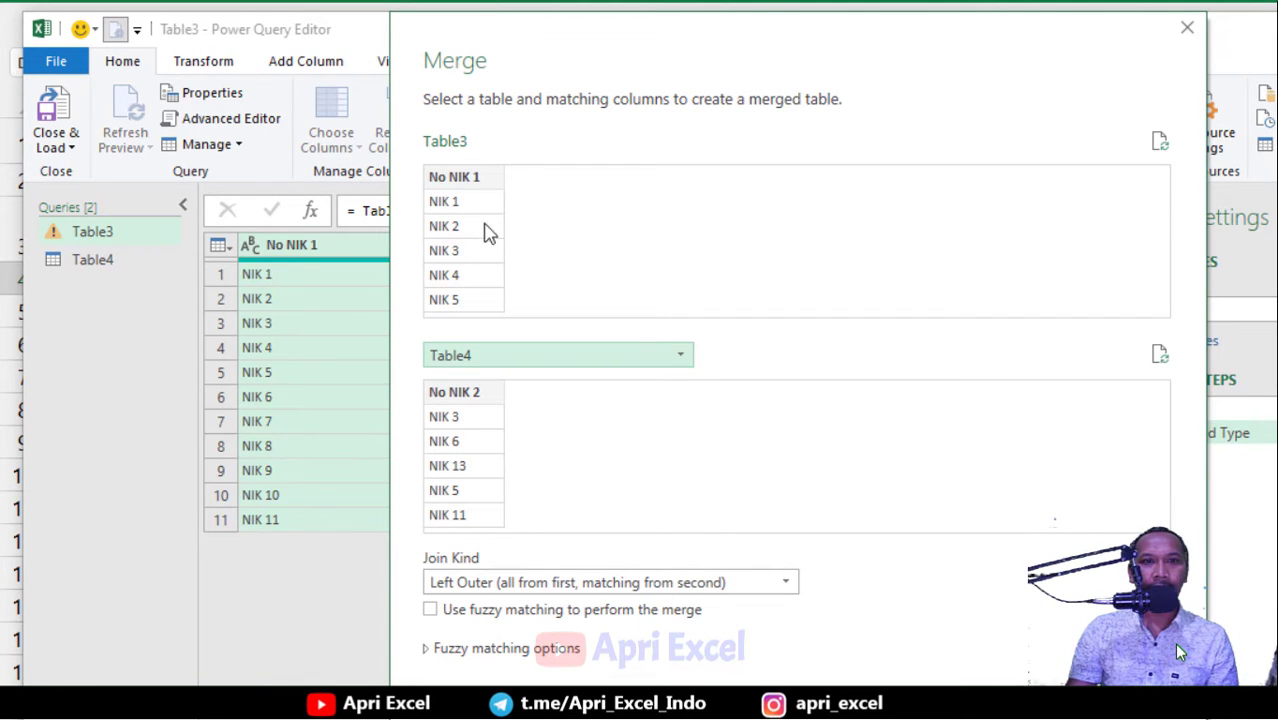
{"action": "left_click", "coordinate": [478, 182]}
{"action": "left_click", "coordinate": [450, 396]}
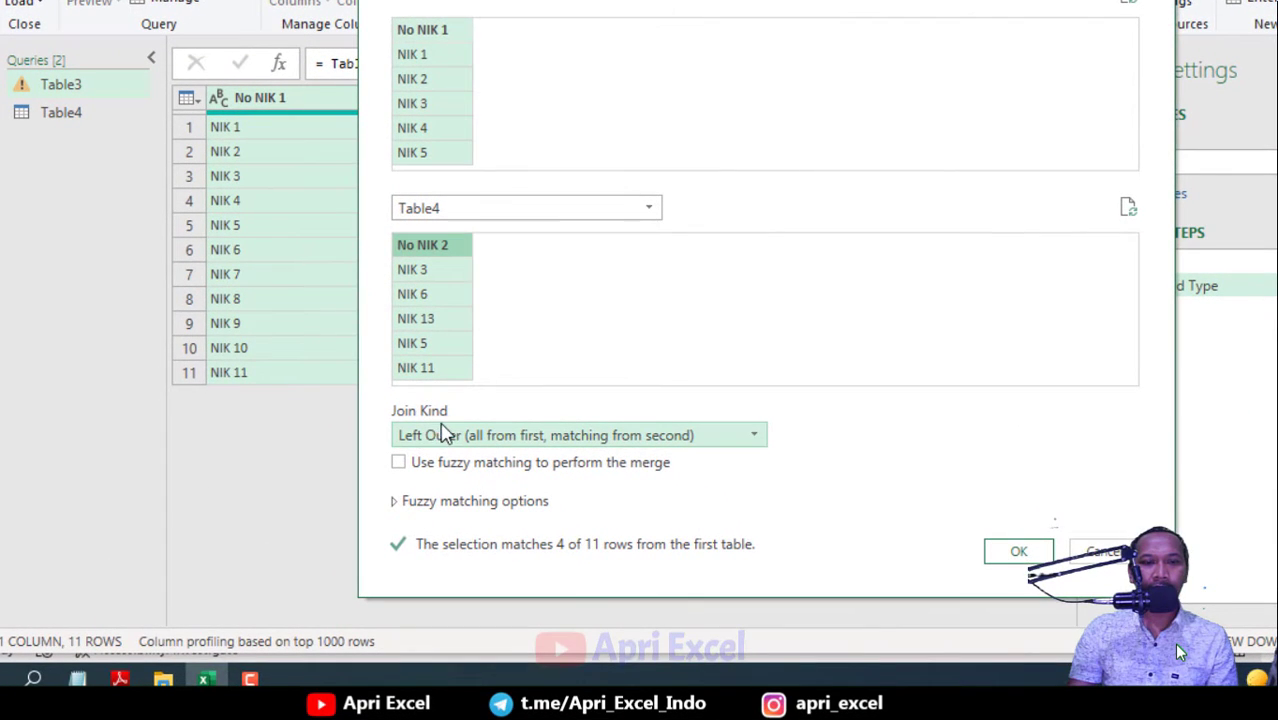
{"action": "left_click", "coordinate": [448, 437]}
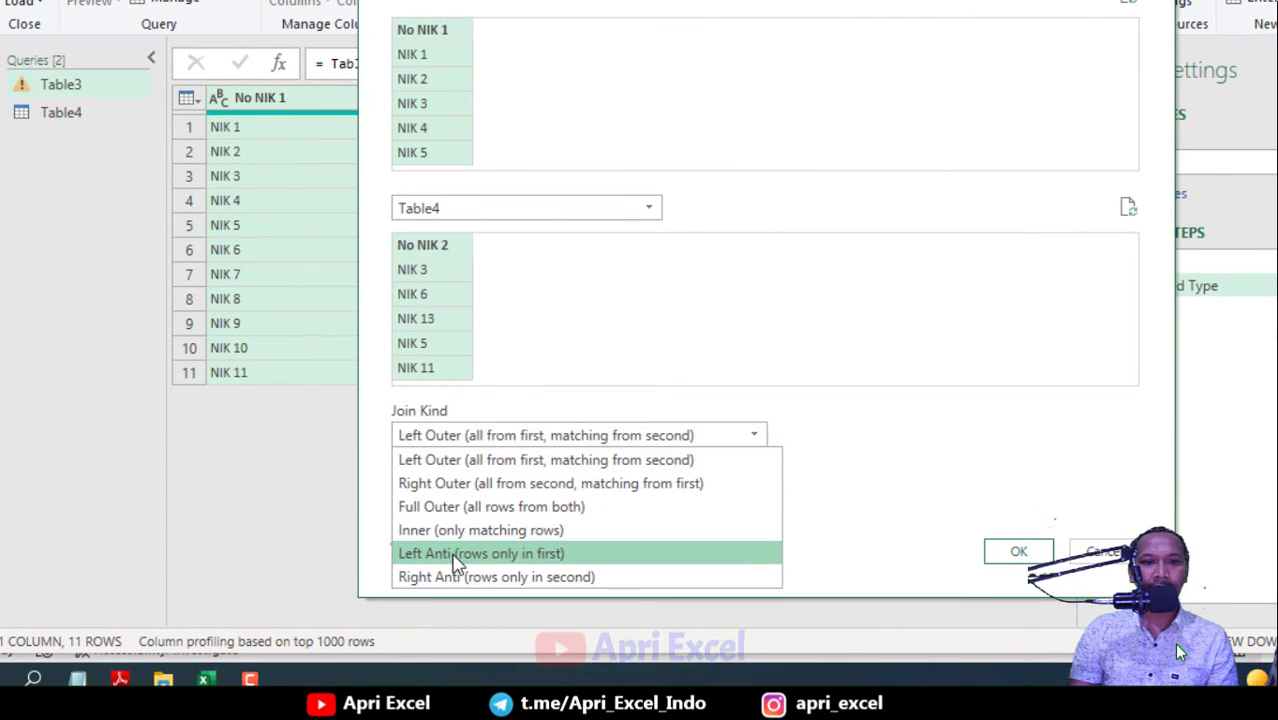
{"action": "key", "text": "Escape"}
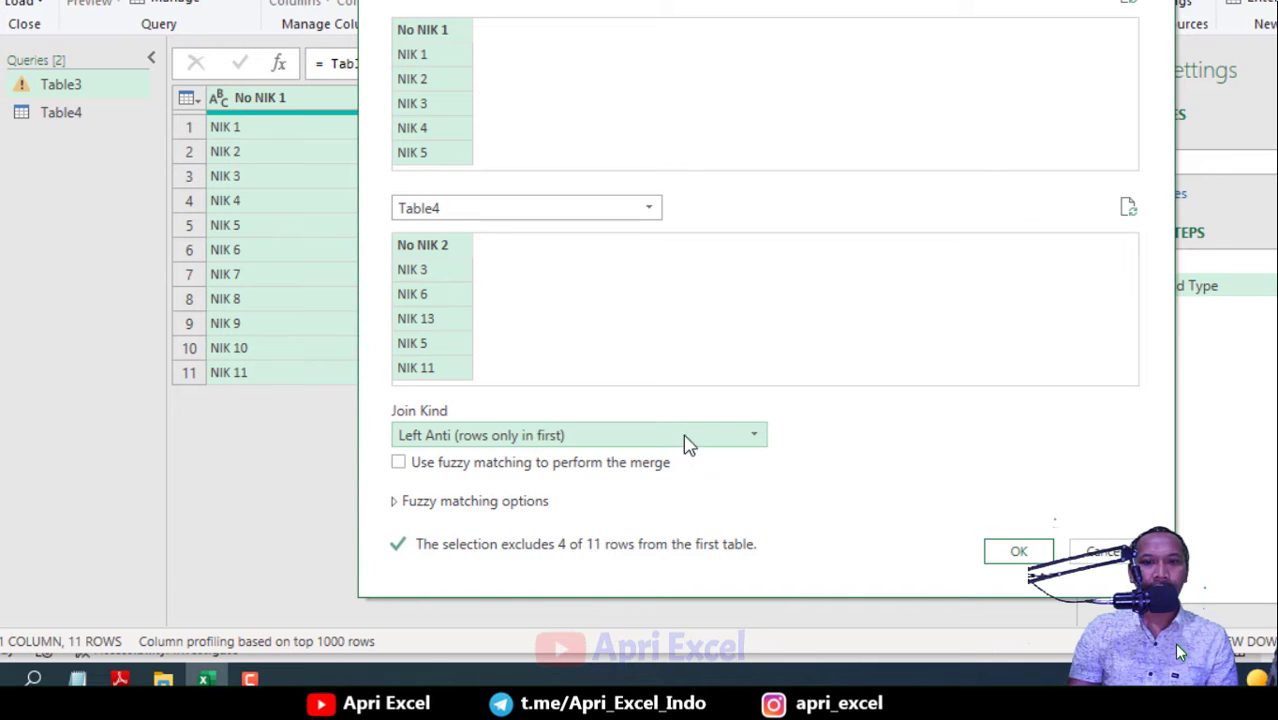
{"action": "left_click", "coordinate": [1019, 556]}
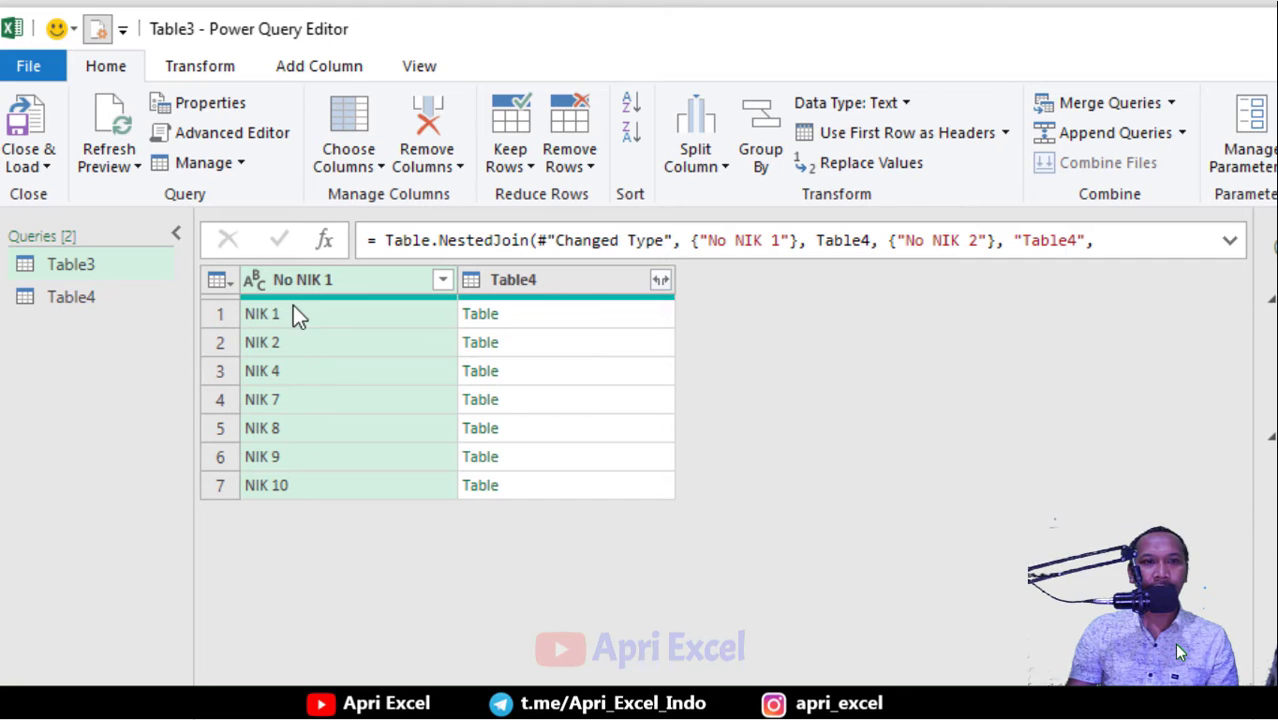
Remove the nested Table4 column from the merged Table3 query
{"action": "left_click", "coordinate": [525, 279]}
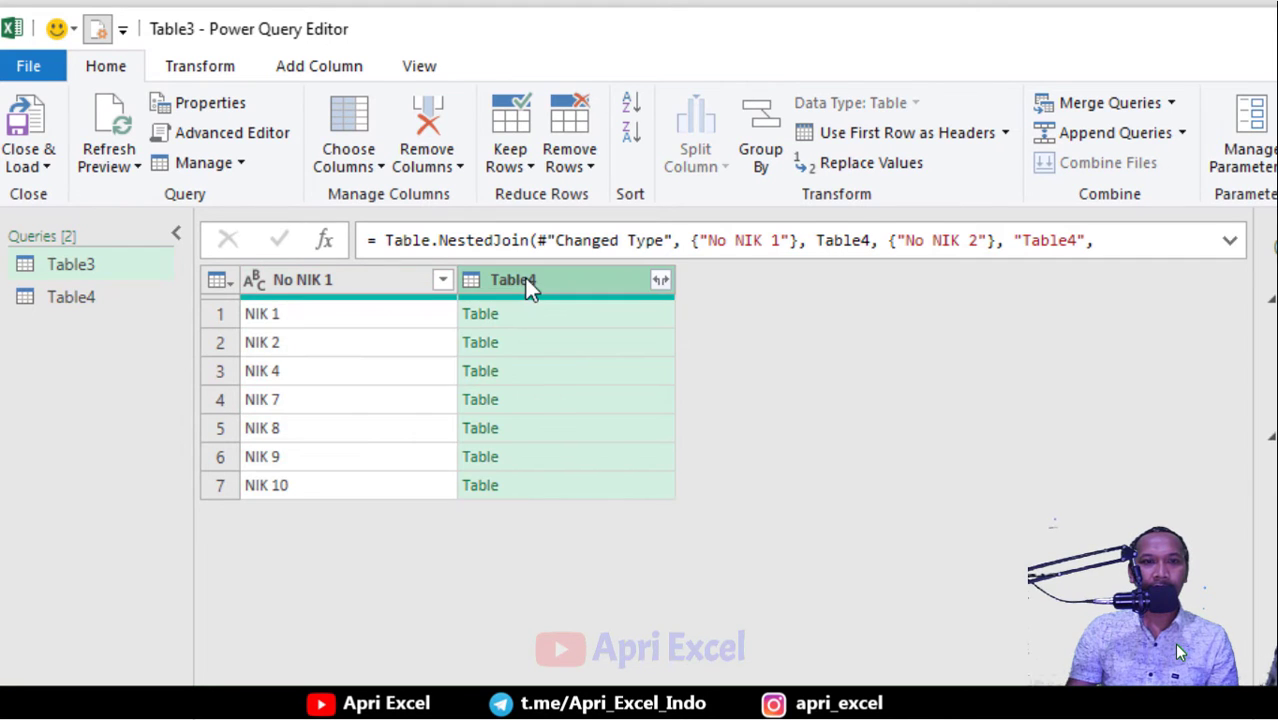
{"action": "right_click", "coordinate": [525, 278]}
{"action": "left_click", "coordinate": [577, 334]}
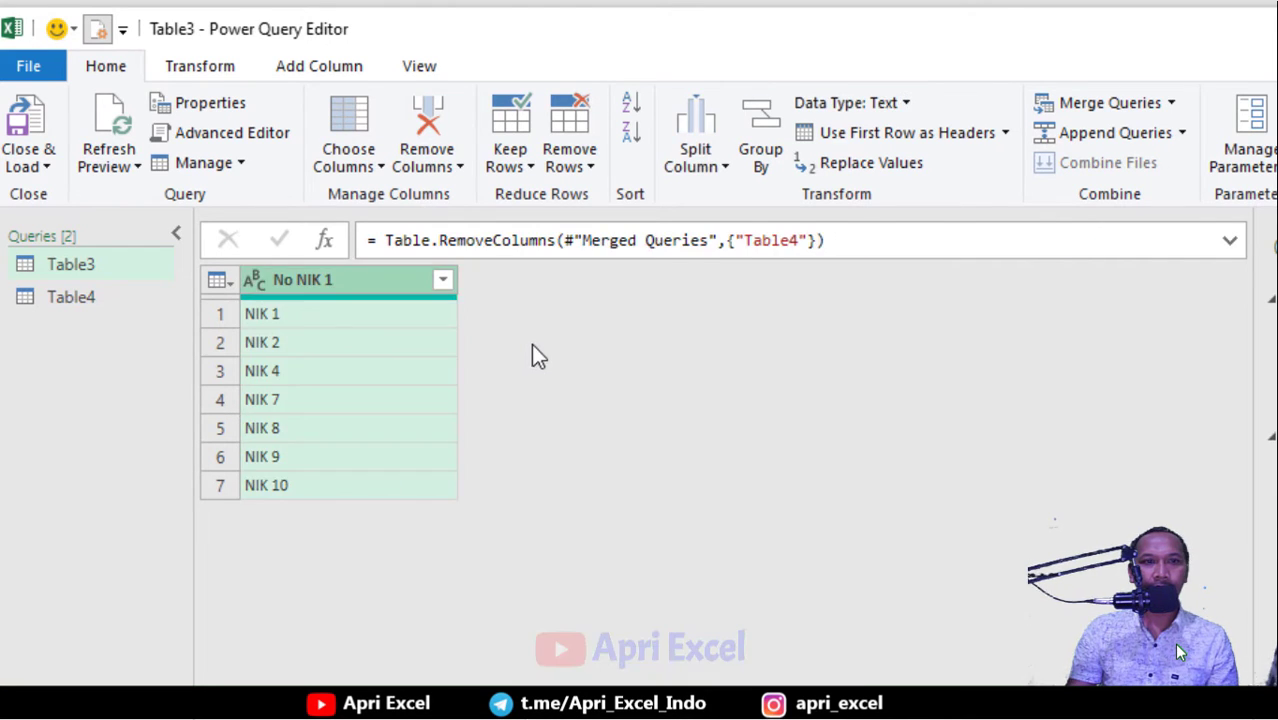
Close the query editor and load the new query to the workbook as a connection only
{"action": "left_click", "coordinate": [44, 168]}
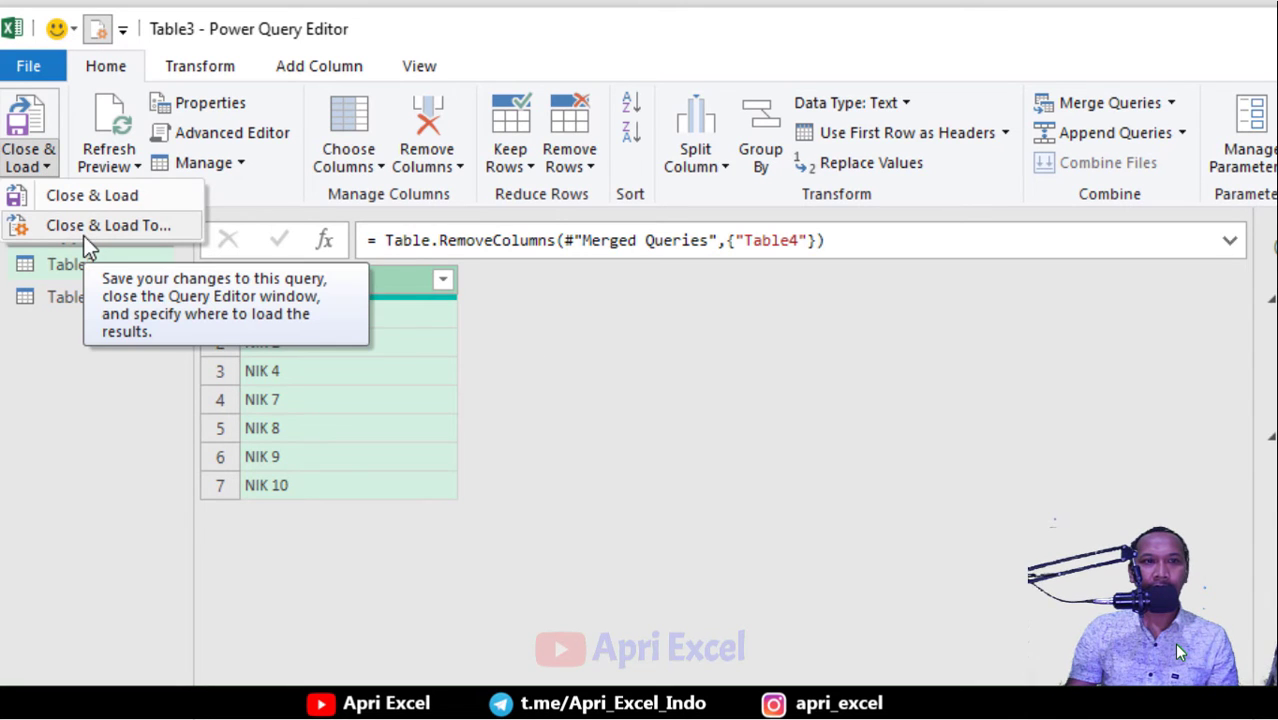
{"action": "left_click", "coordinate": [100, 225]}
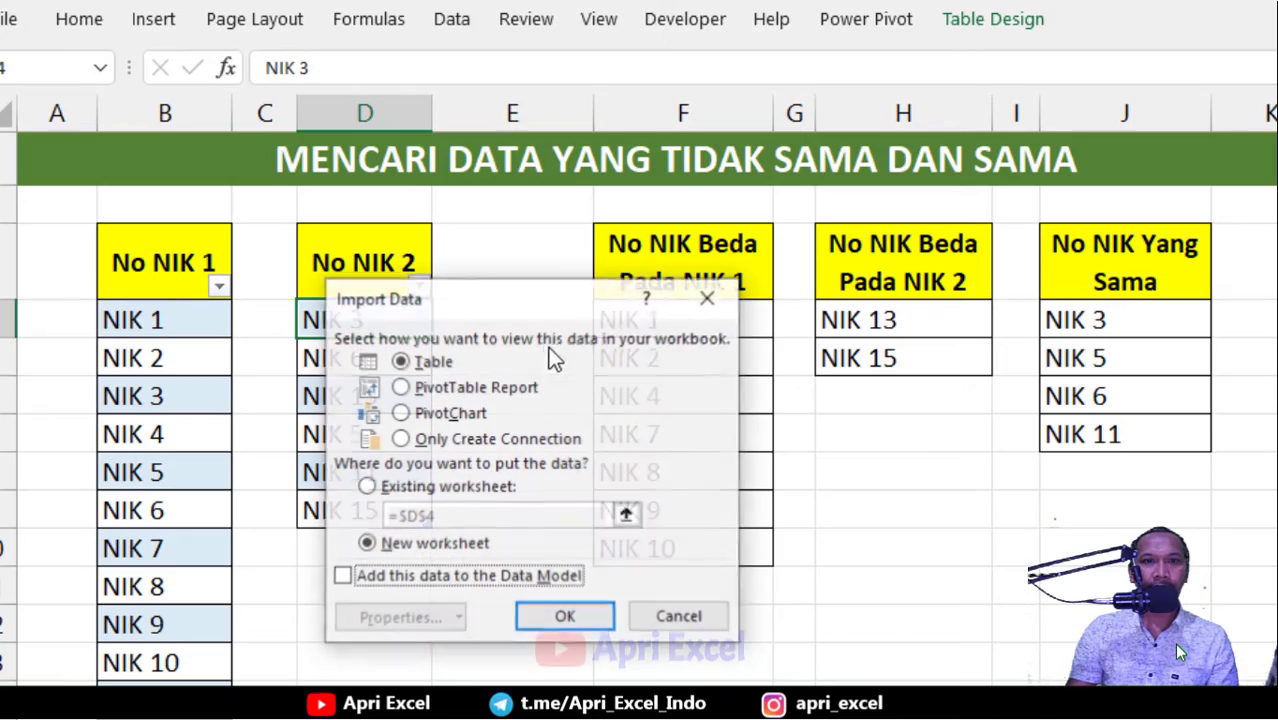
{"action": "left_click", "coordinate": [455, 436]}
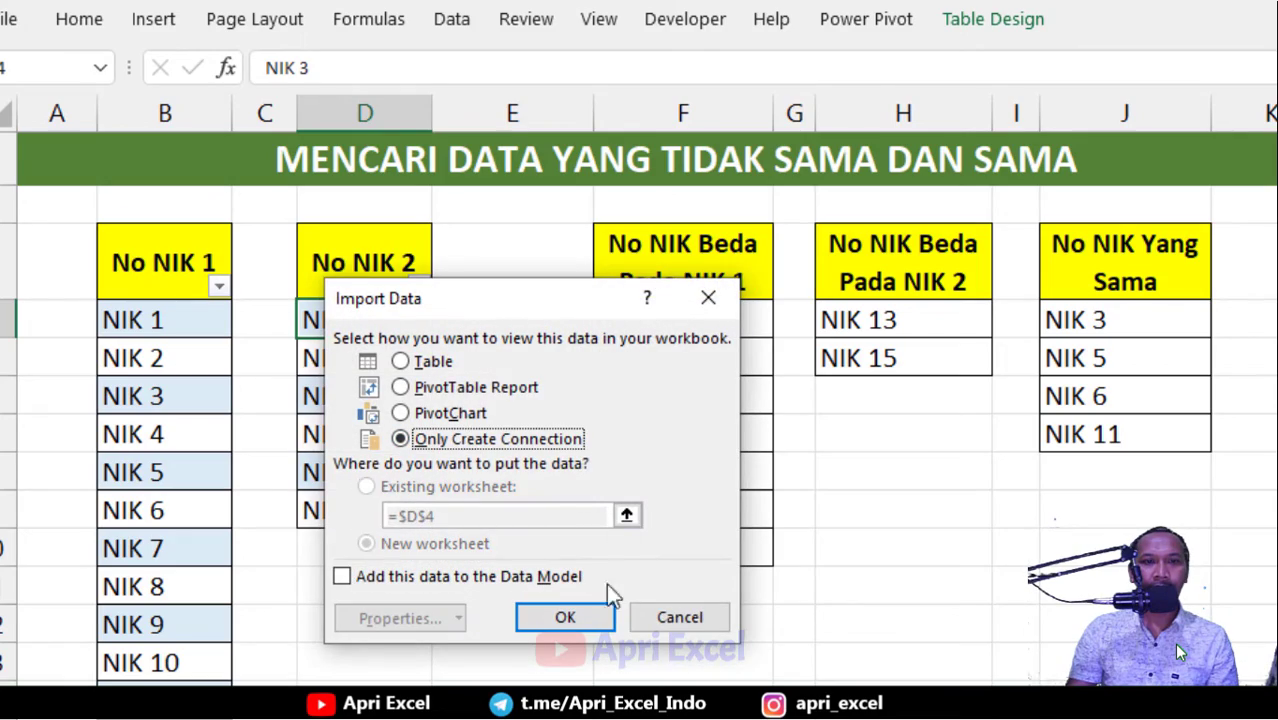
{"action": "left_click", "coordinate": [541, 620]}
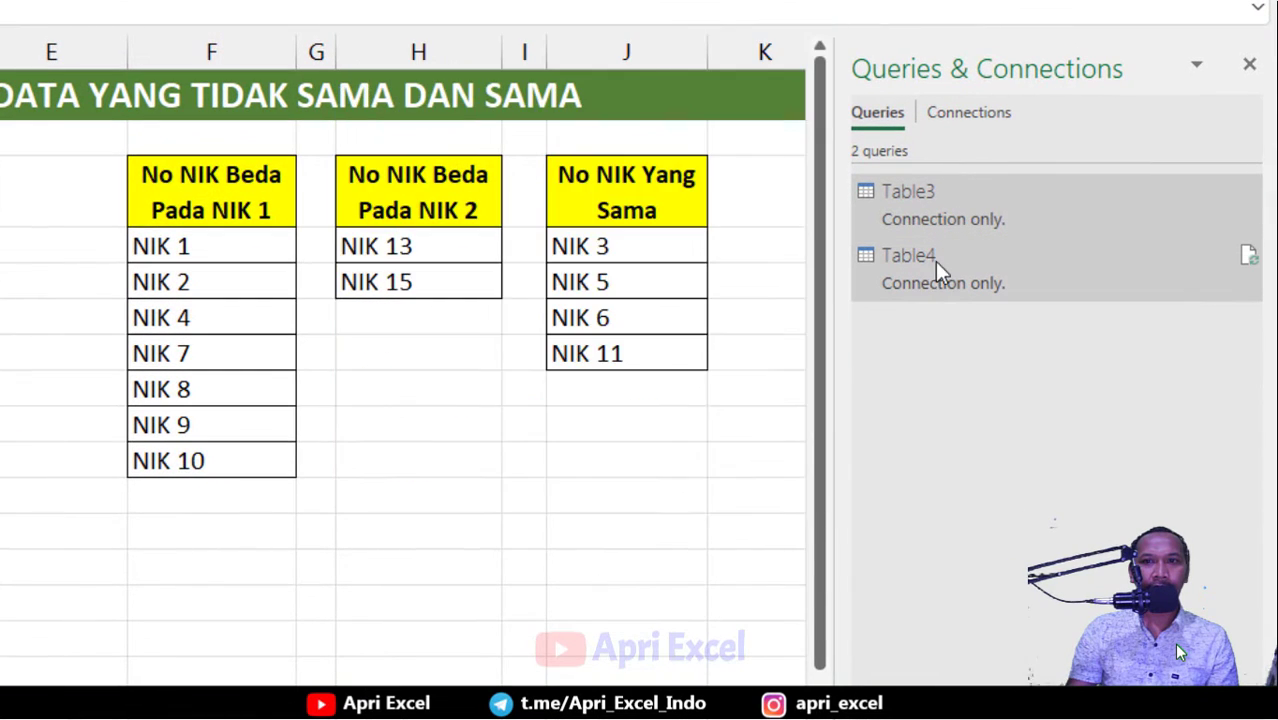
Load the Table3 query as a table into the existing 1 Kriteria worksheet at cell F12
{"action": "mouse_move", "coordinate": [1009, 281]}
{"action": "left_click", "coordinate": [948, 209]}
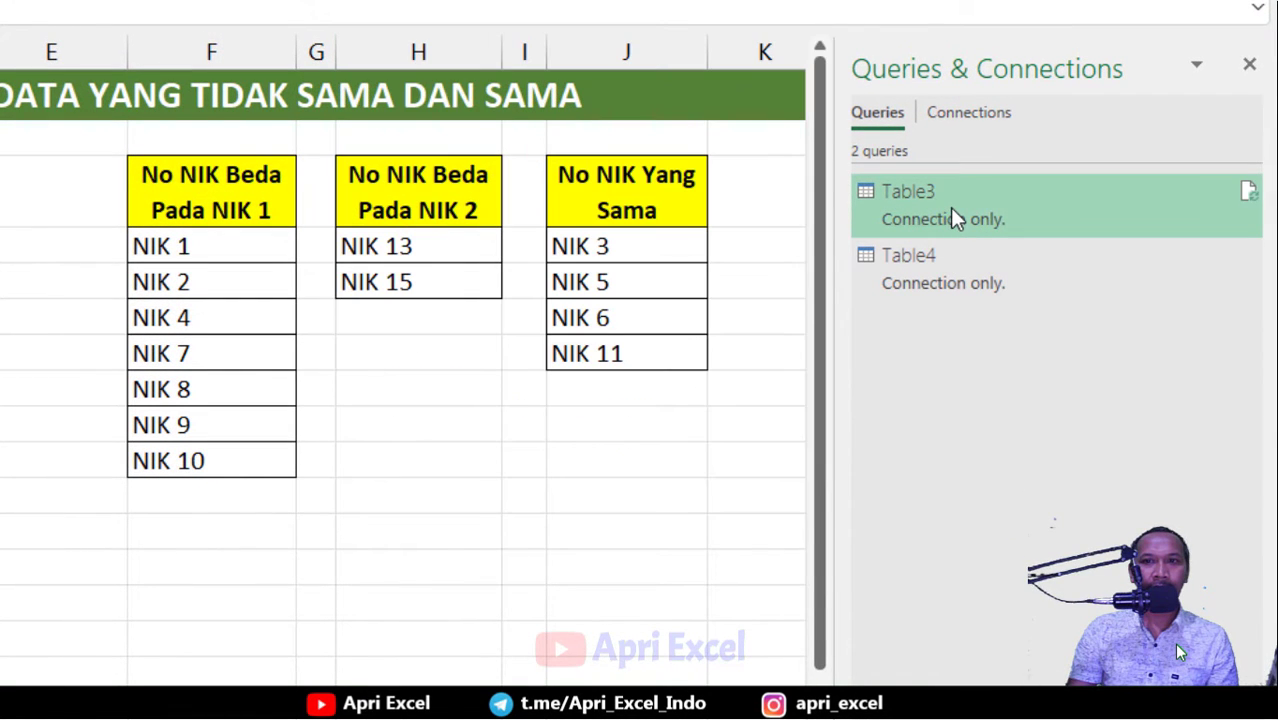
{"action": "right_click", "coordinate": [952, 210]}
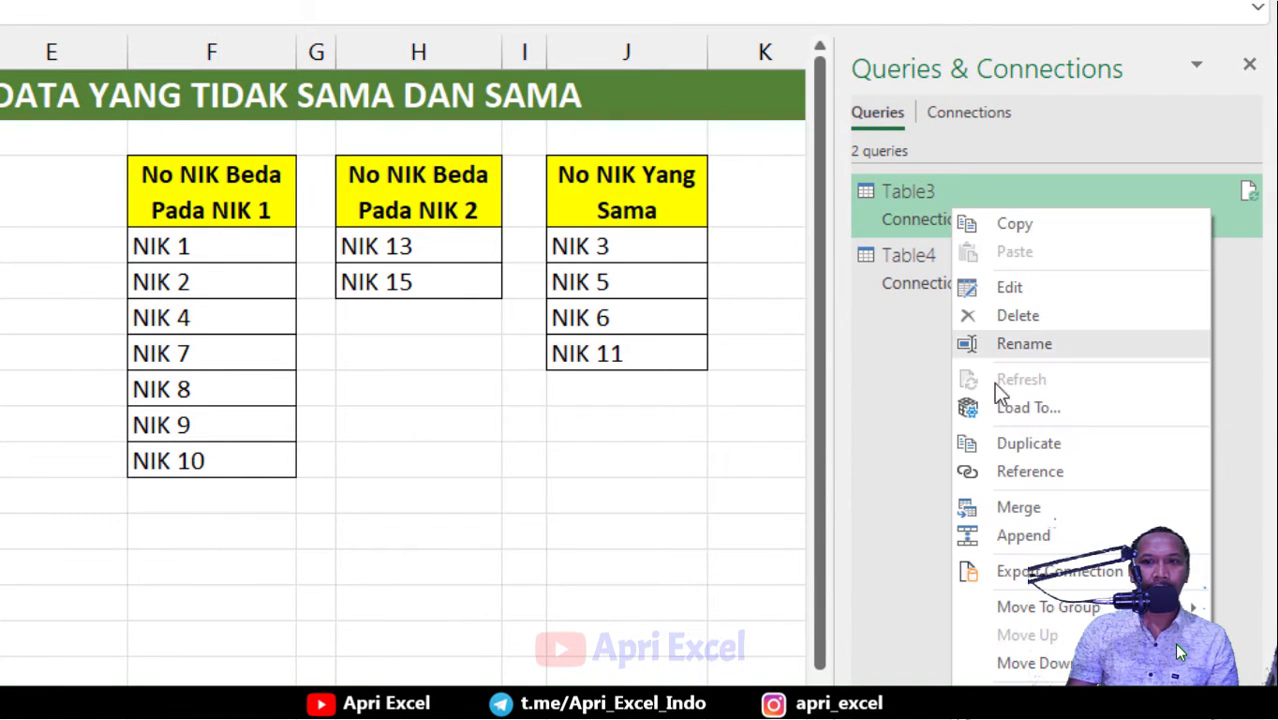
{"action": "left_click", "coordinate": [1020, 408]}
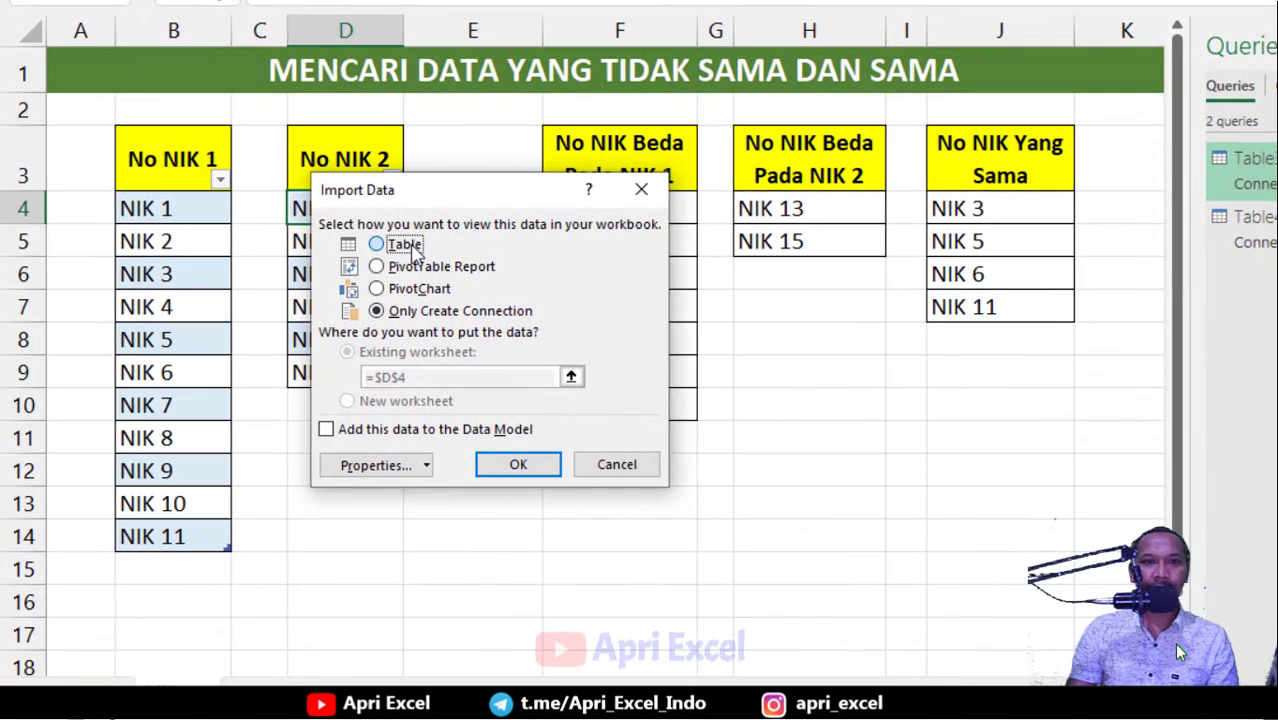
{"action": "left_click", "coordinate": [413, 250]}
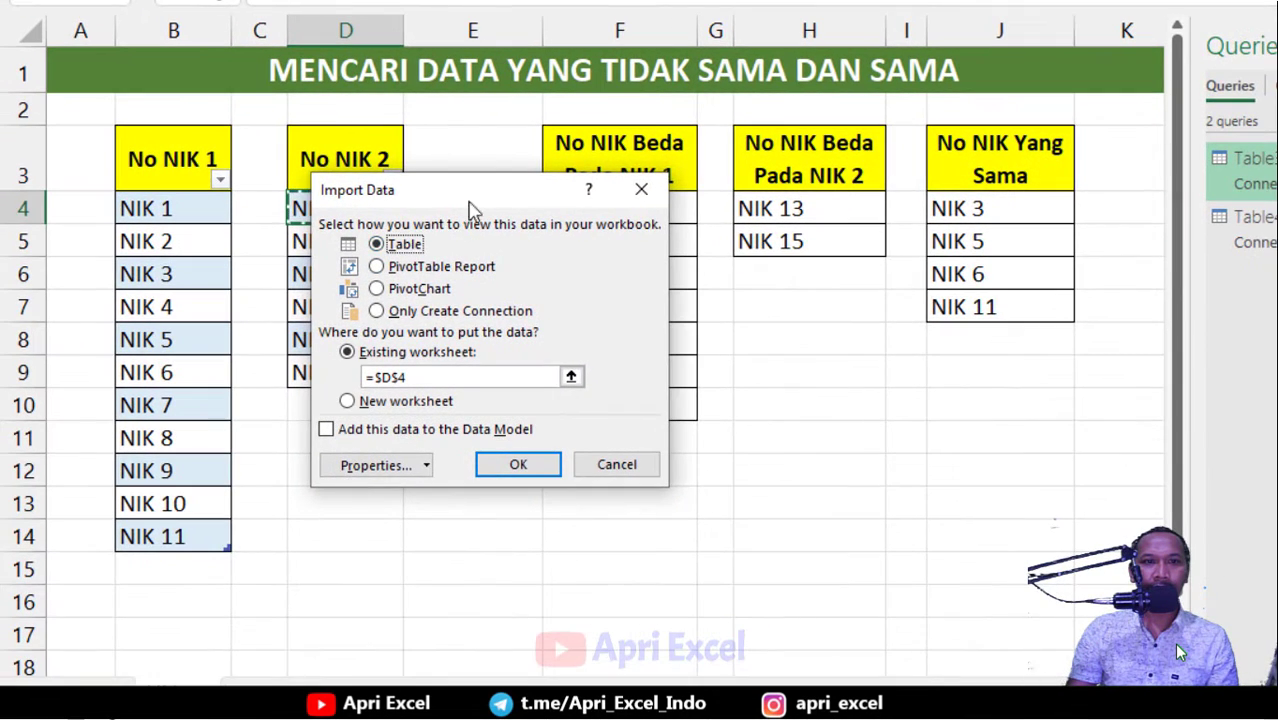
{"action": "left_click_drag", "start_coordinate": [491, 190], "coordinate": [283, 243]}
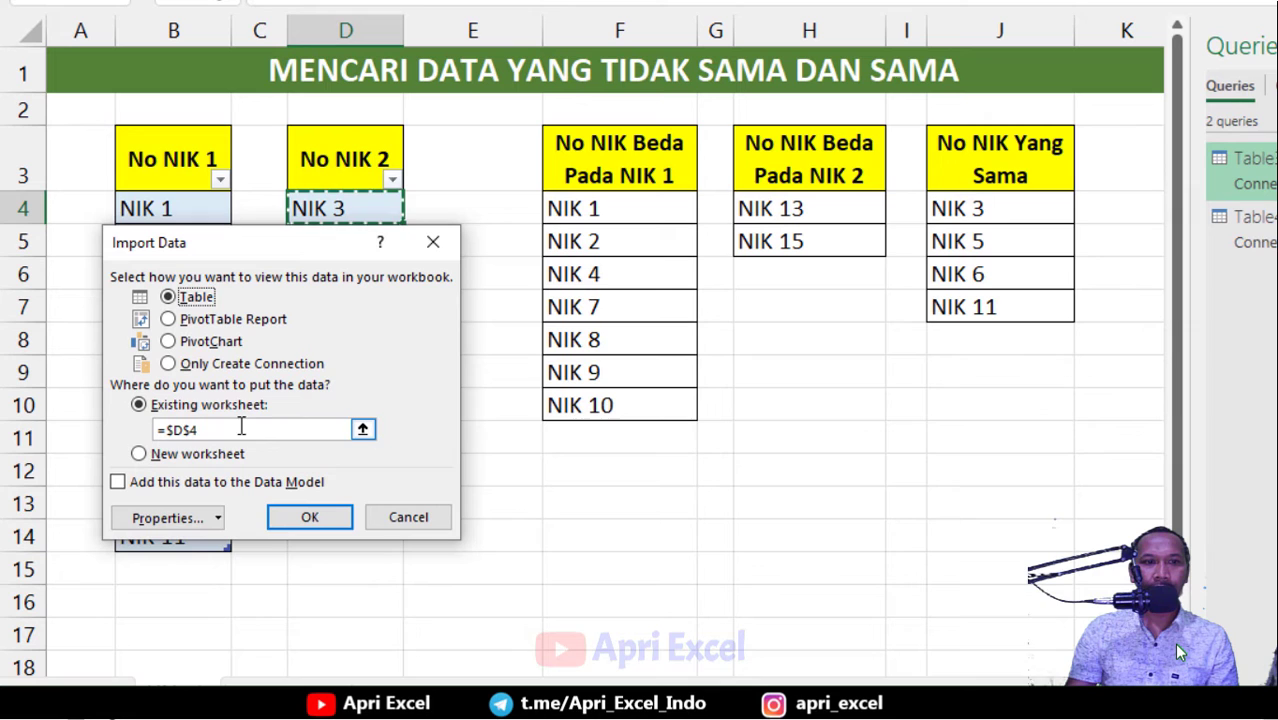
{"action": "left_click", "coordinate": [572, 466]}
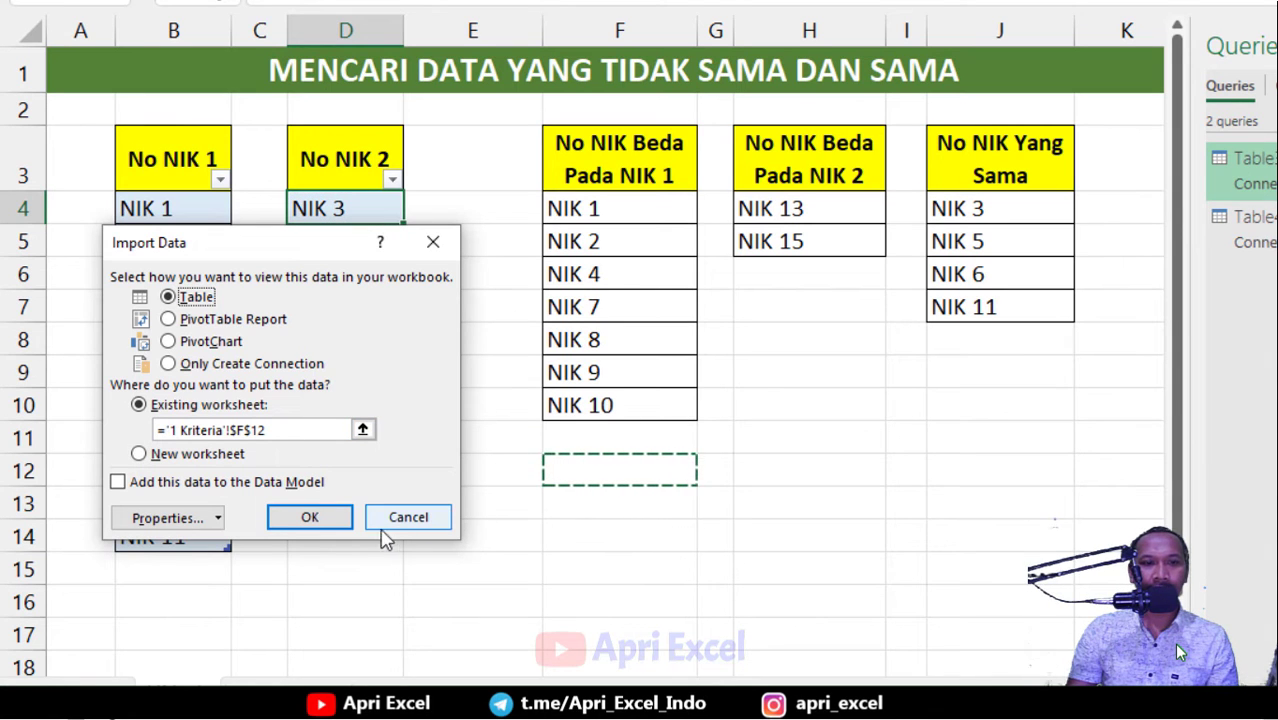
{"action": "left_click", "coordinate": [312, 518]}
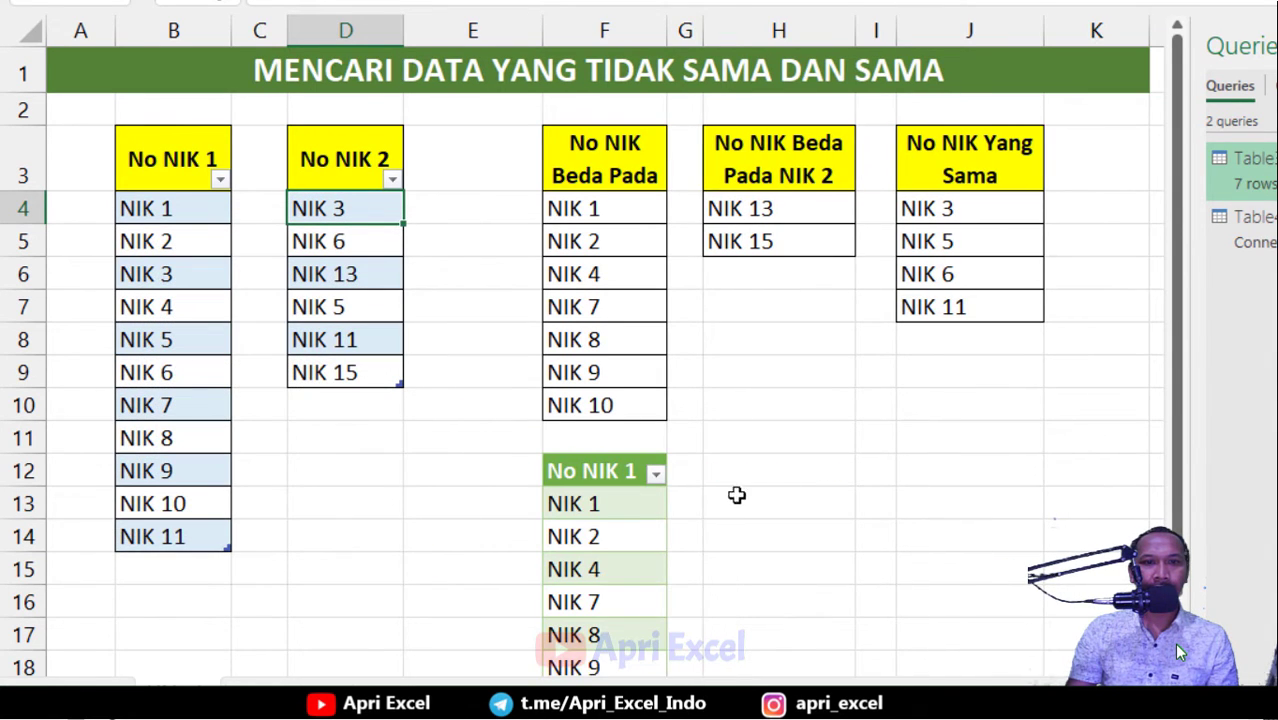
Compare the loaded No NIK 1 table below F12 with the formula results in F4:F10 and check the NIK 2 differences
{"action": "scroll", "coordinate": [740, 485], "scroll_direction": "down", "scroll_amount": 1}
{"action": "left_click", "coordinate": [610, 64]}
{"action": "left_click_drag", "start_coordinate": [610, 64], "coordinate": [590, 261]}
{"action": "left_click_drag", "start_coordinate": [585, 360], "coordinate": [600, 589]}
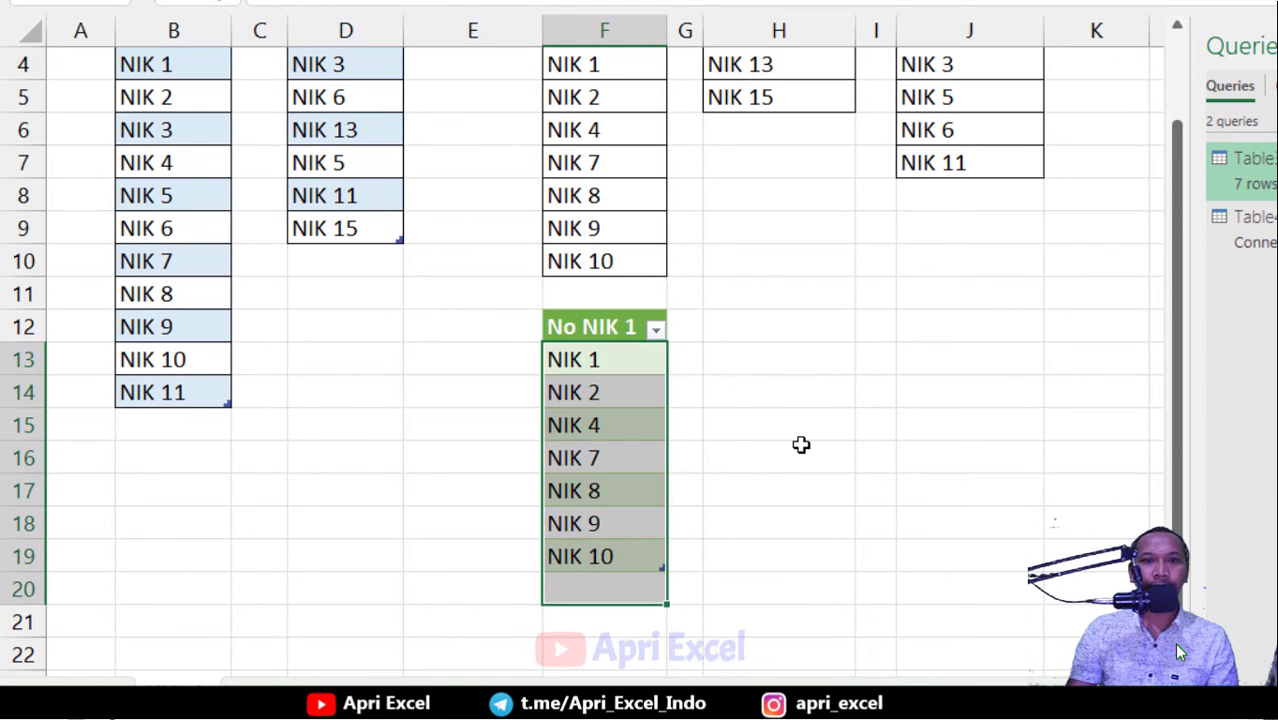
{"action": "scroll", "coordinate": [801, 445], "scroll_direction": "up", "scroll_amount": 1}
{"action": "left_click", "coordinate": [813, 237]}
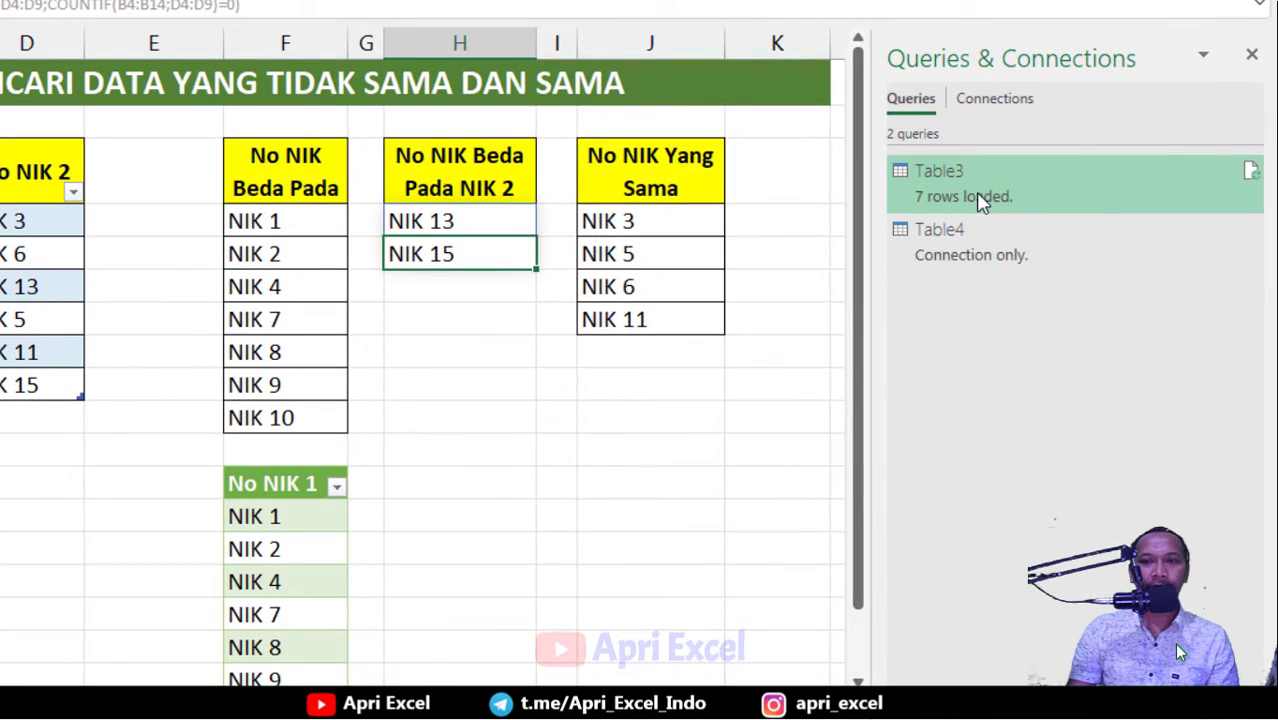
Reopen the Table3 query for editing and delete its Removed Columns and Merged Queries steps
{"action": "mouse_move", "coordinate": [1255, 180]}
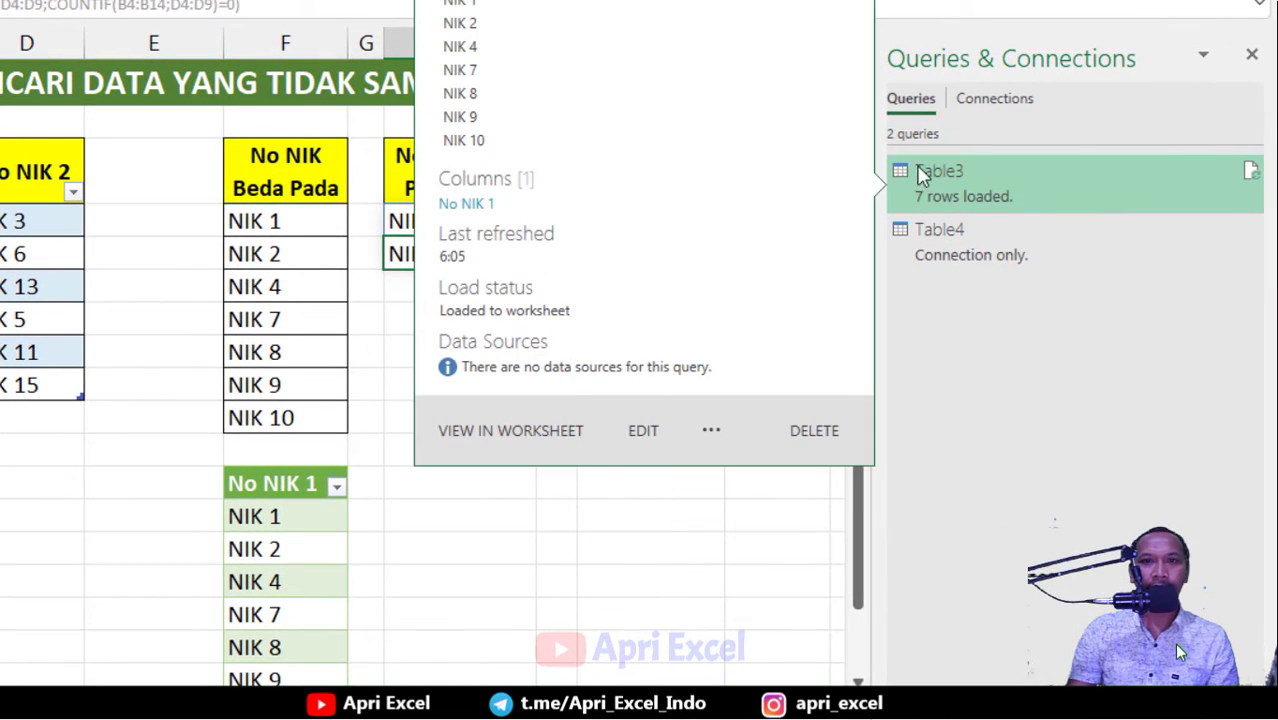
{"action": "right_click", "coordinate": [970, 183]}
{"action": "left_click", "coordinate": [1000, 258]}
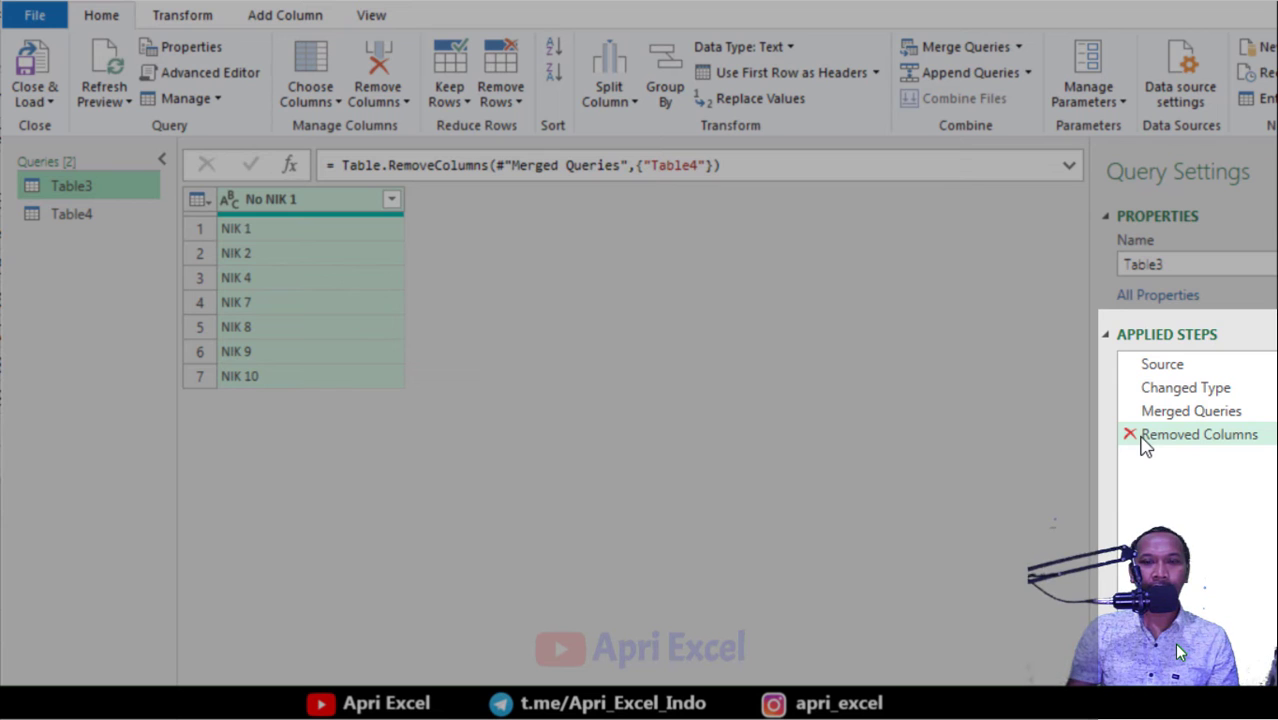
{"action": "left_click", "coordinate": [1138, 412]}
{"action": "left_click", "coordinate": [1135, 390]}
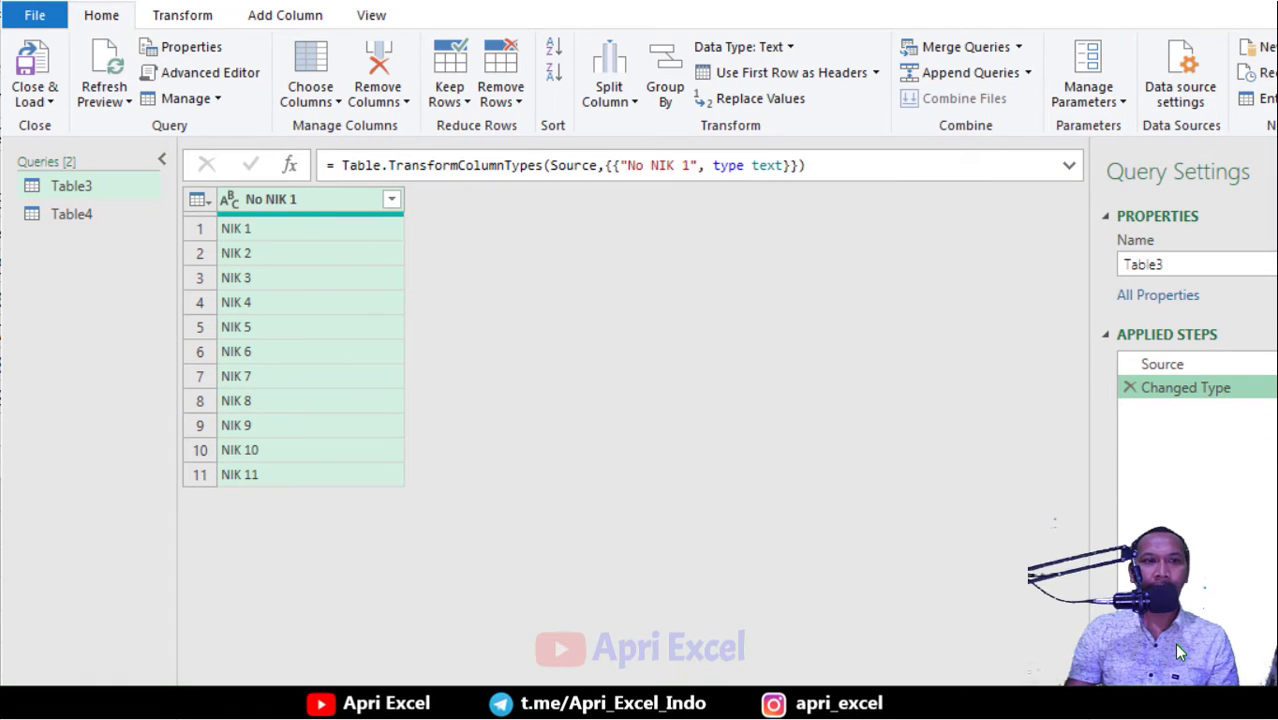
Merge the Table4 query with Table3, matching No NIK 2 to No NIK 1 with a Left Anti join
{"action": "left_click", "coordinate": [70, 216]}
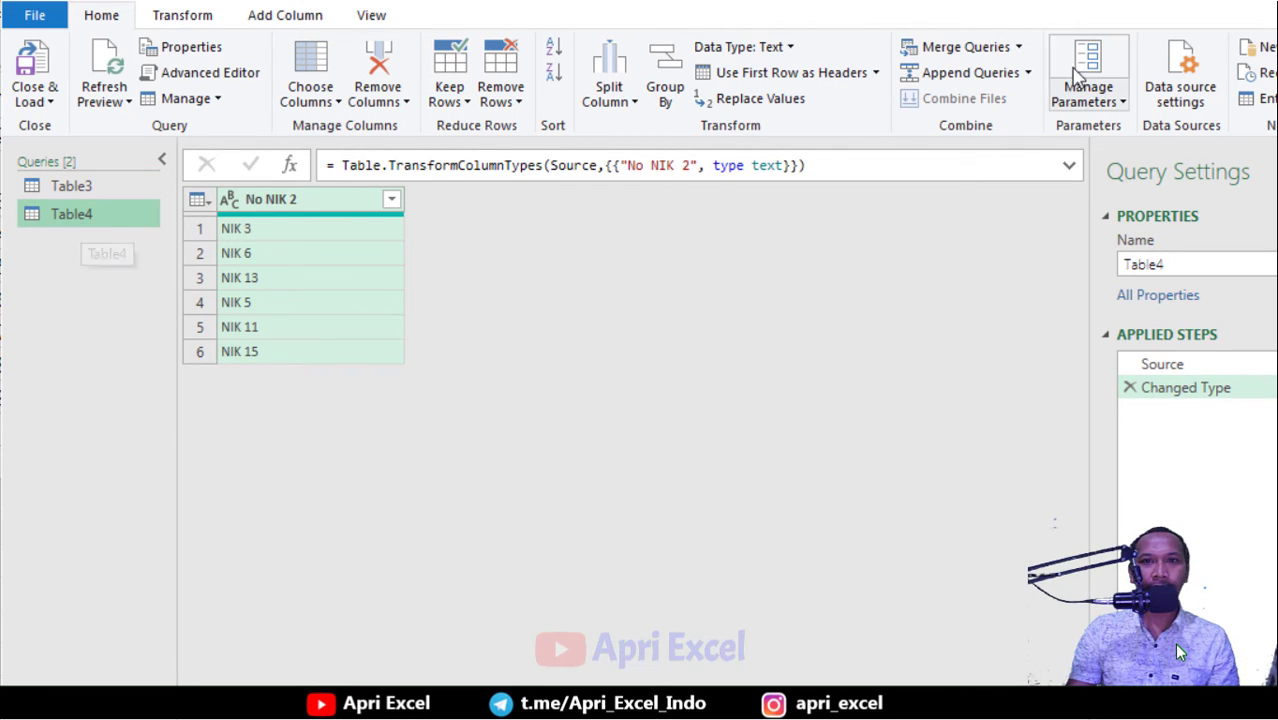
{"action": "left_click", "coordinate": [983, 52]}
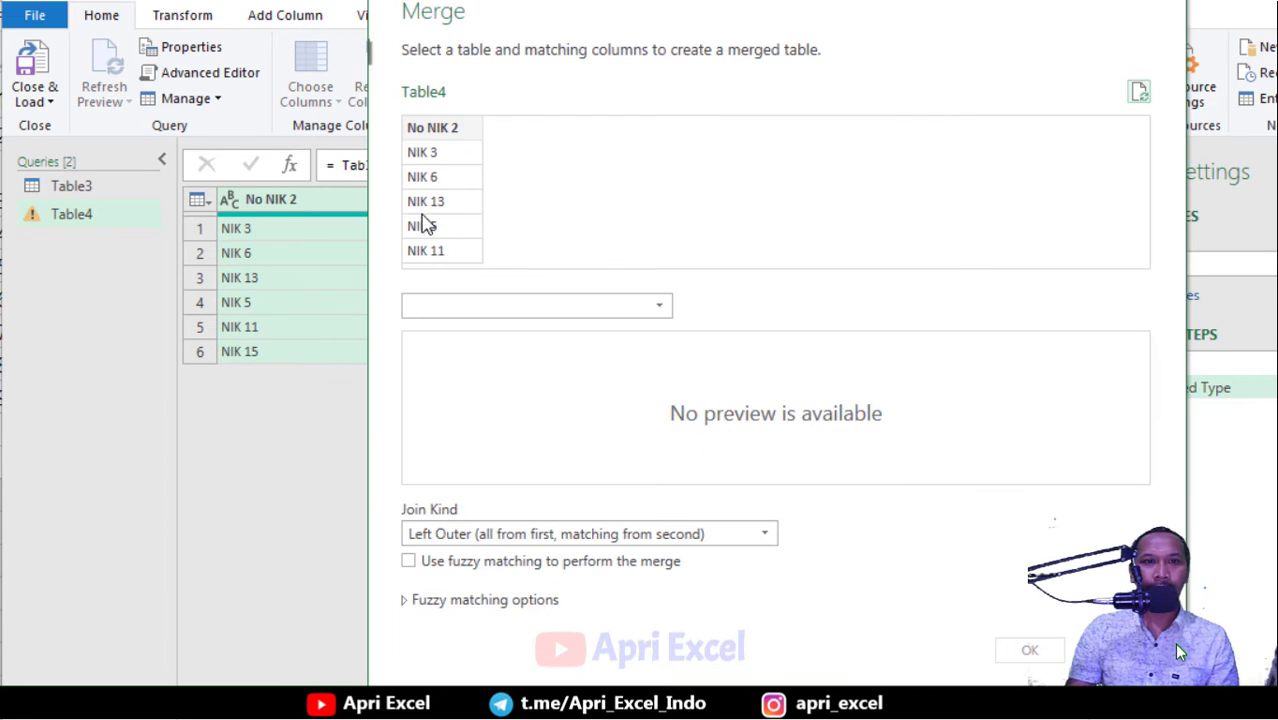
{"action": "left_click", "coordinate": [458, 306]}
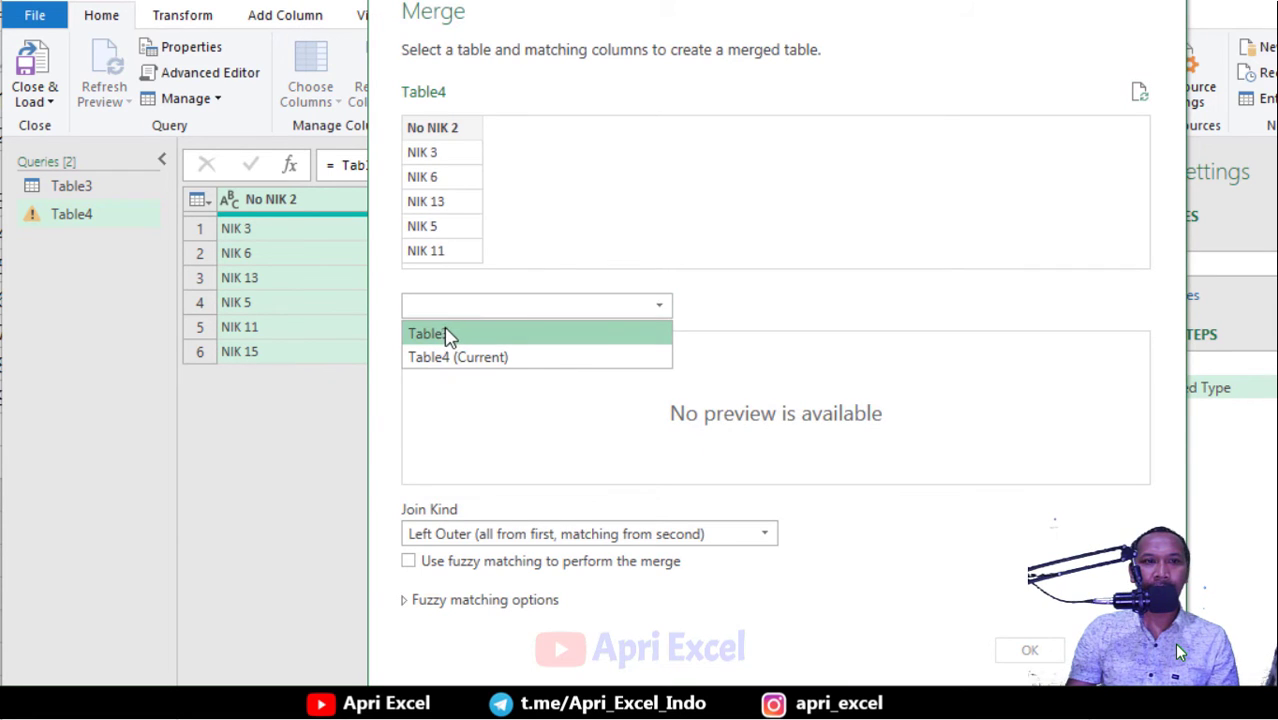
{"action": "left_click", "coordinate": [447, 335]}
{"action": "left_click", "coordinate": [453, 536]}
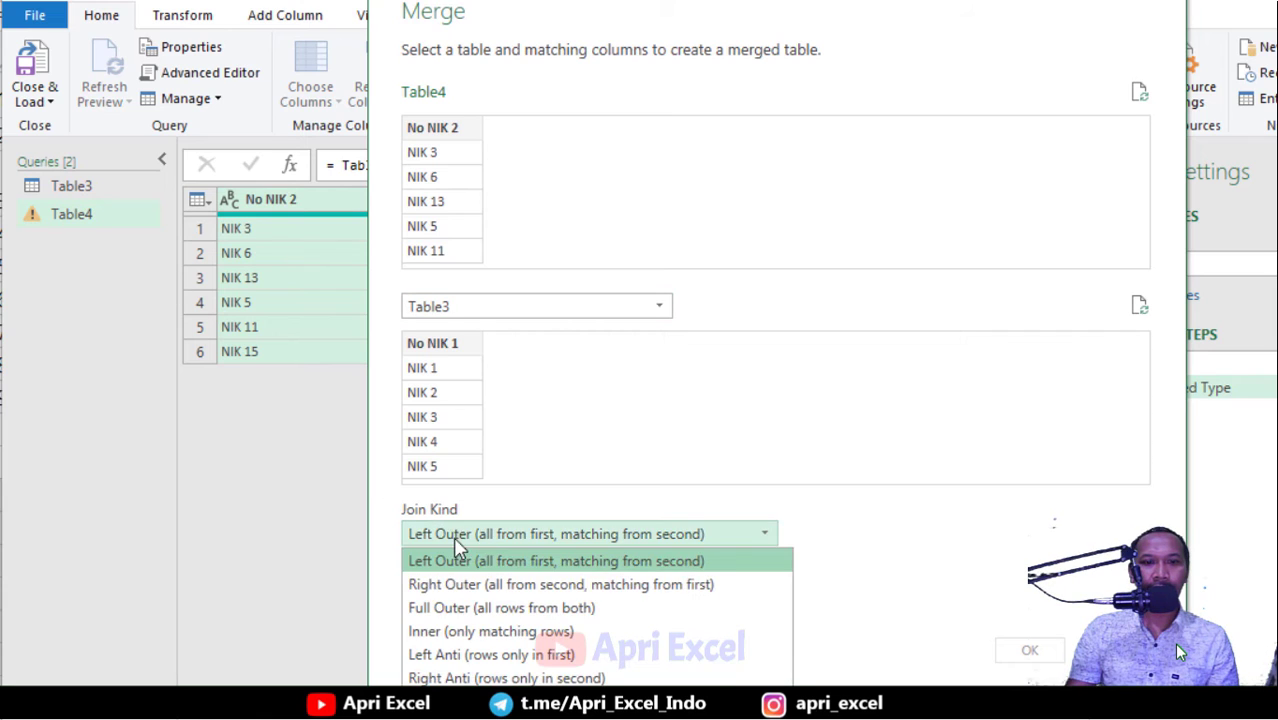
{"action": "left_click", "coordinate": [478, 655]}
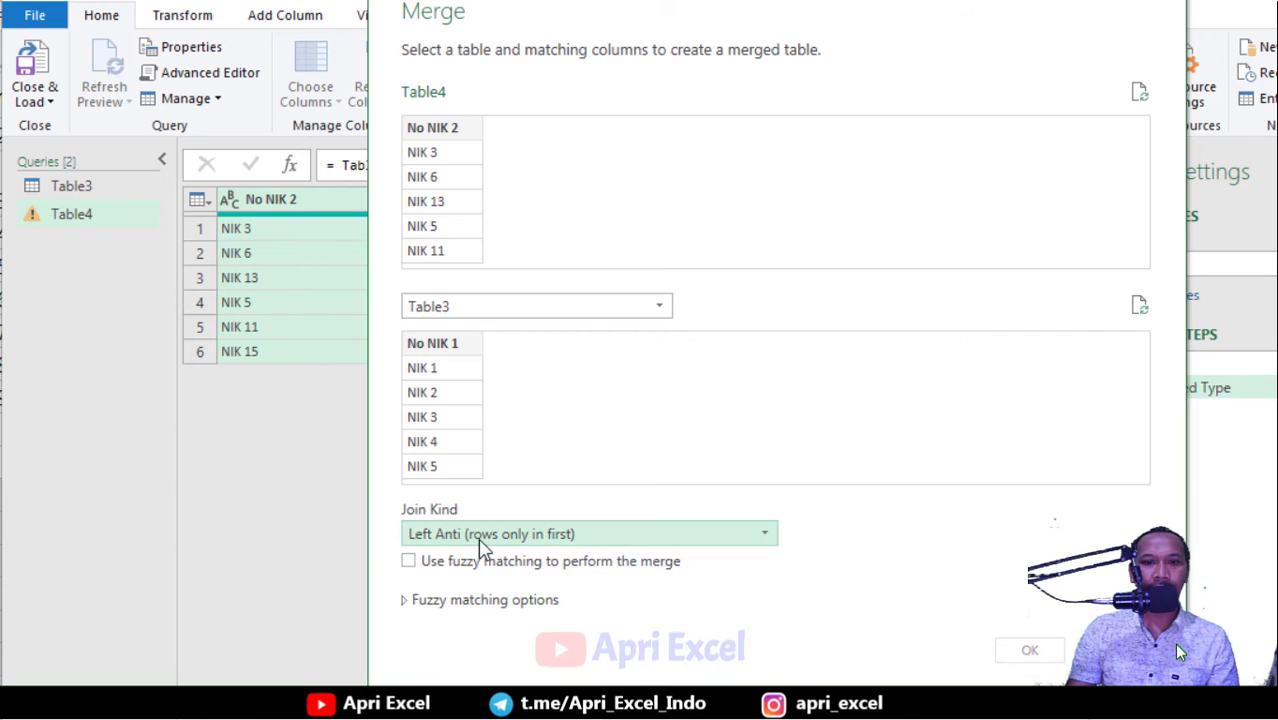
{"action": "left_click", "coordinate": [463, 350]}
{"action": "left_click", "coordinate": [455, 130]}
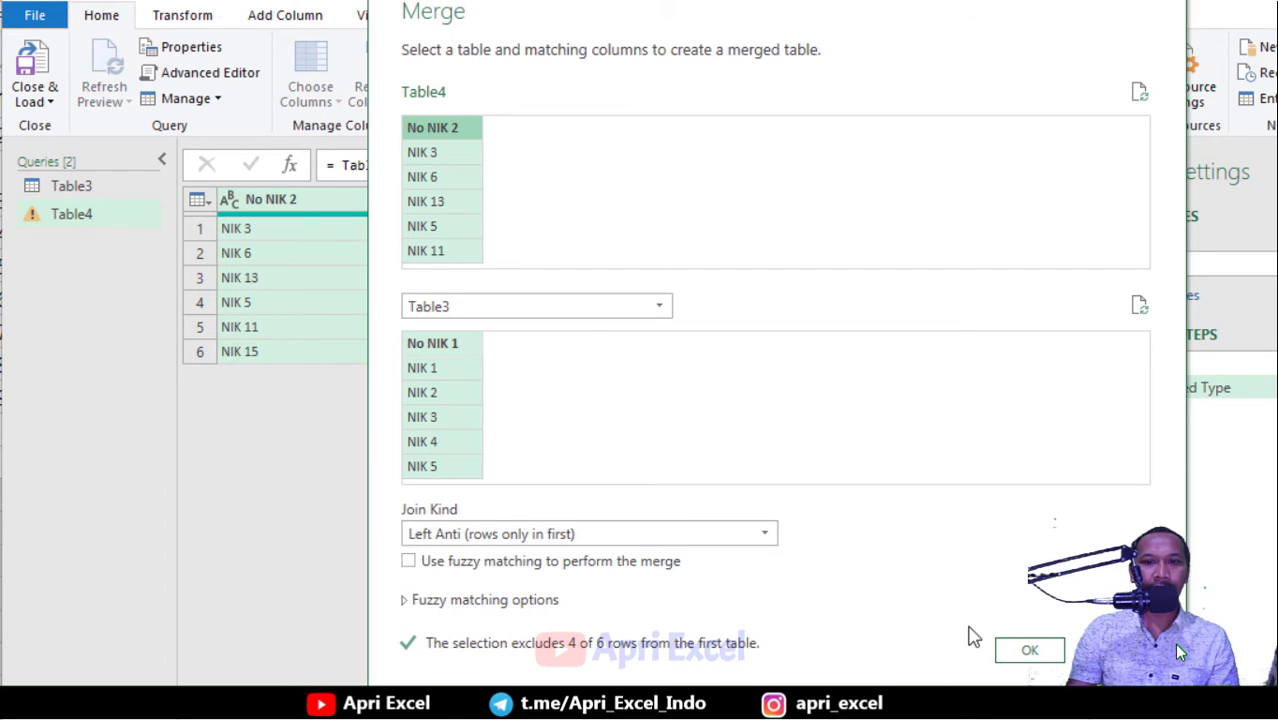
{"action": "left_click", "coordinate": [1021, 651]}
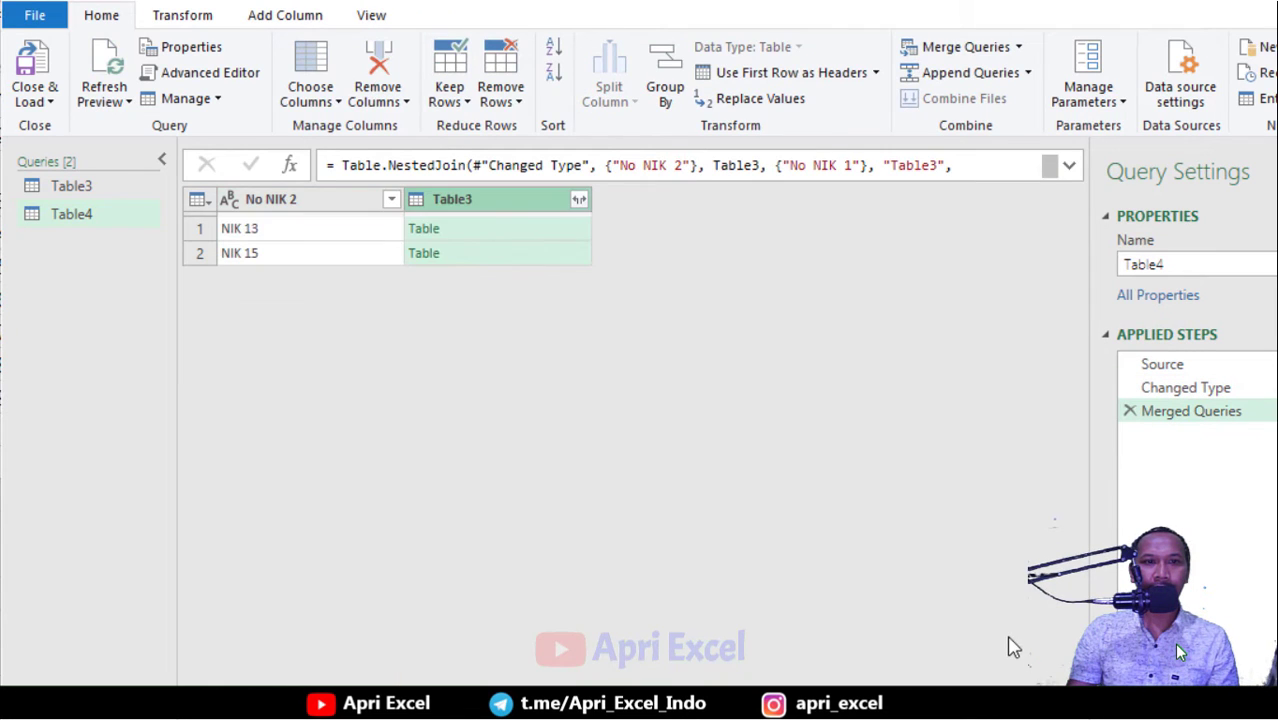
Remove the nested Table3 column from the merged Table4 query
{"action": "left_click", "coordinate": [310, 207]}
{"action": "left_click", "coordinate": [497, 208]}
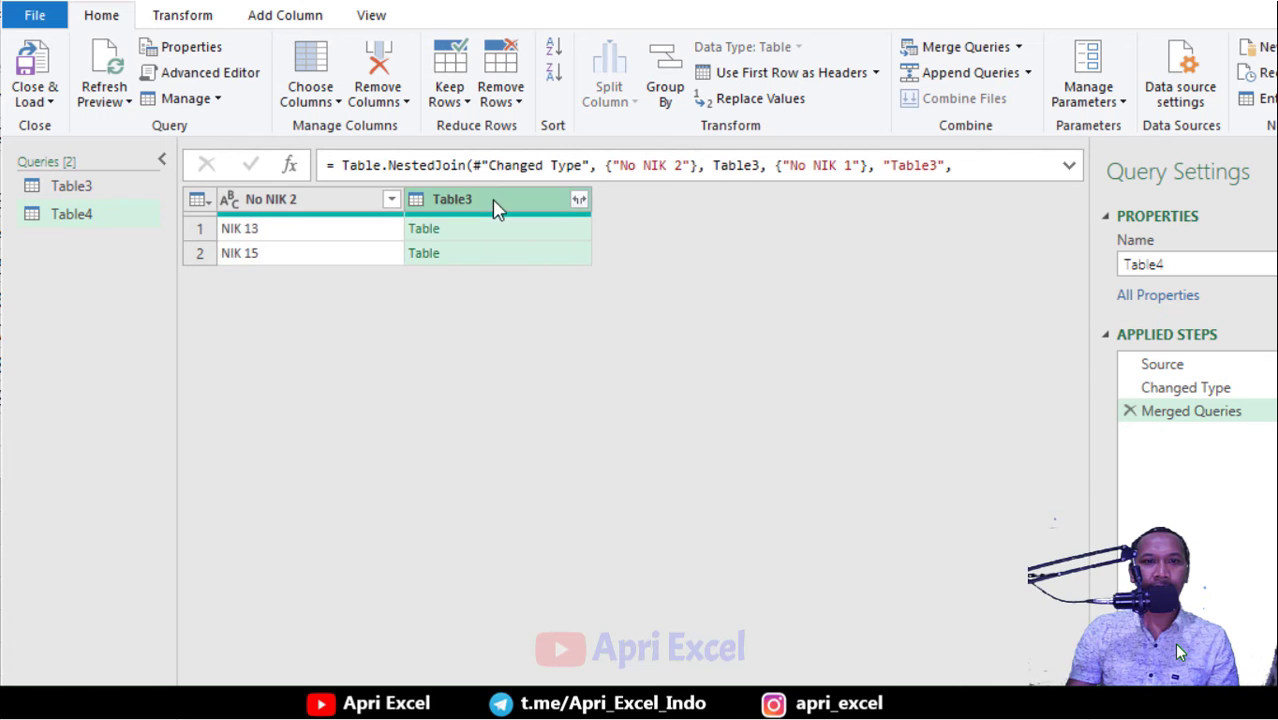
{"action": "right_click", "coordinate": [491, 208]}
{"action": "left_click", "coordinate": [502, 250]}
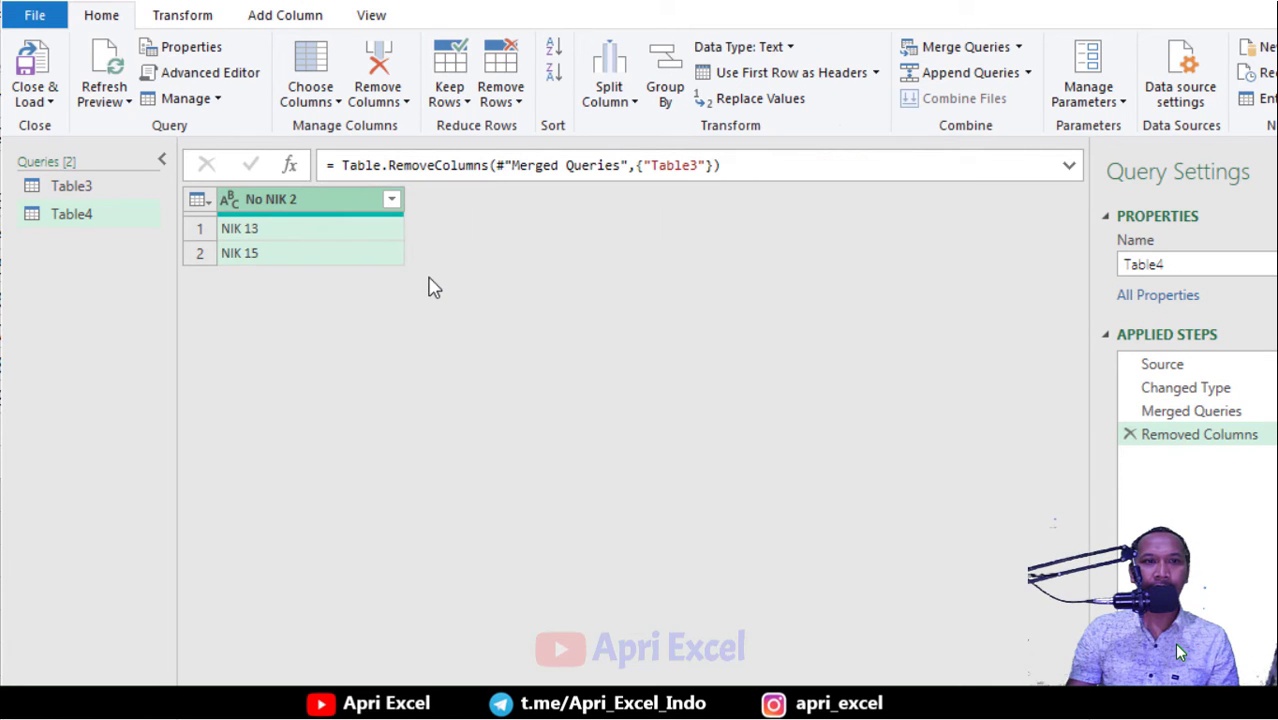
Close the query editor and load Table4 as a table on the existing worksheet at H7
{"action": "left_click", "coordinate": [48, 106]}
{"action": "left_click", "coordinate": [78, 131]}
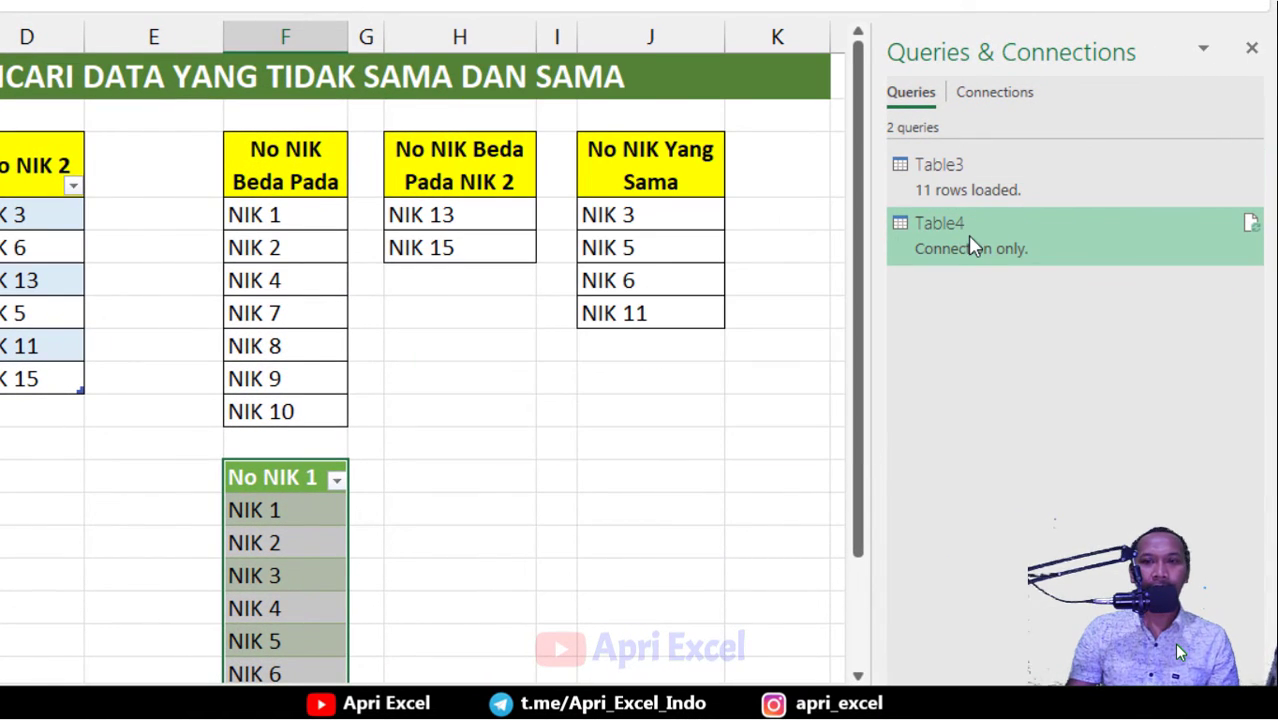
{"action": "right_click", "coordinate": [1032, 255]}
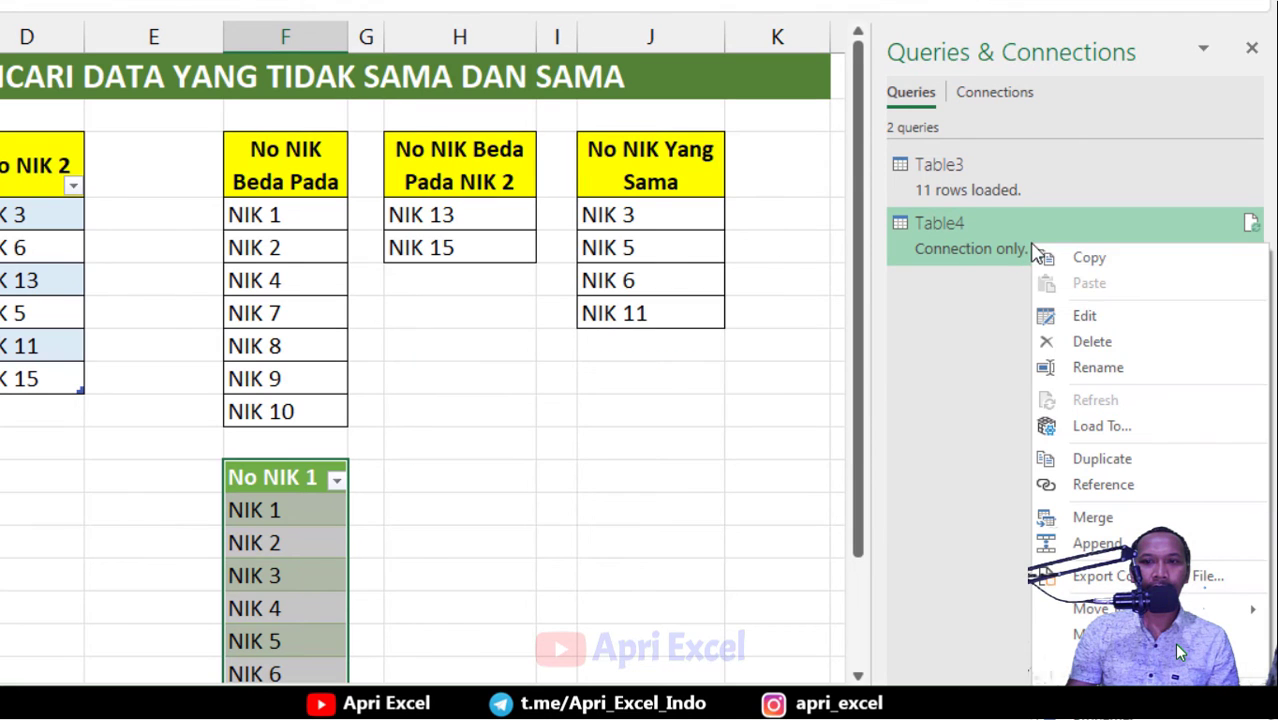
{"action": "left_click", "coordinate": [1096, 426]}
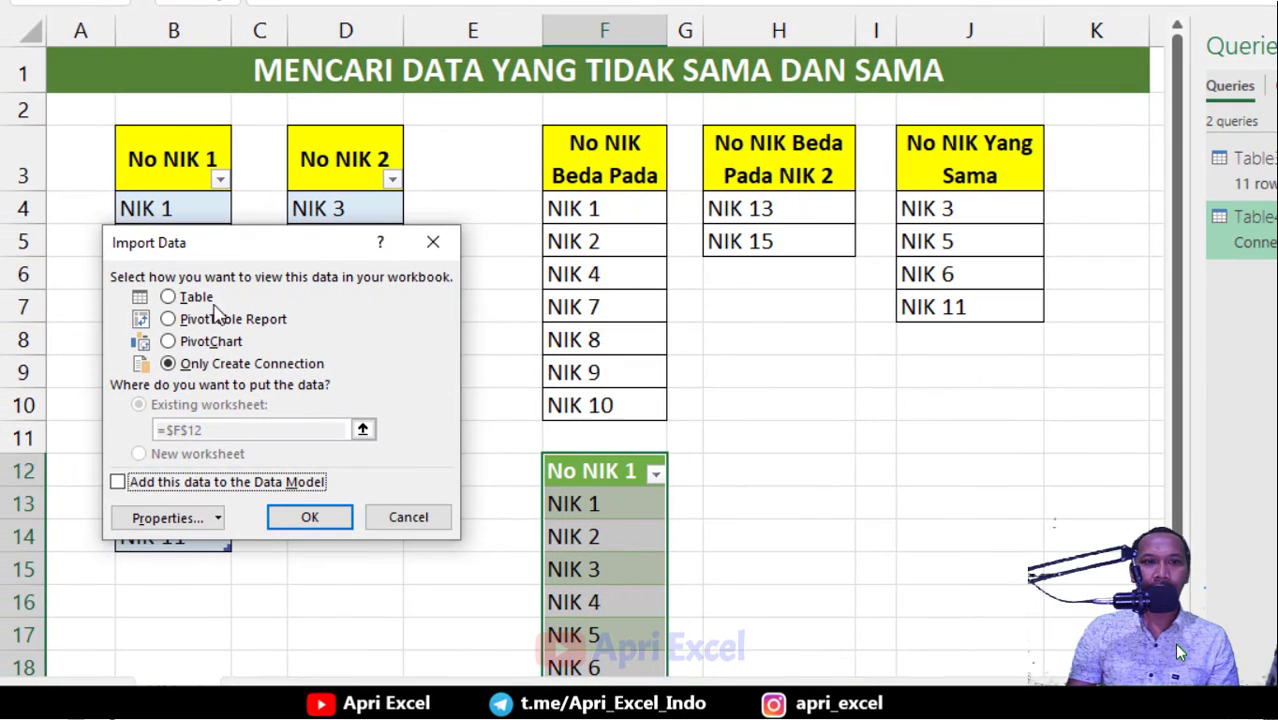
{"action": "left_click", "coordinate": [195, 297]}
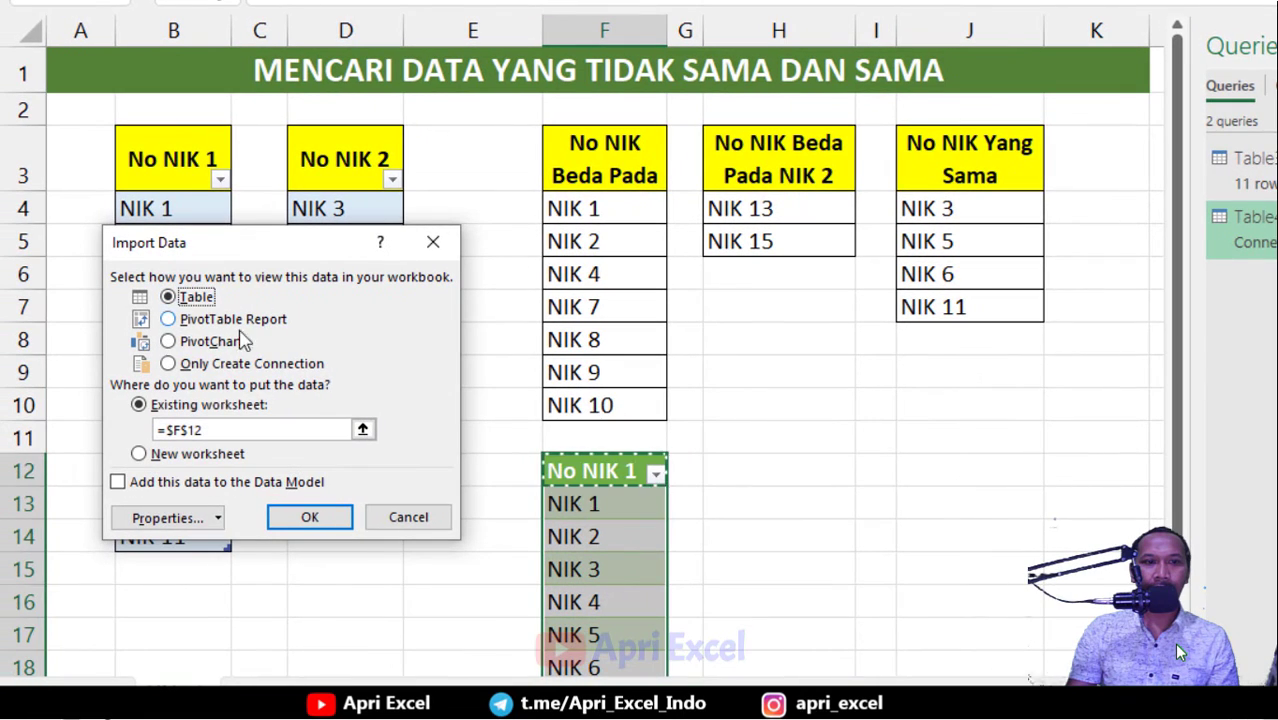
{"action": "left_click", "coordinate": [795, 310]}
{"action": "left_click", "coordinate": [310, 517]}
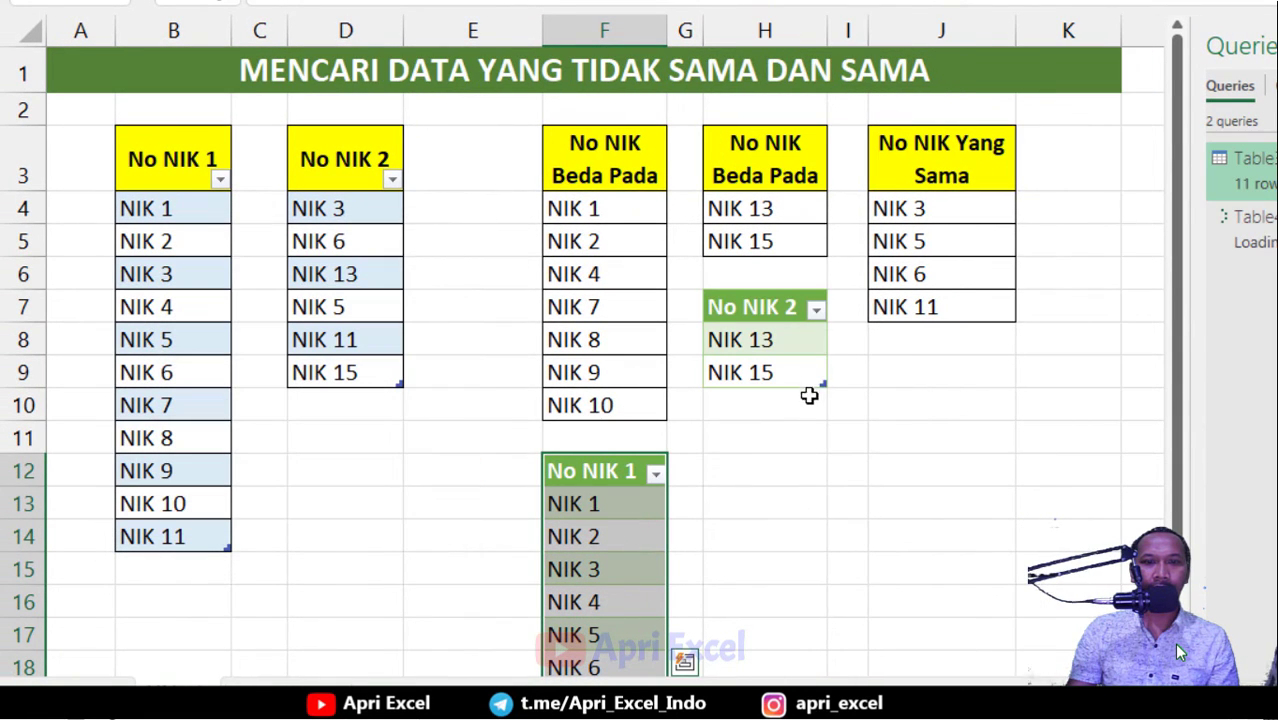
{"action": "left_click", "coordinate": [755, 290]}
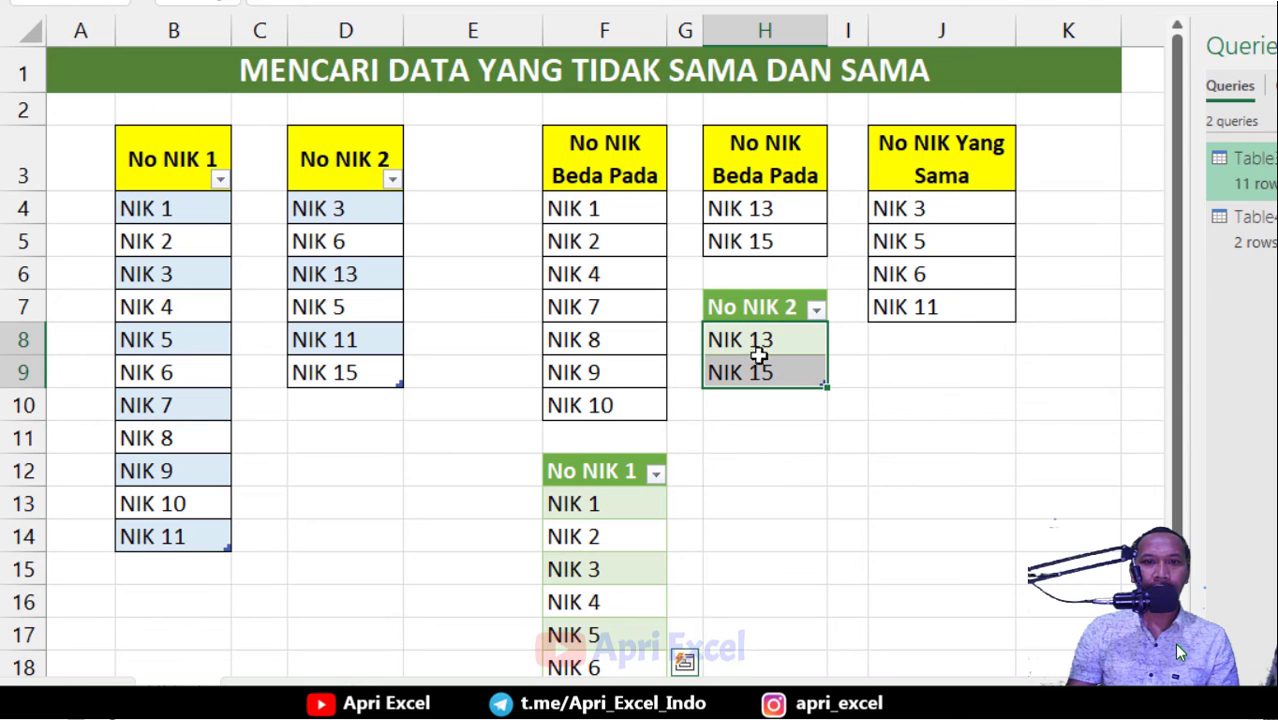
{"action": "left_click", "coordinate": [983, 428]}
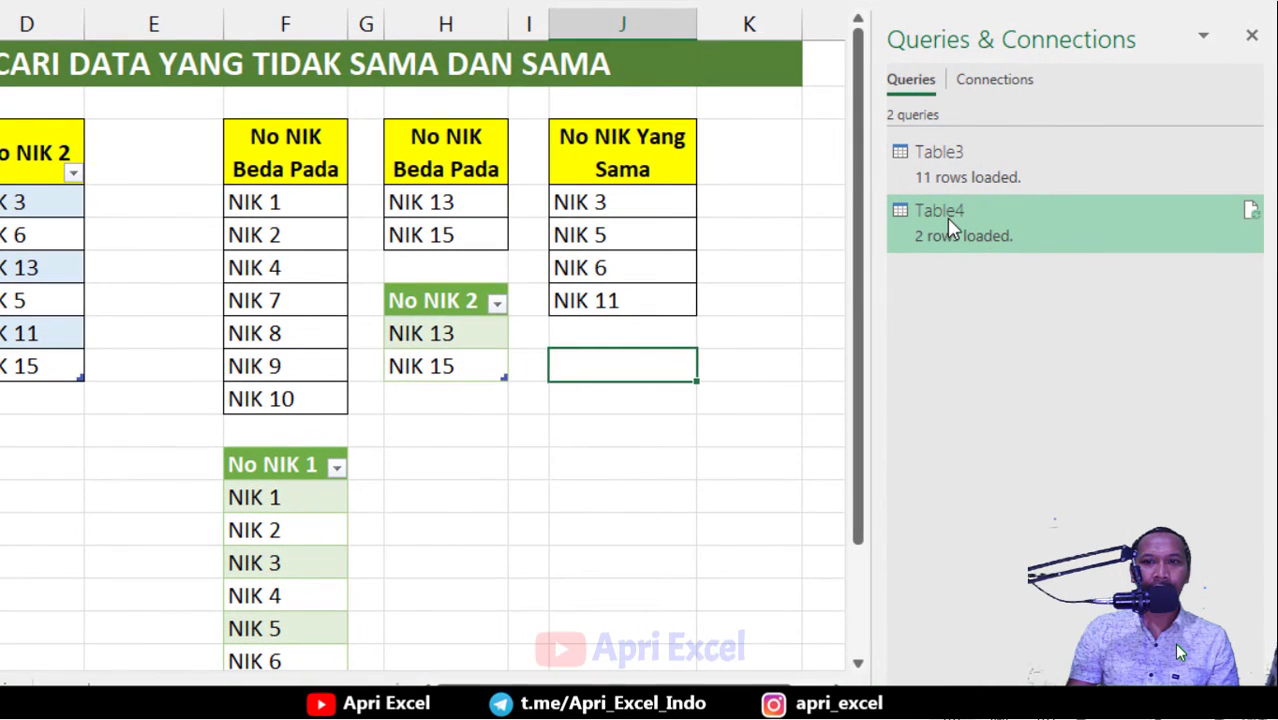
Reopen the Table4 query for editing and delete its Removed Columns and Merged Queries steps
{"action": "right_click", "coordinate": [1269, 228]}
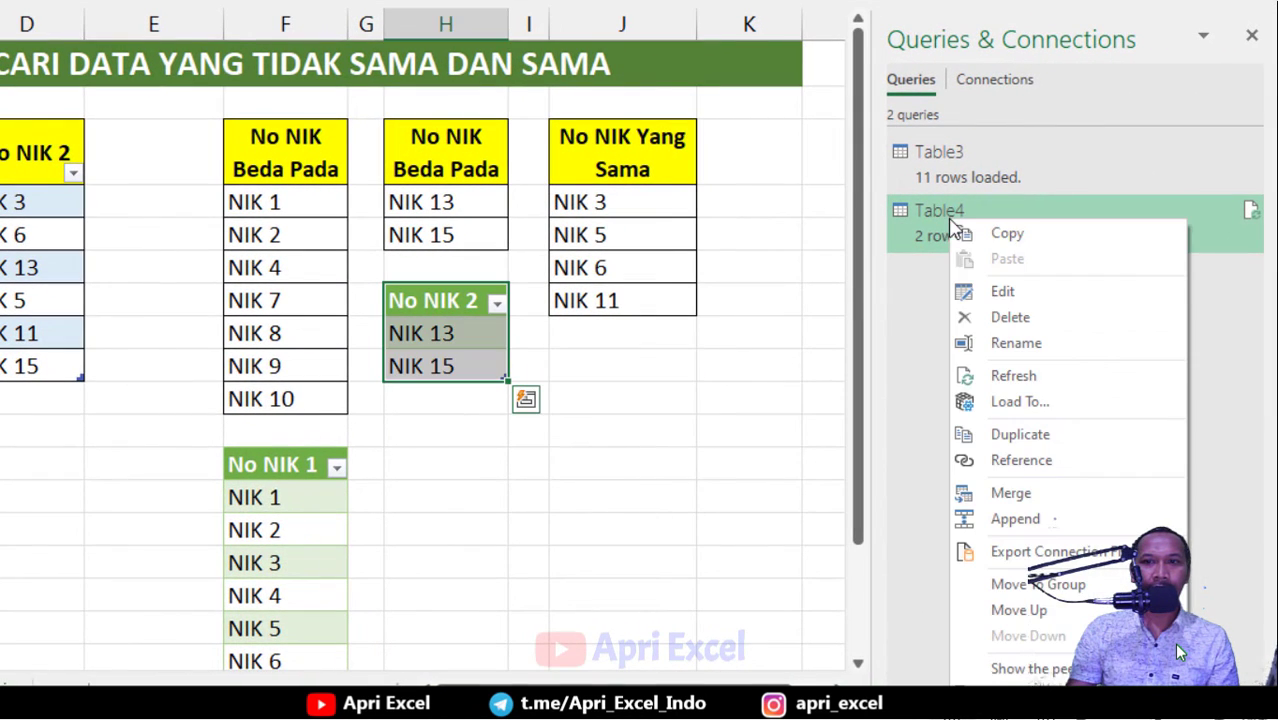
{"action": "left_click", "coordinate": [966, 291]}
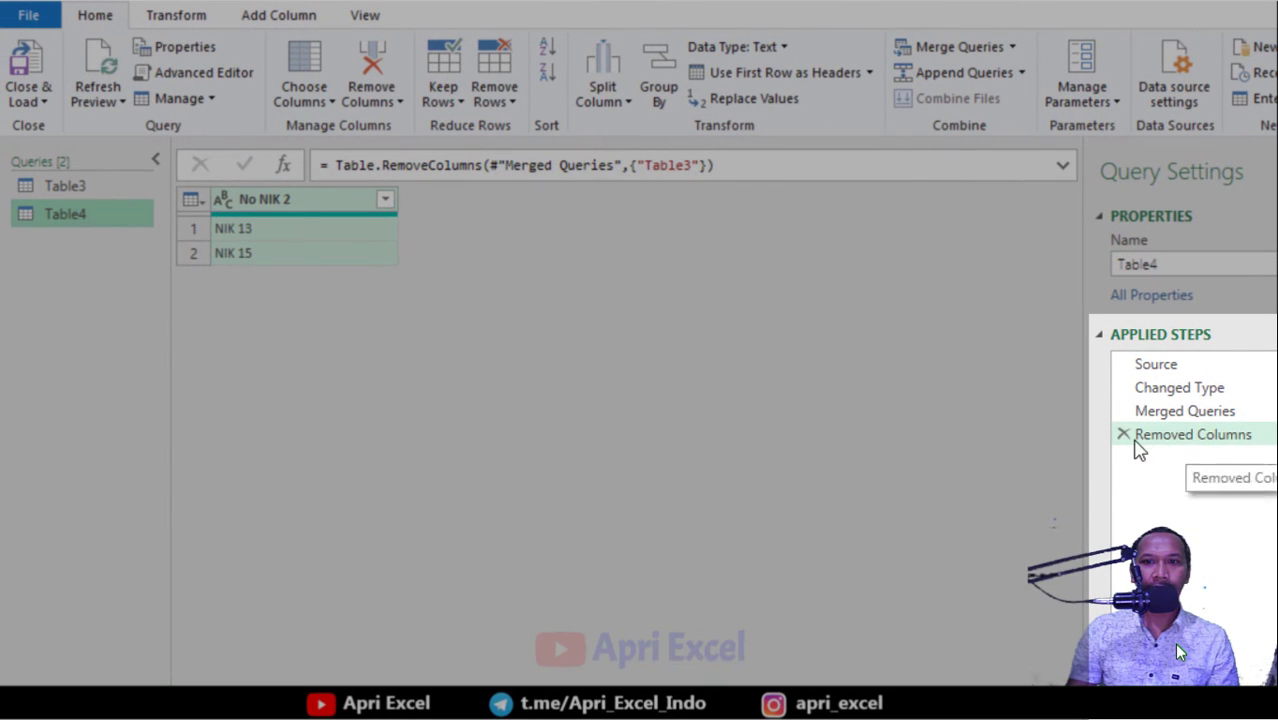
{"action": "left_click", "coordinate": [1127, 434]}
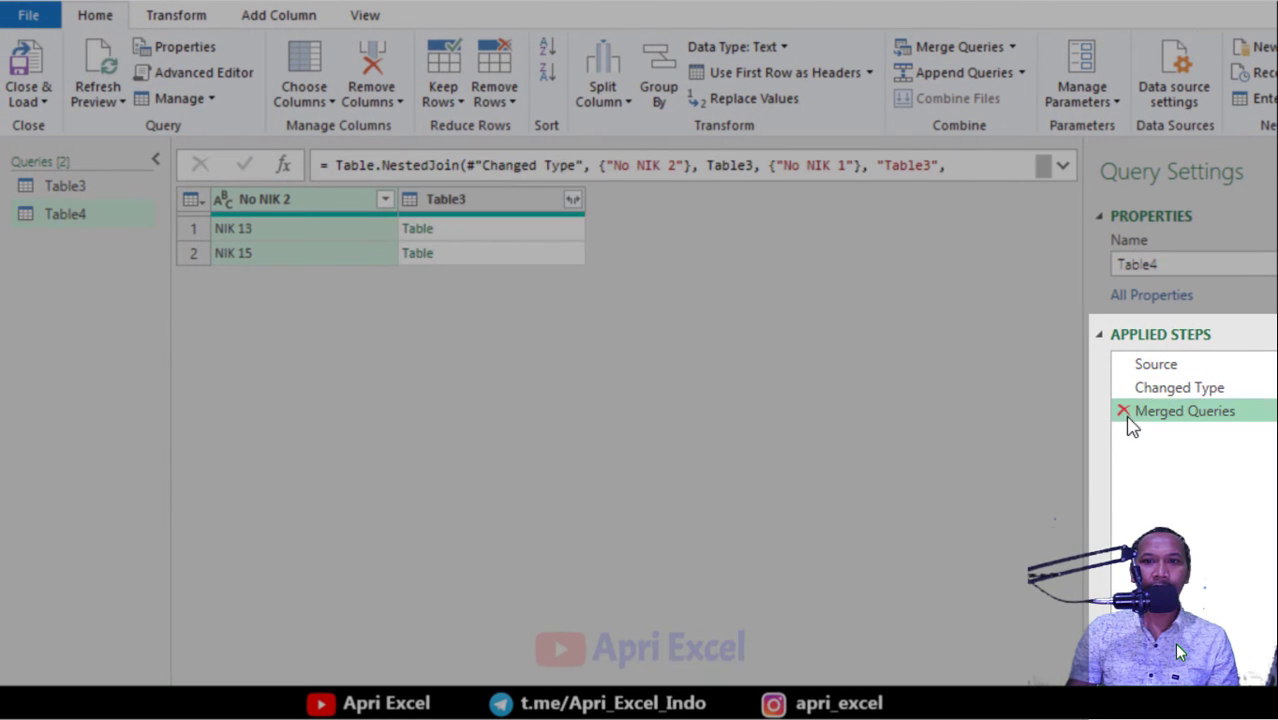
{"action": "left_click", "coordinate": [1123, 411]}
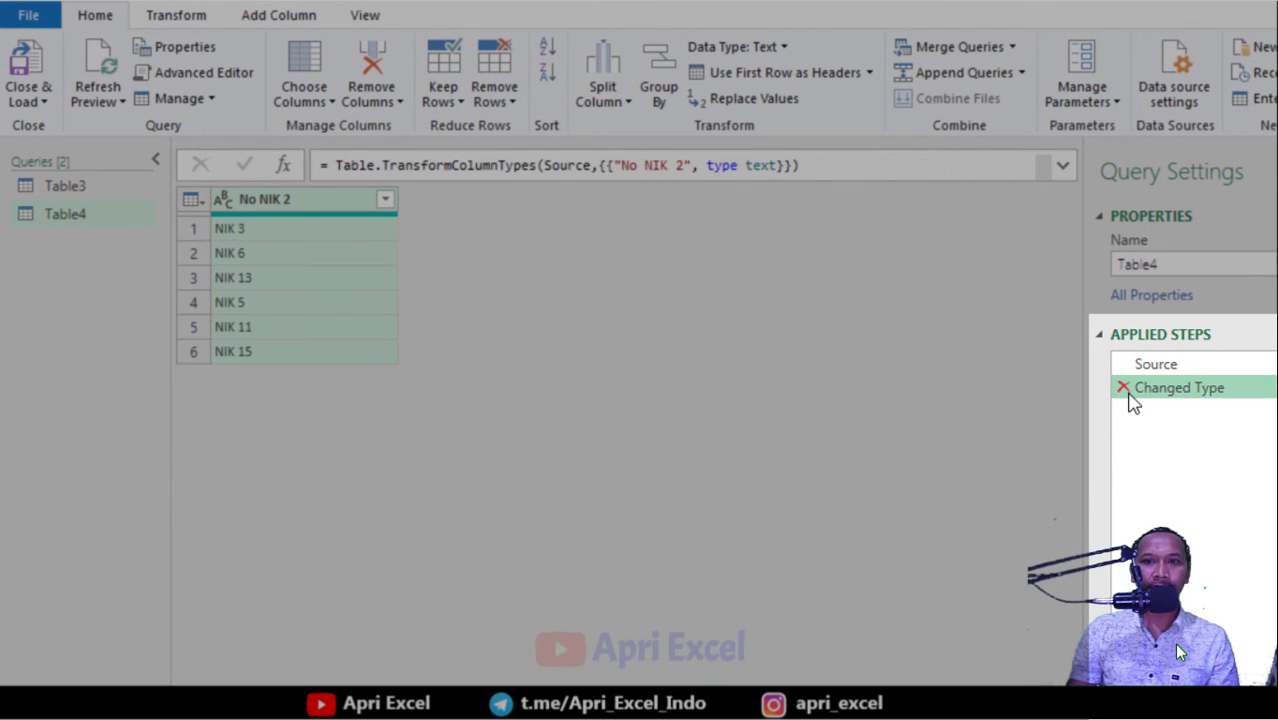
Merge the Table4 query with Table3, matching No NIK 2 to No NIK 1 with a Right Outer join
{"action": "left_click", "coordinate": [78, 193]}
{"action": "left_click", "coordinate": [78, 215]}
{"action": "left_click", "coordinate": [82, 192]}
{"action": "left_click", "coordinate": [80, 214]}
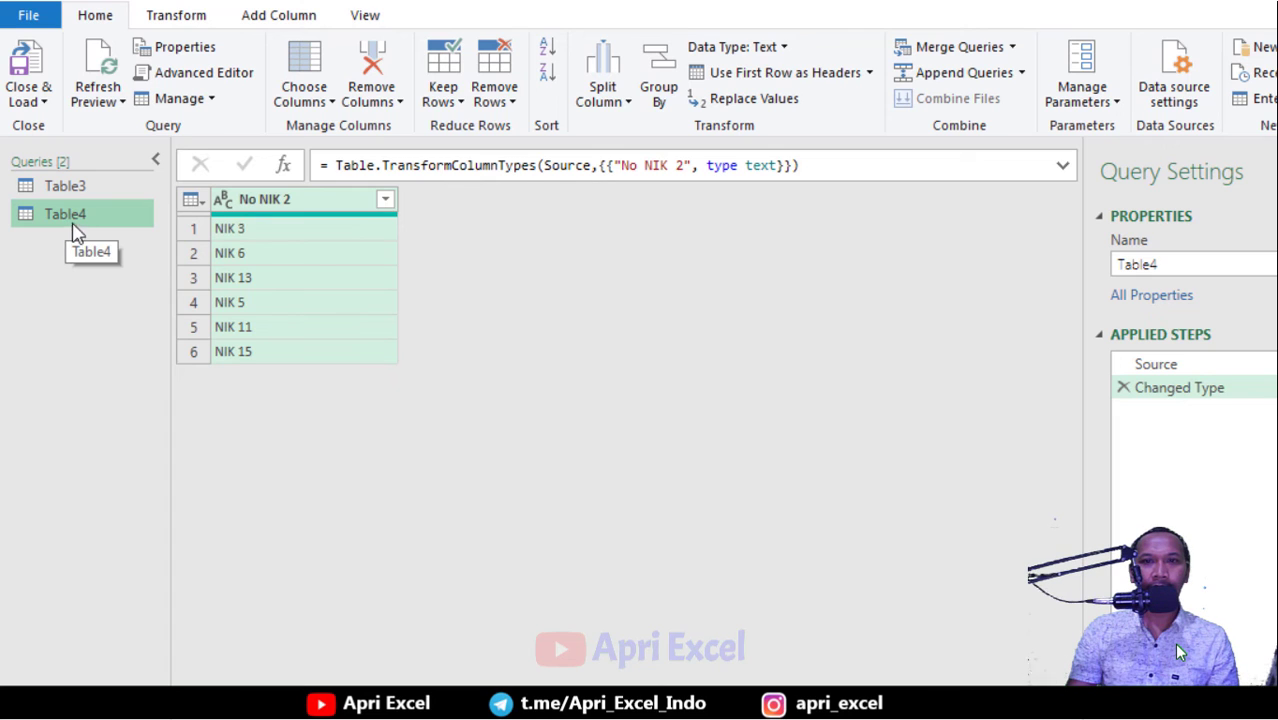
{"action": "left_click", "coordinate": [957, 50]}
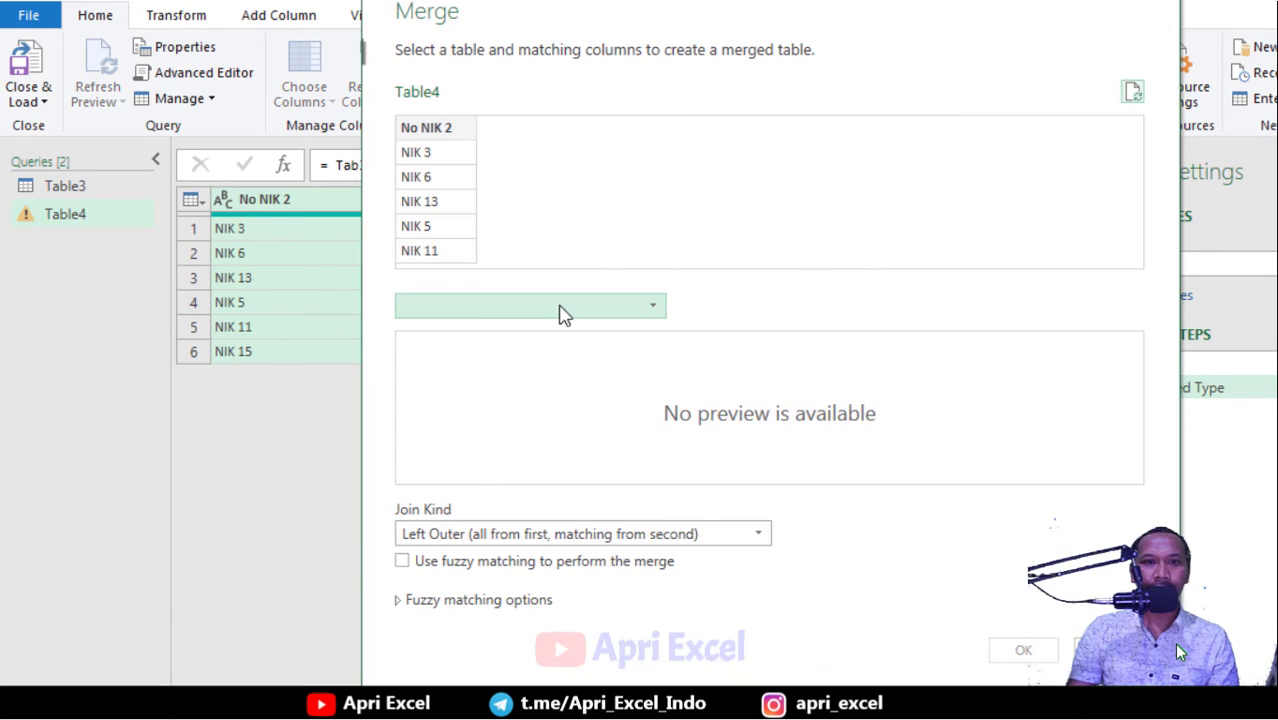
{"action": "left_click", "coordinate": [559, 306]}
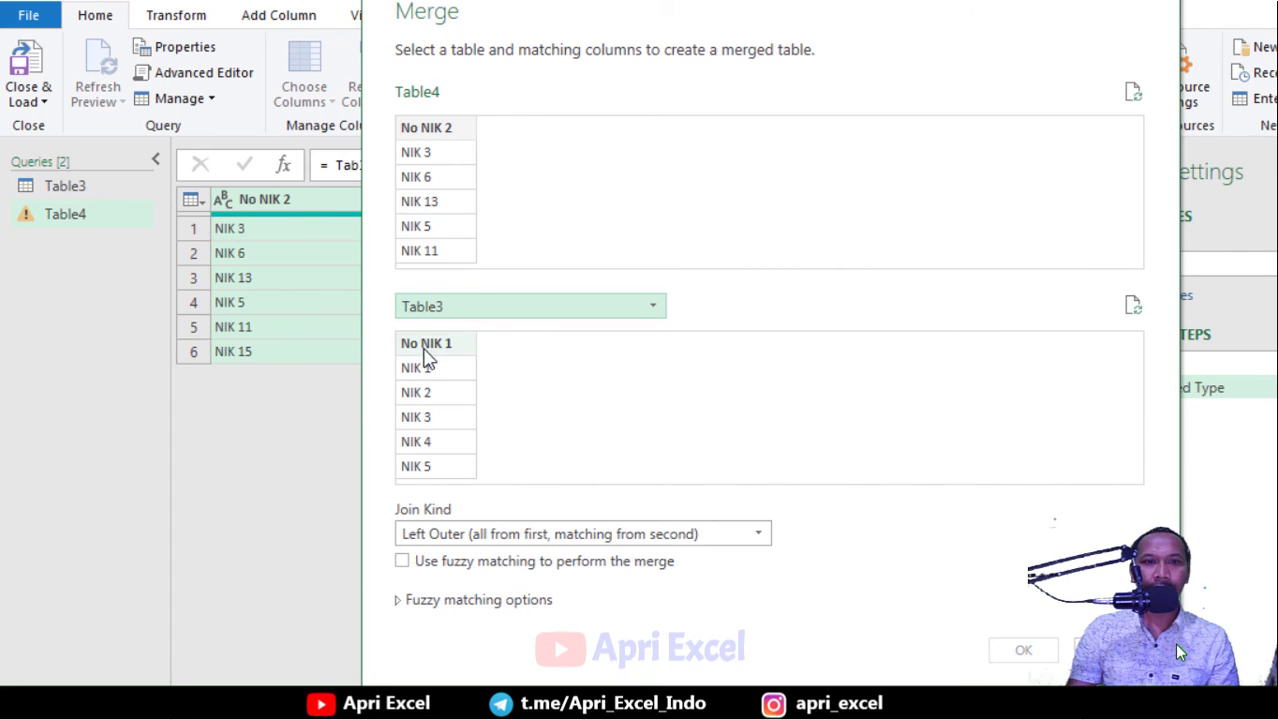
{"action": "left_click", "coordinate": [424, 349]}
{"action": "left_click", "coordinate": [424, 147]}
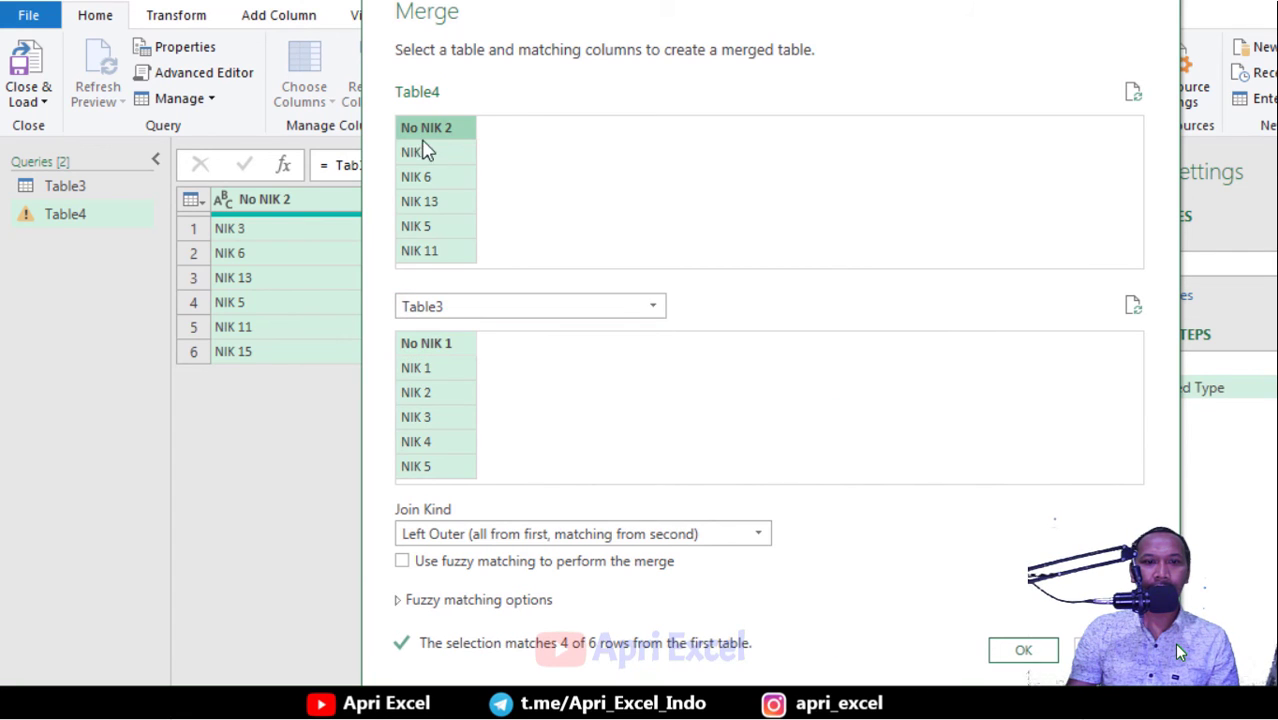
{"action": "left_click", "coordinate": [519, 535]}
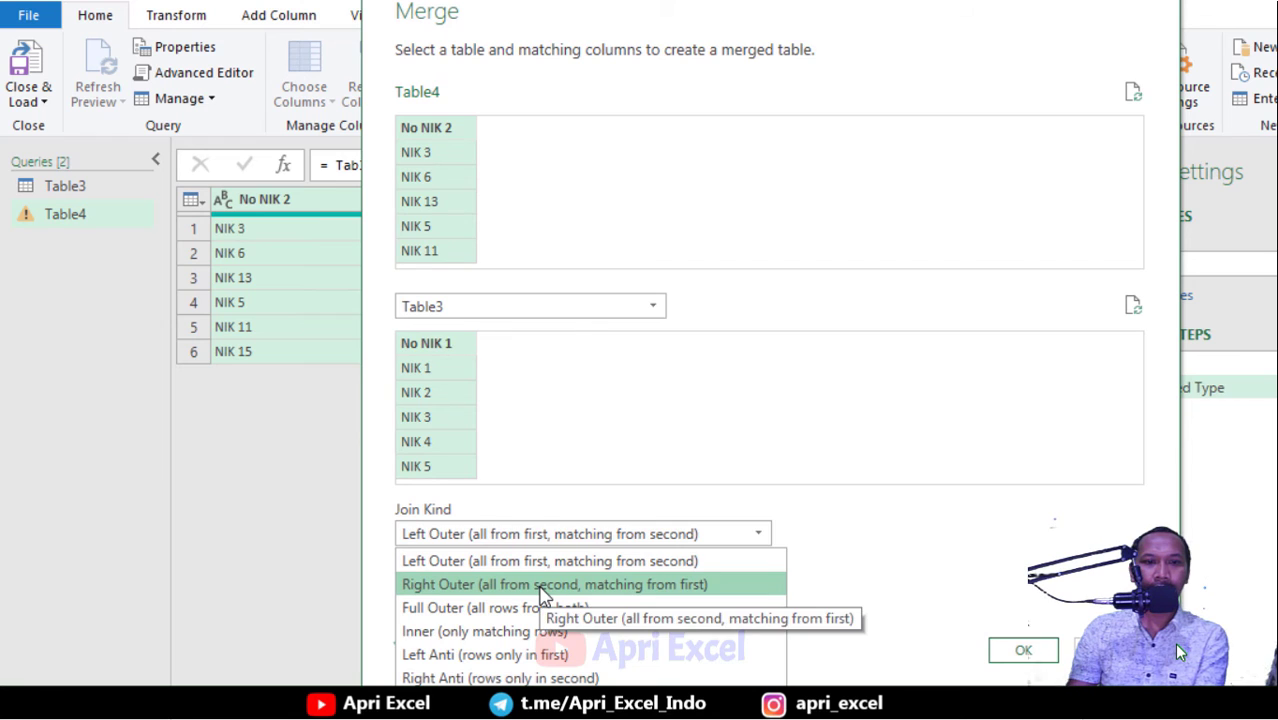
{"action": "left_click", "coordinate": [542, 586]}
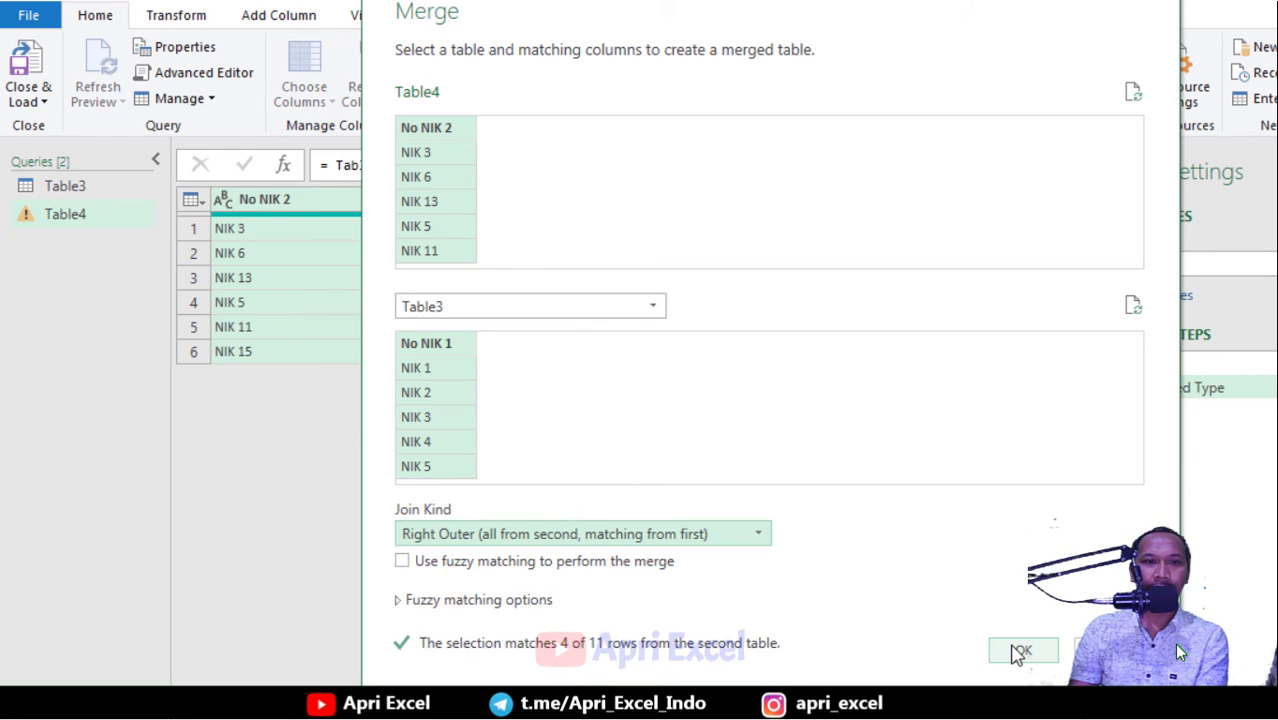
{"action": "left_click", "coordinate": [1018, 652]}
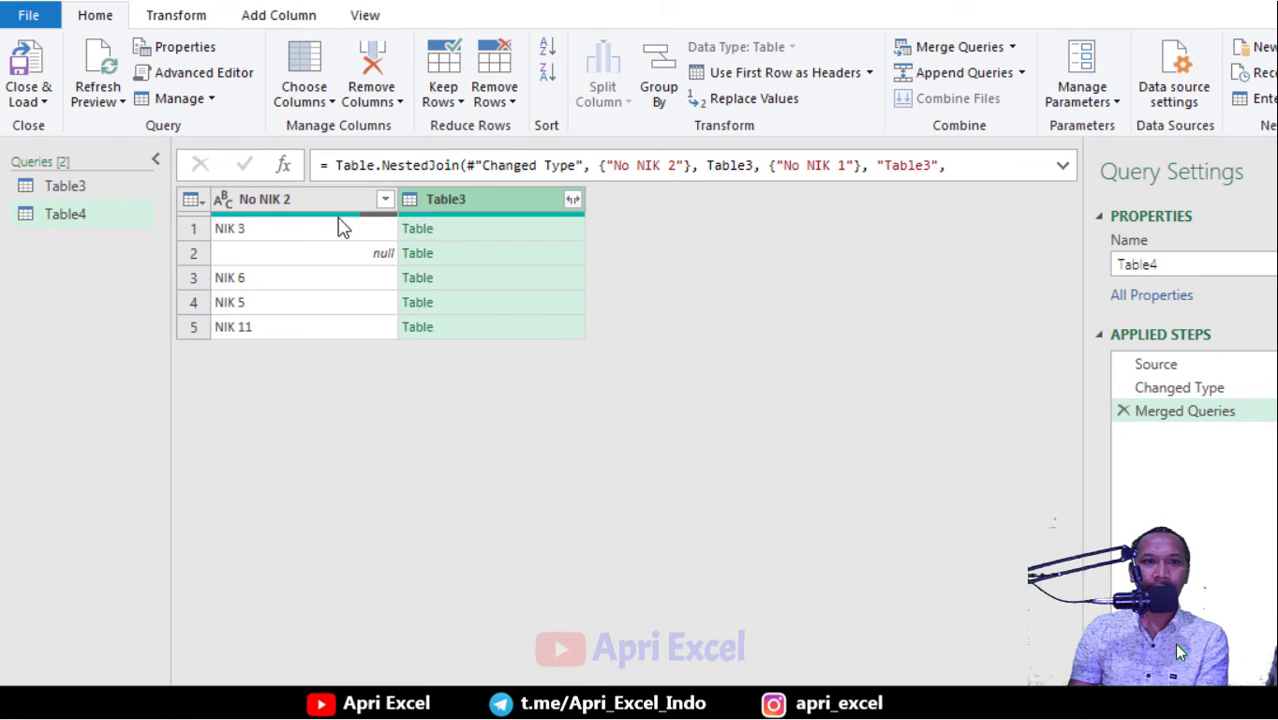
Filter the null entries out of the No NIK 2 column
{"action": "left_click", "coordinate": [366, 203]}
{"action": "left_click", "coordinate": [385, 202]}
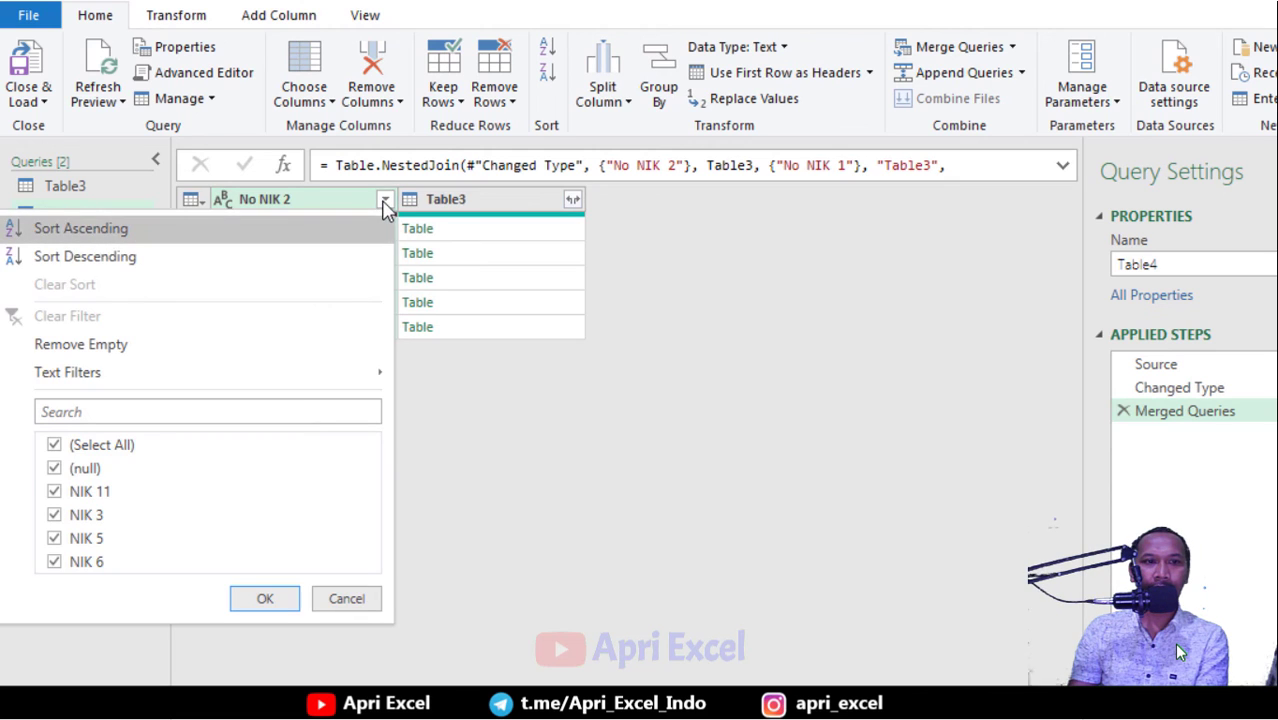
{"action": "left_click", "coordinate": [76, 470]}
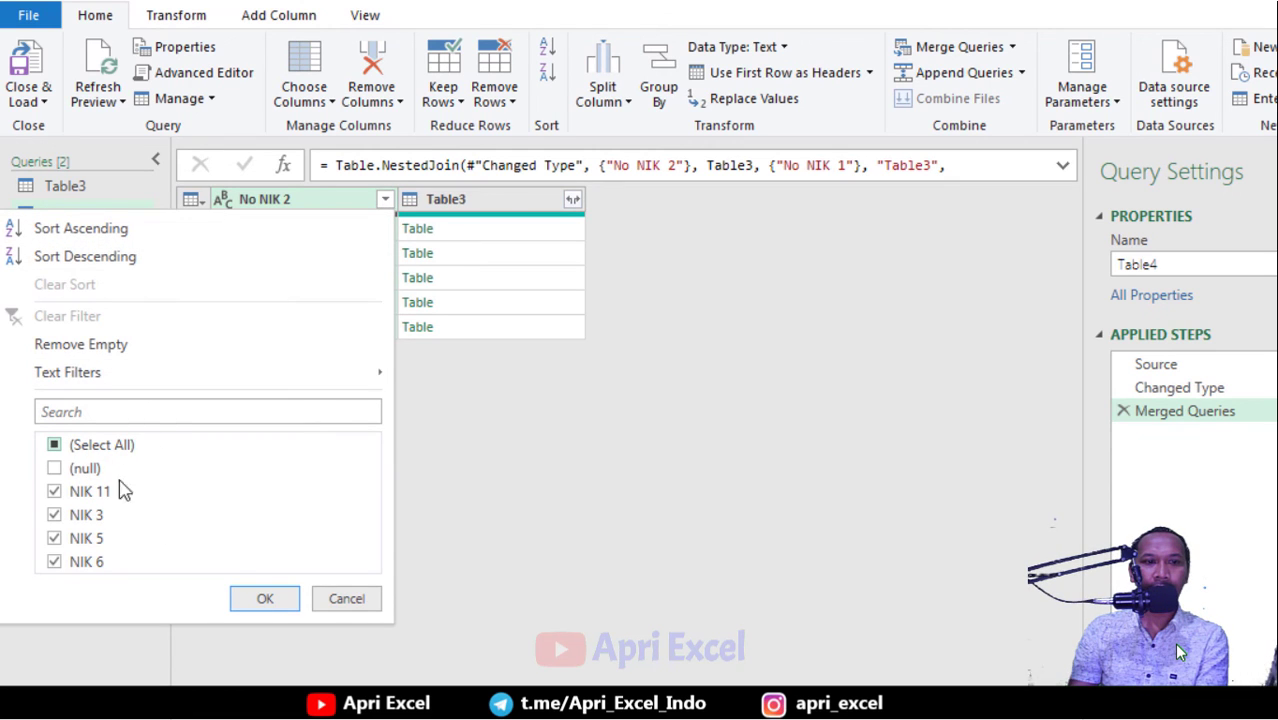
{"action": "left_click", "coordinate": [264, 599]}
Remove the nested Table3 column from the filtered Table4 query
{"action": "left_click", "coordinate": [460, 203]}
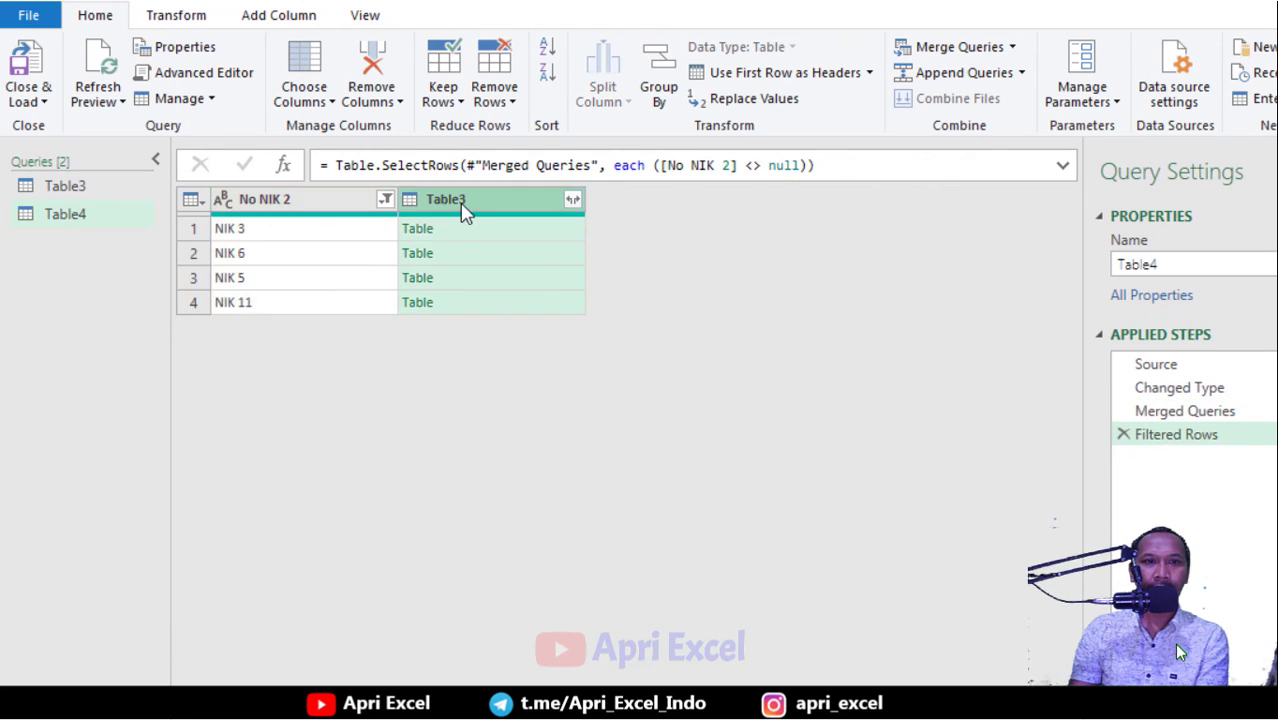
{"action": "right_click", "coordinate": [462, 205]}
{"action": "left_click", "coordinate": [495, 250]}
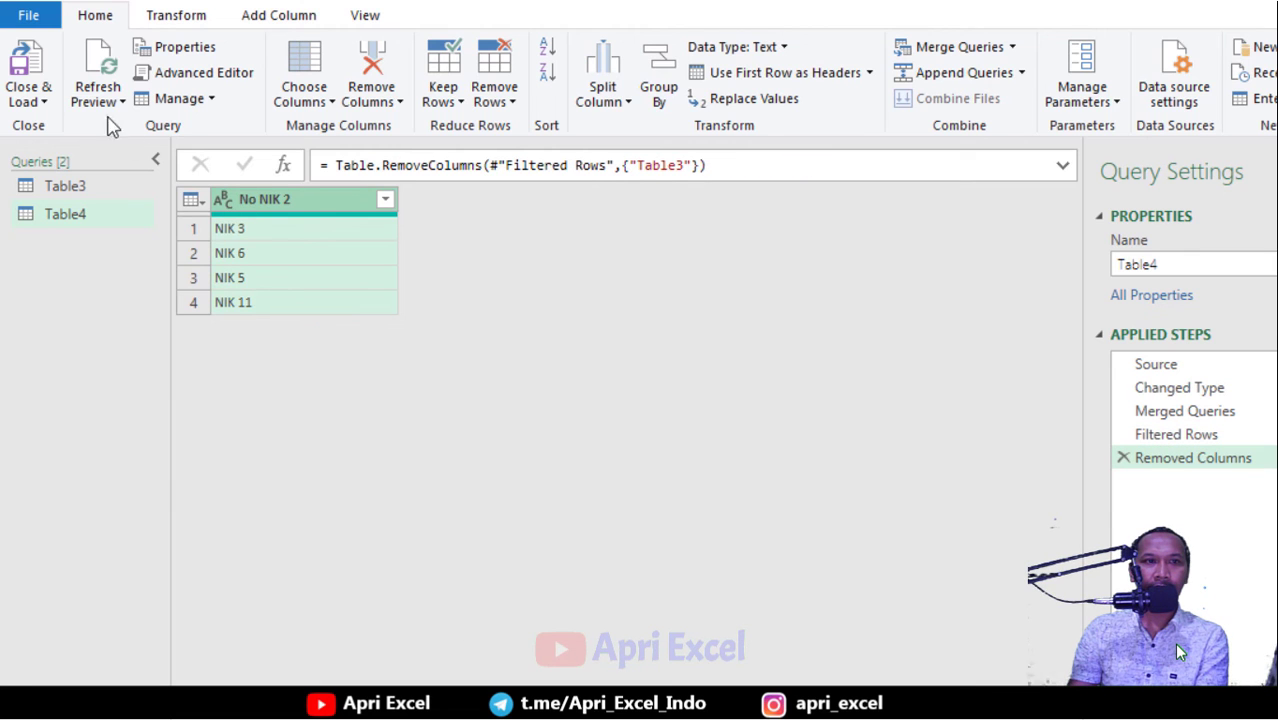
Load the edited Table4 query back to the sheet and compare its rows with the formula results in J4:J7
{"action": "left_click", "coordinate": [28, 75]}
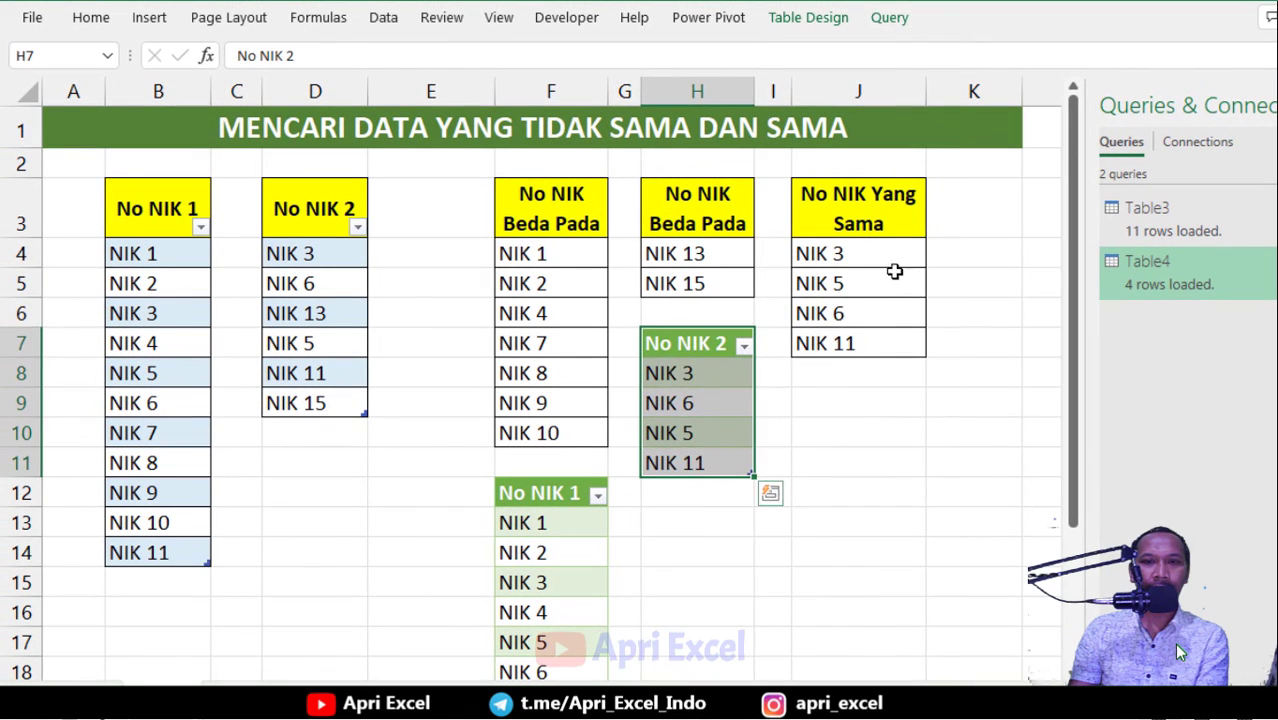
{"action": "left_click_drag", "start_coordinate": [912, 240], "coordinate": [914, 325]}
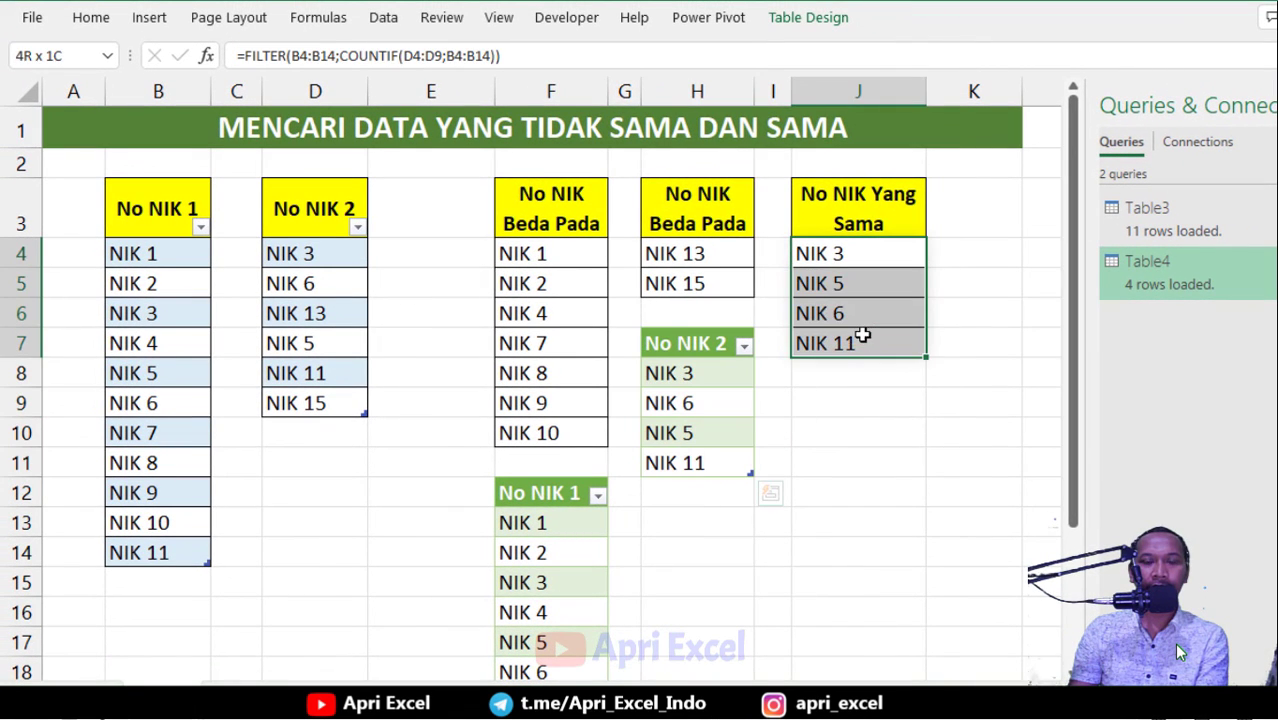
{"action": "left_click", "coordinate": [815, 465]}
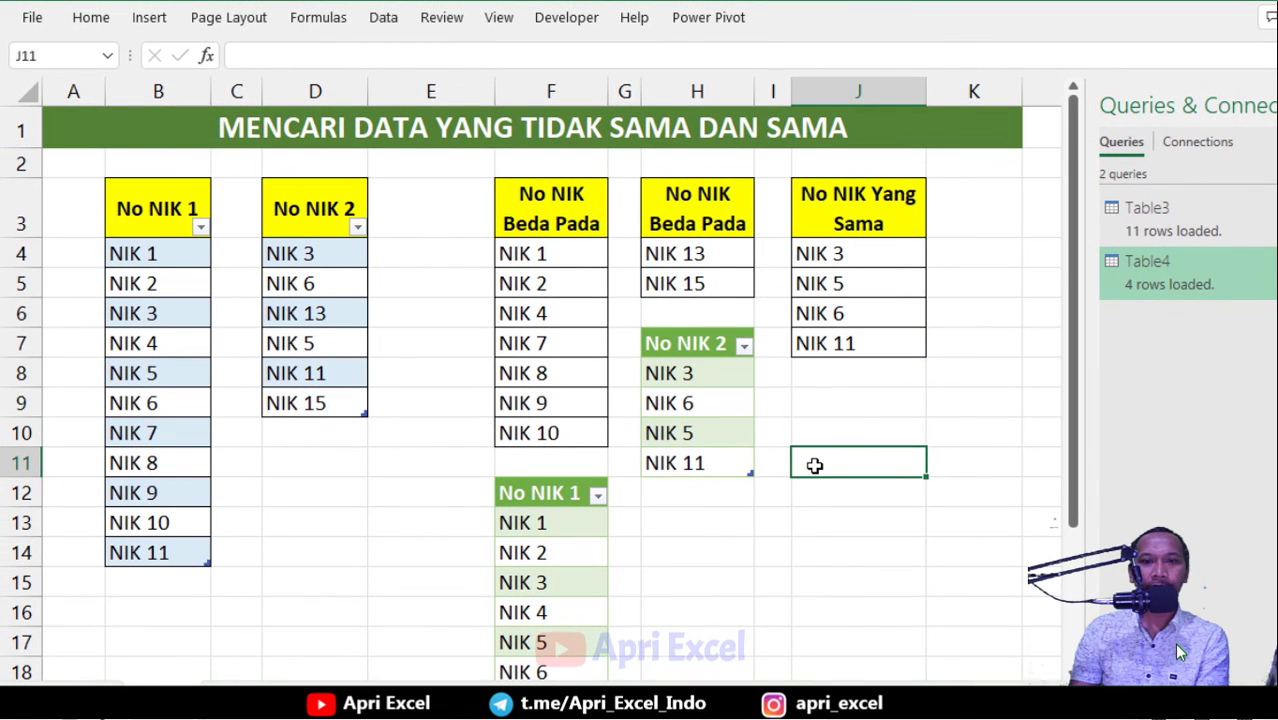